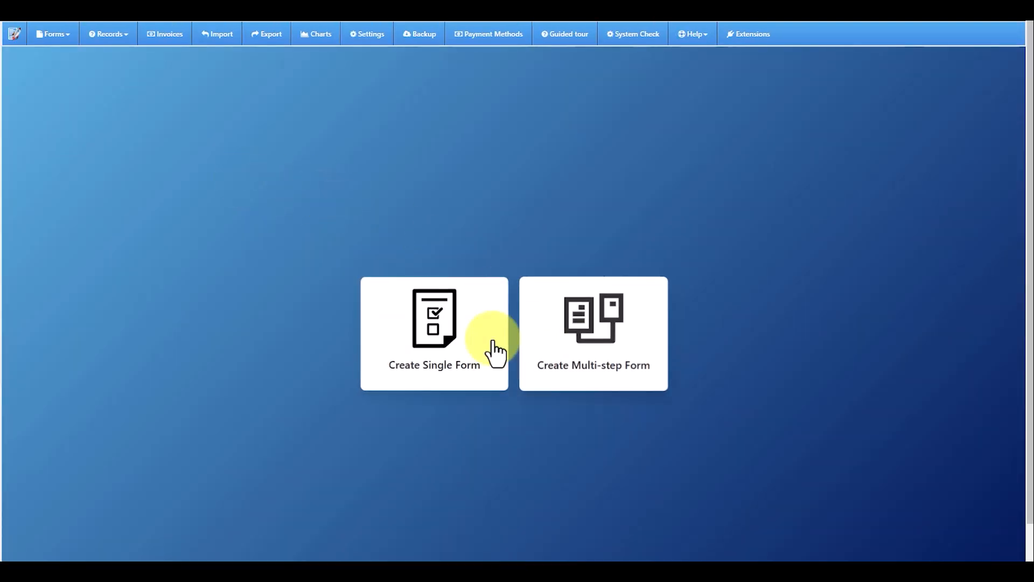
Preview the Employment and Website calculator multi-step templates, and create a form with the Employment template.
left_click(449, 345)
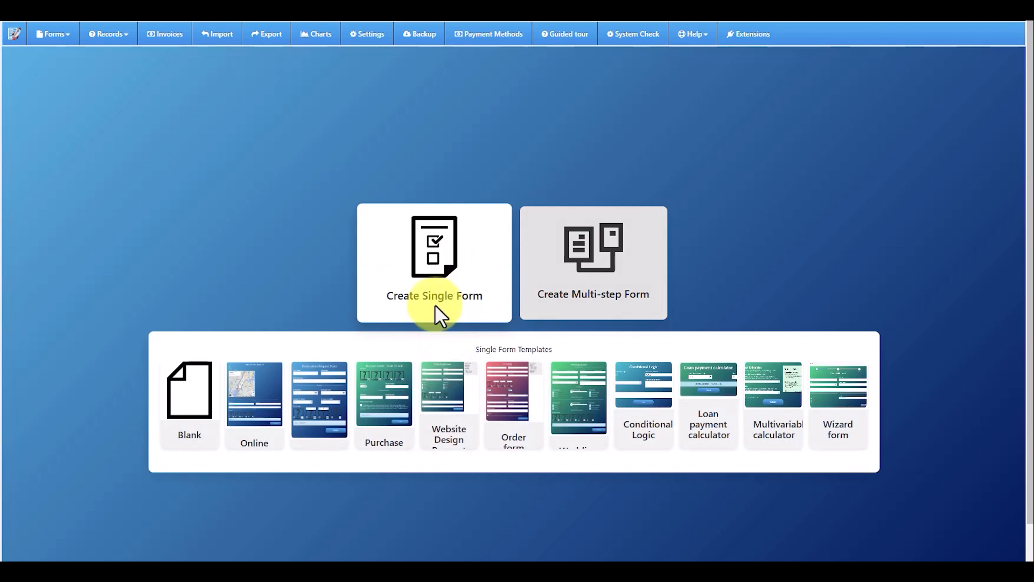
left_click(590, 273)
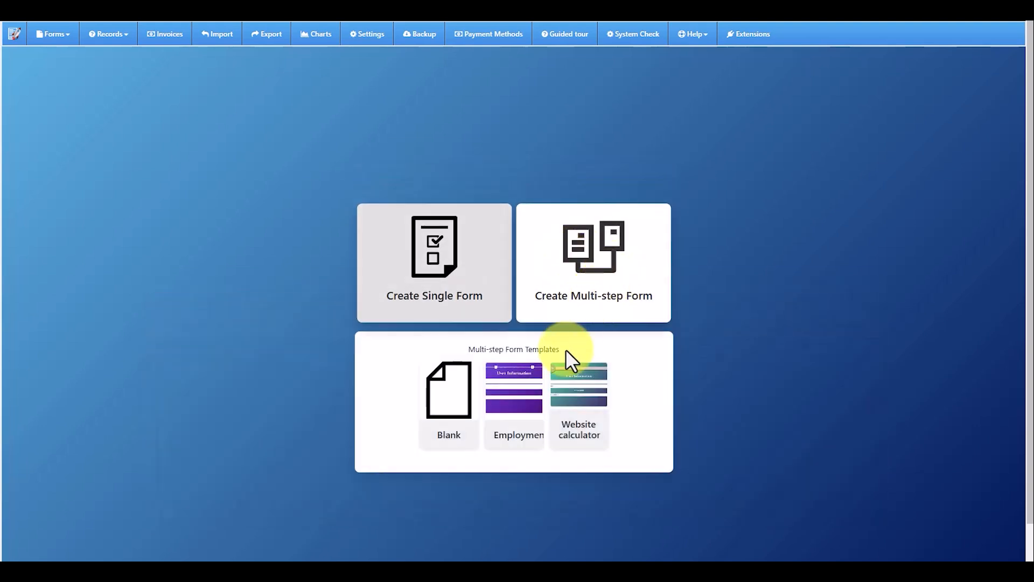
left_click(502, 423)
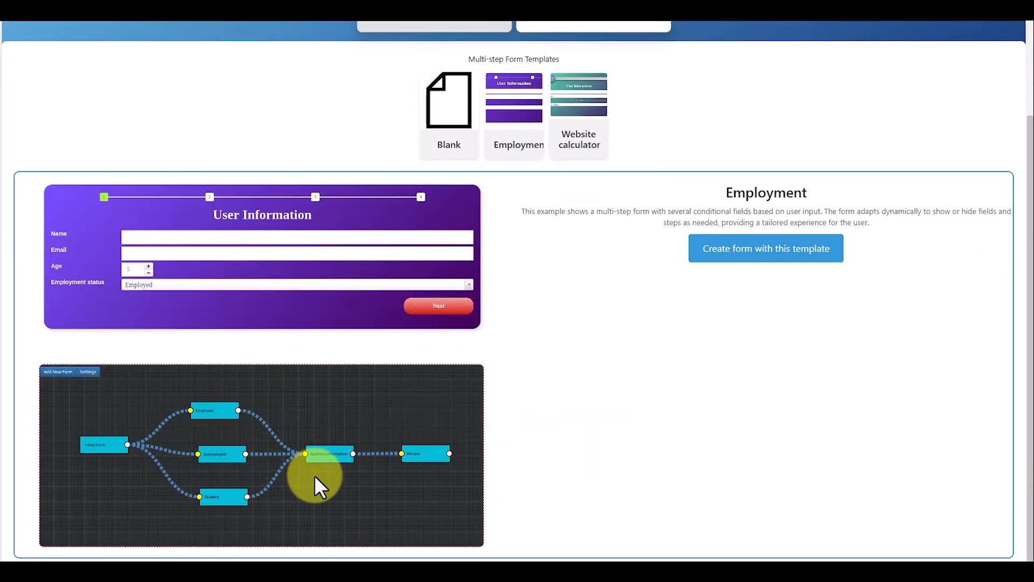
mouse_move(334, 461)
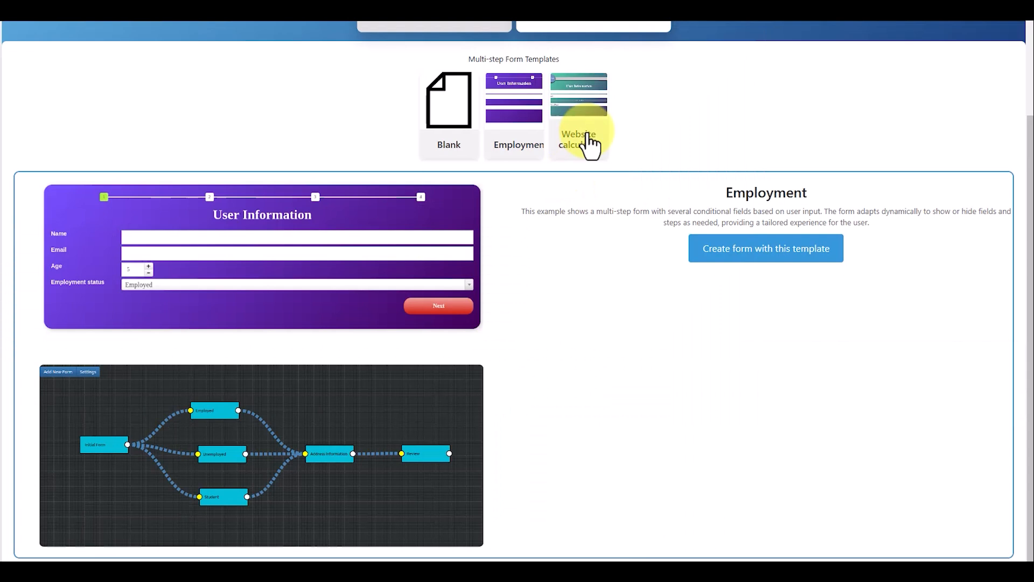
left_click(590, 137)
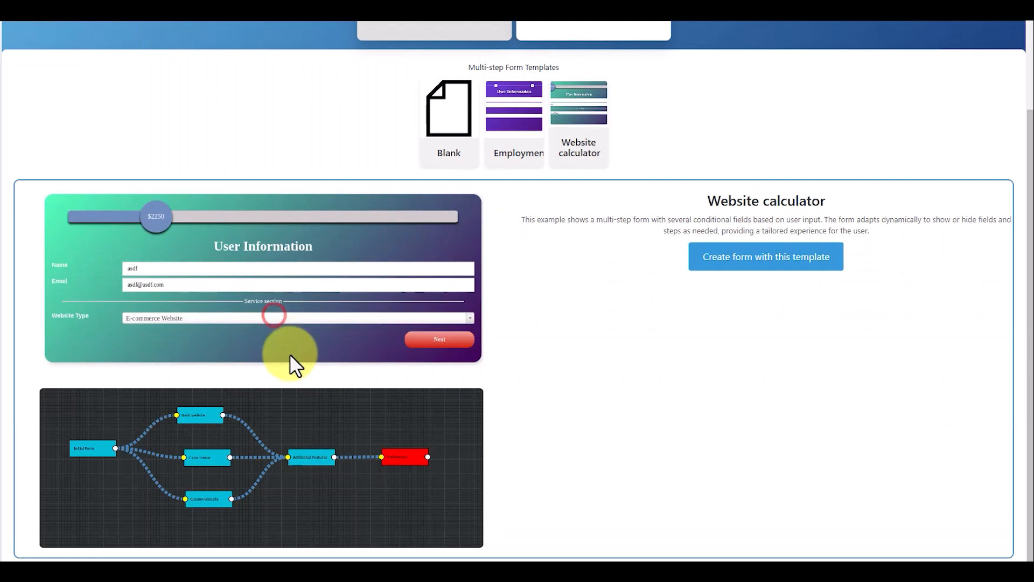
left_click(529, 128)
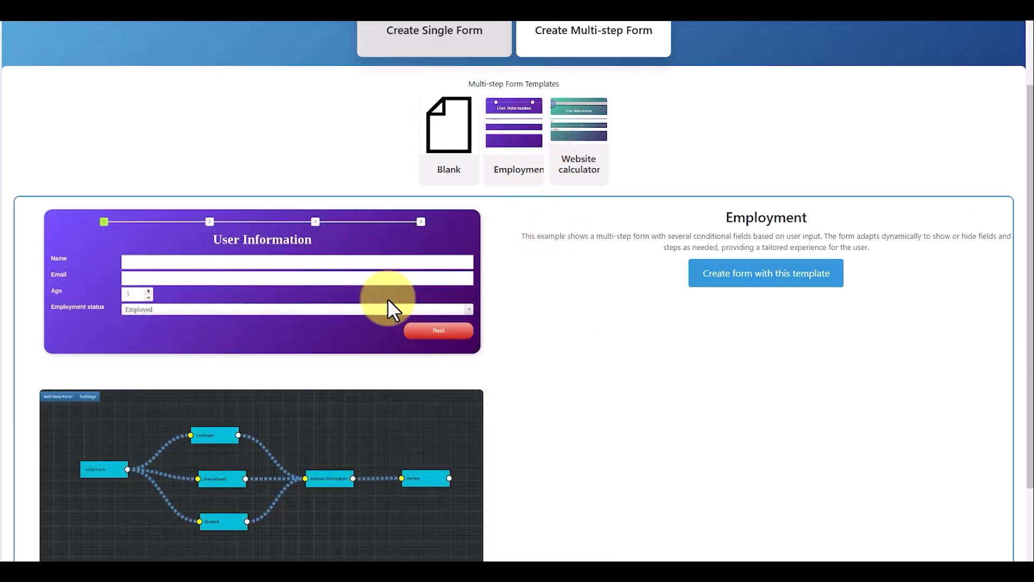
left_click(760, 275)
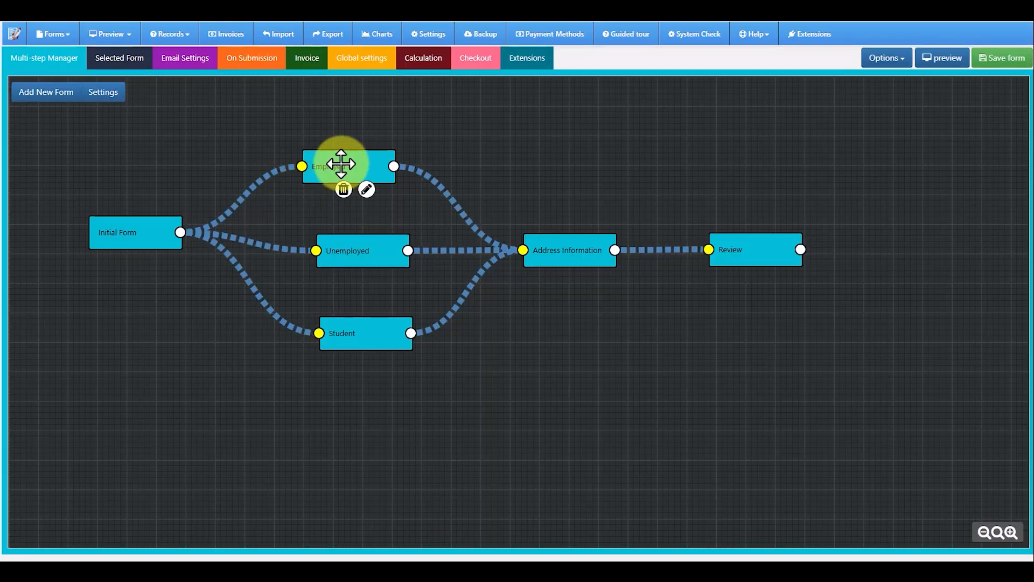
Examine the Initial Form's fields and the condition on its connection to the Employed form.
left_click(152, 255)
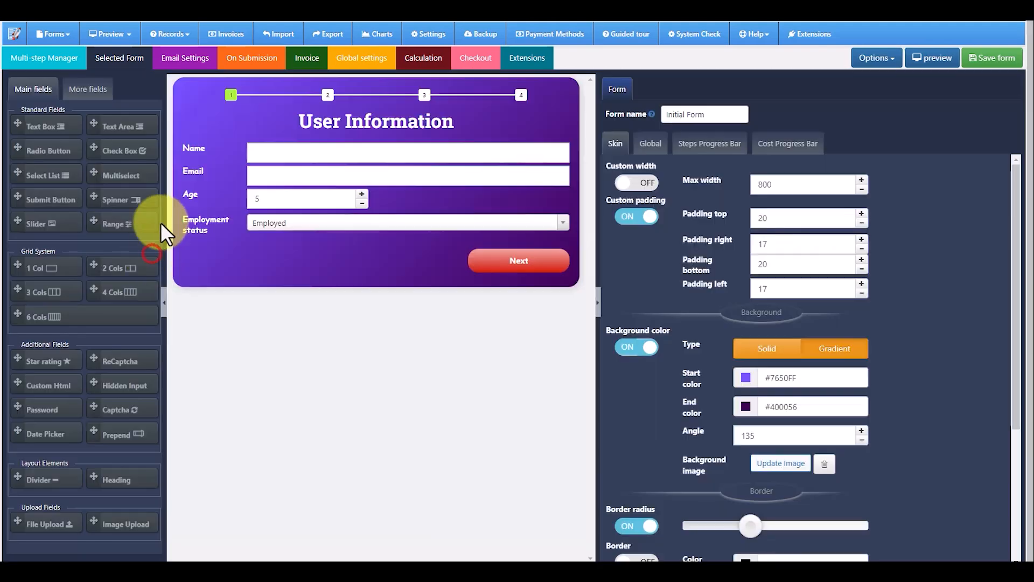
left_click(45, 58)
left_click(238, 198)
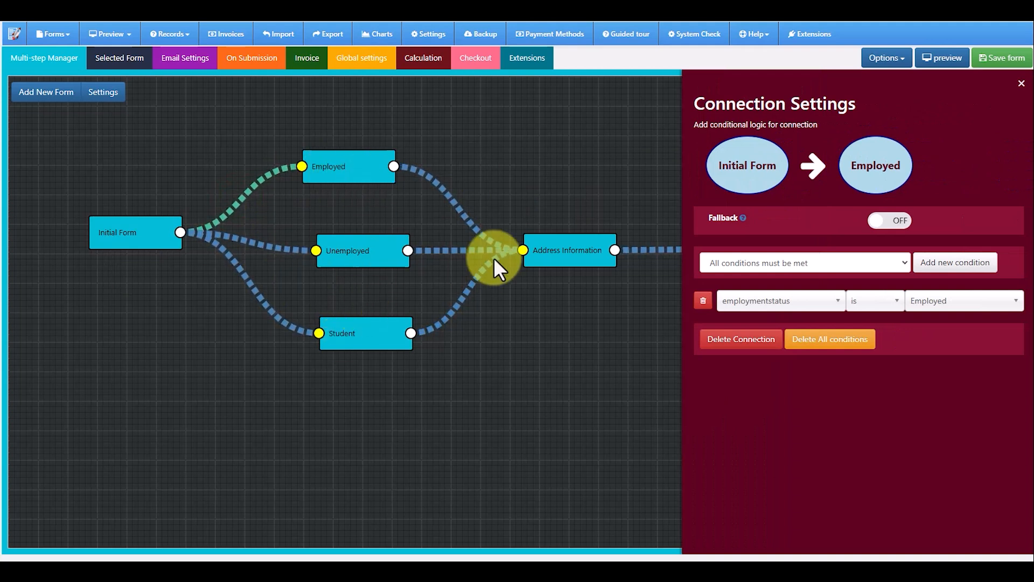
Inspect the contents of the Address Information and Review forms in the multi-step flow.
left_click(565, 248)
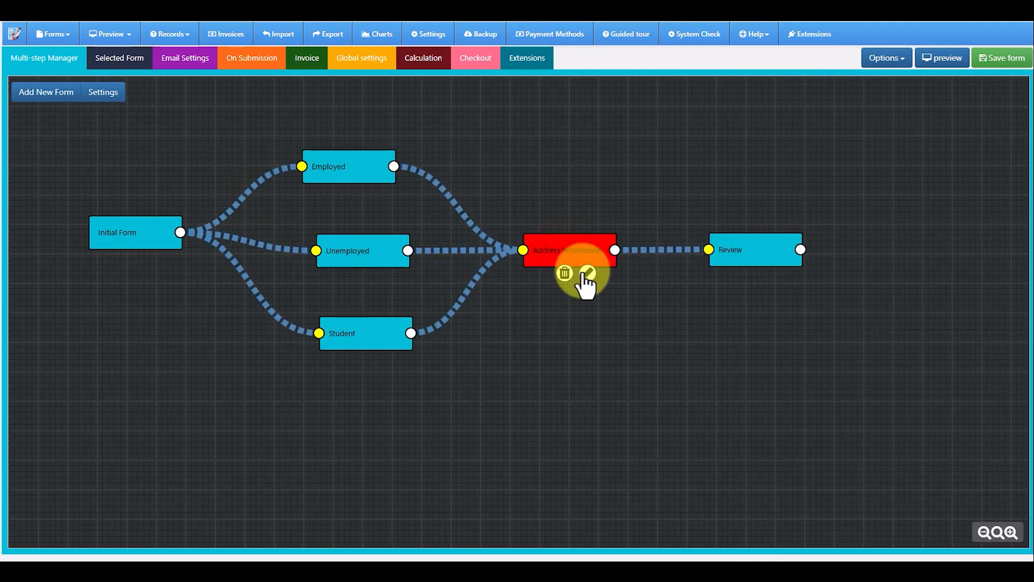
left_click(587, 273)
left_click(60, 60)
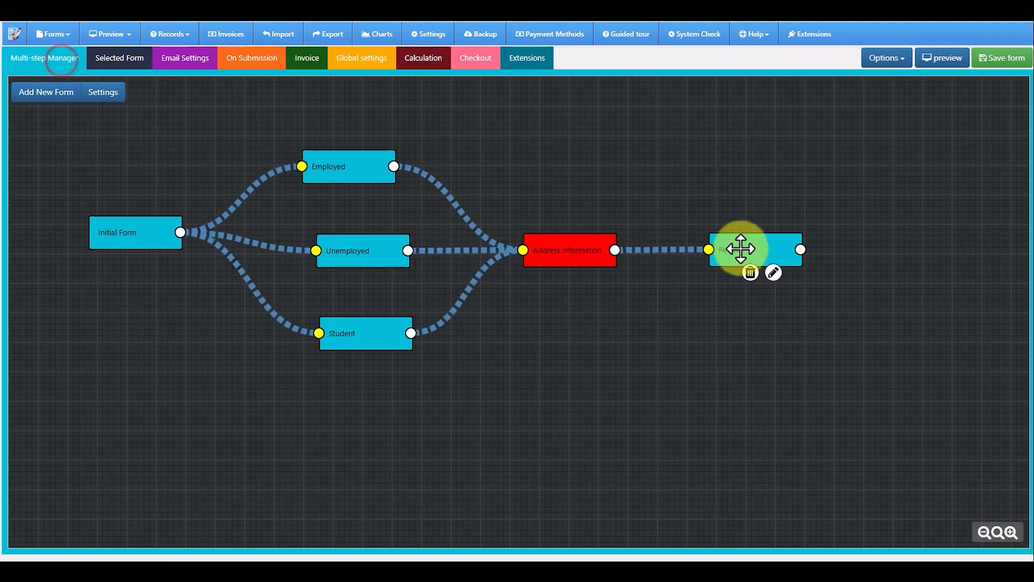
left_click(770, 249)
left_click(775, 273)
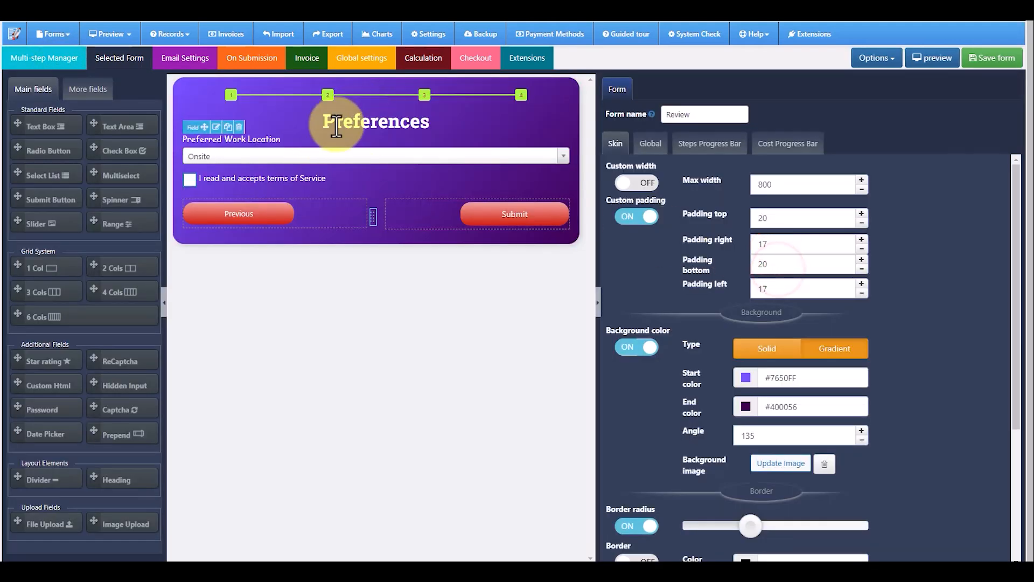
left_click(53, 58)
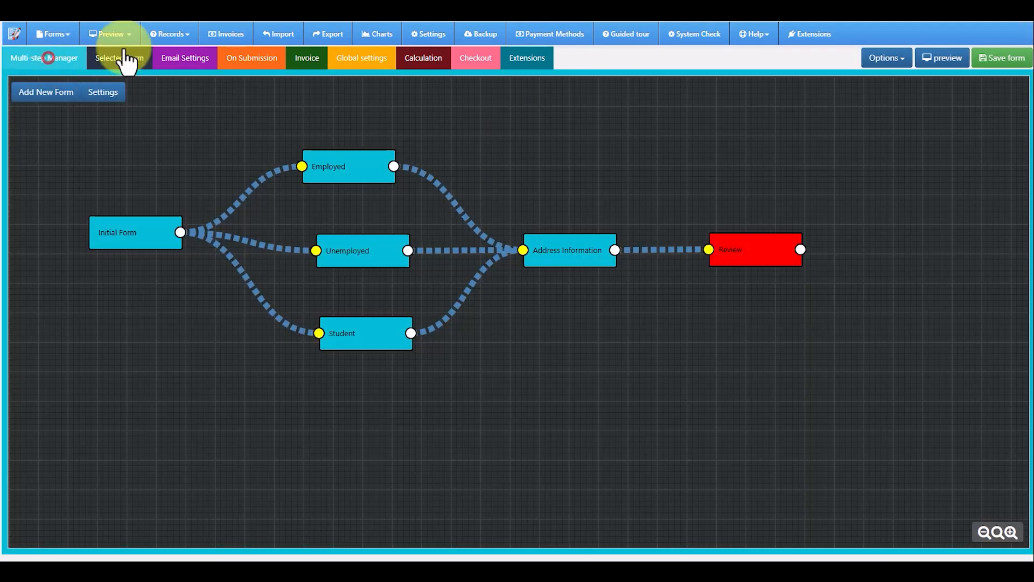
Save the form and test its desktop preview with the required User Information fields left empty.
left_click(995, 61)
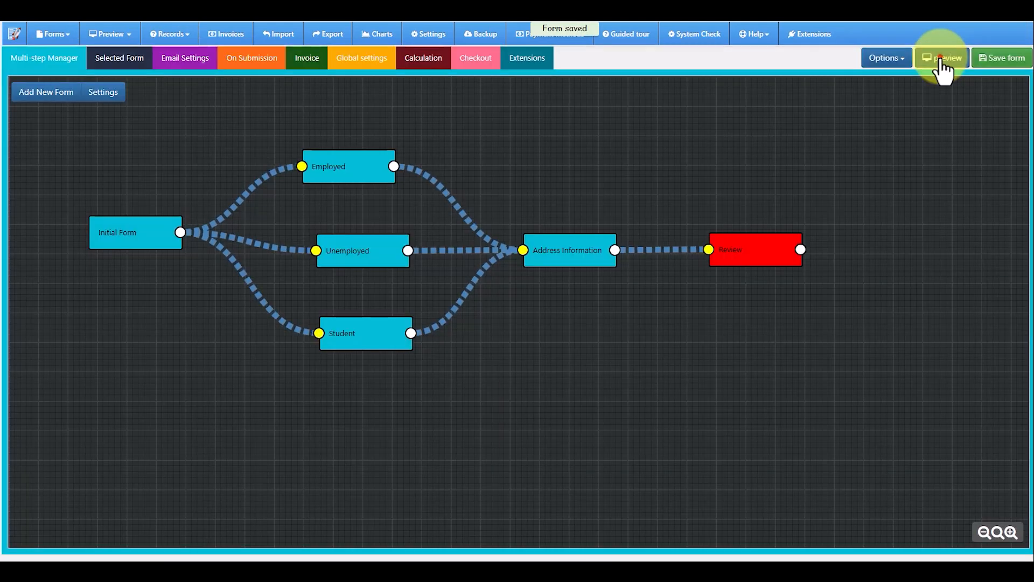
left_click(942, 58)
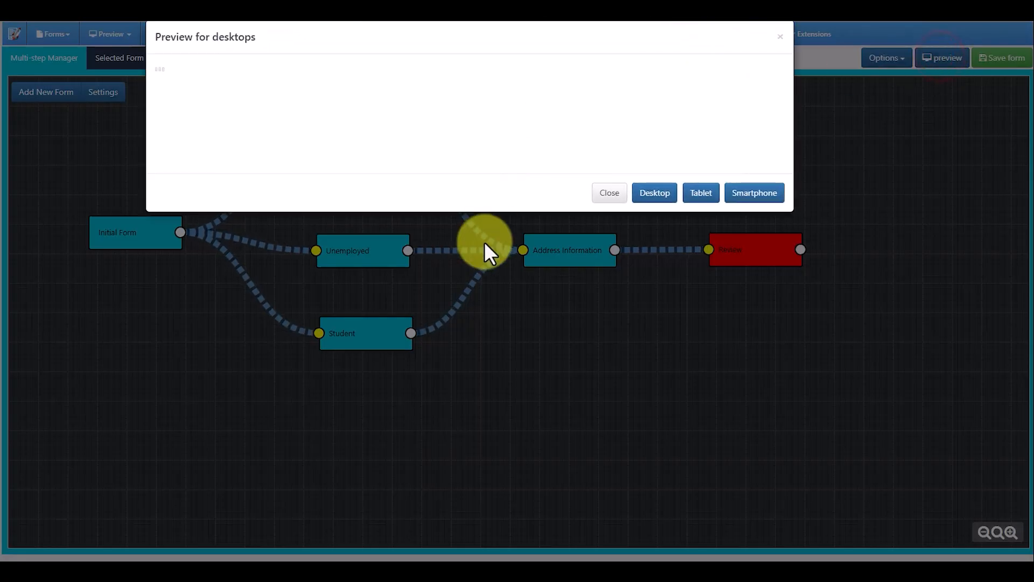
left_click(713, 242)
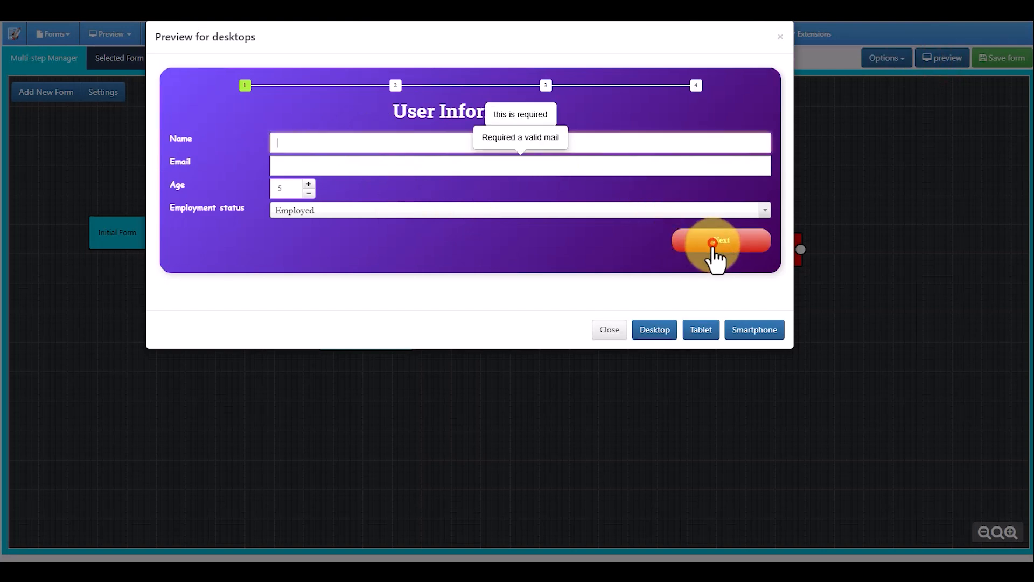
Fill in the User Information page with the name asdf and a test e-mail address, and continue to the following page.
type("asdf")
left_click(321, 165)
type("asdf@adsf.com")
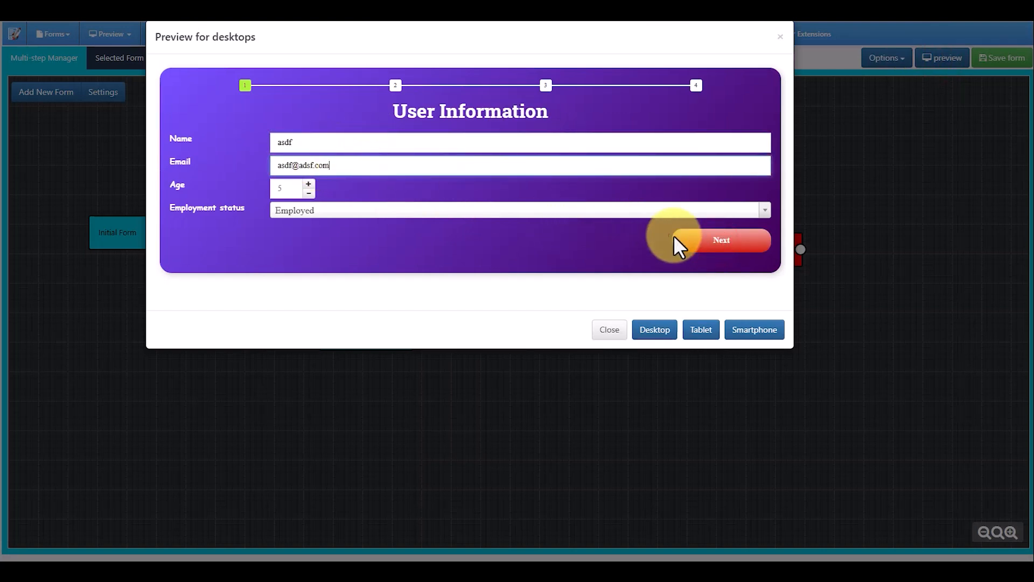
left_click(713, 243)
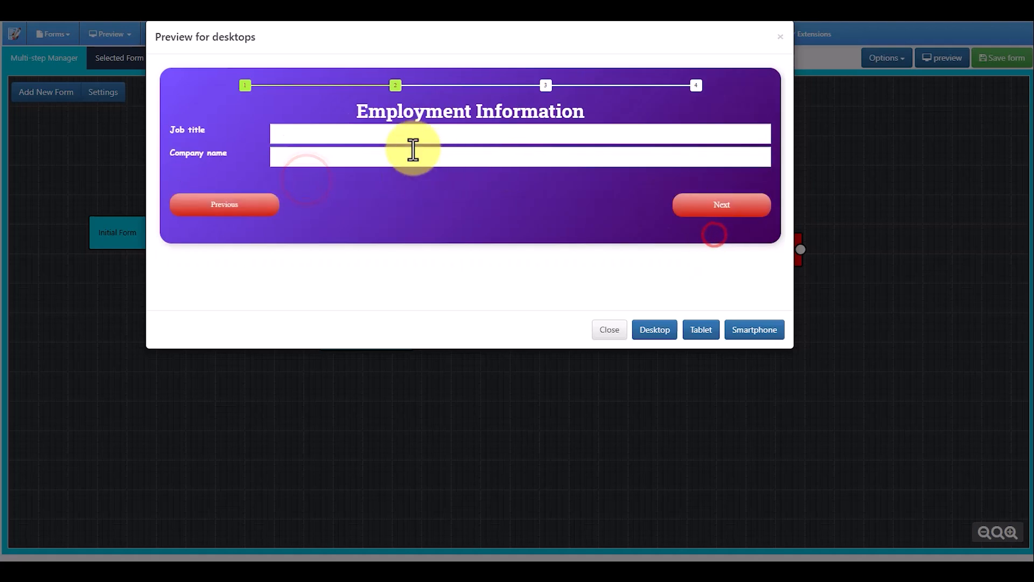
Enter asdf as the job title and asdfasdfasdf as the company name, and continue past Employment Information.
left_click(278, 132)
type("asdf")
left_click(304, 164)
type("asdf")
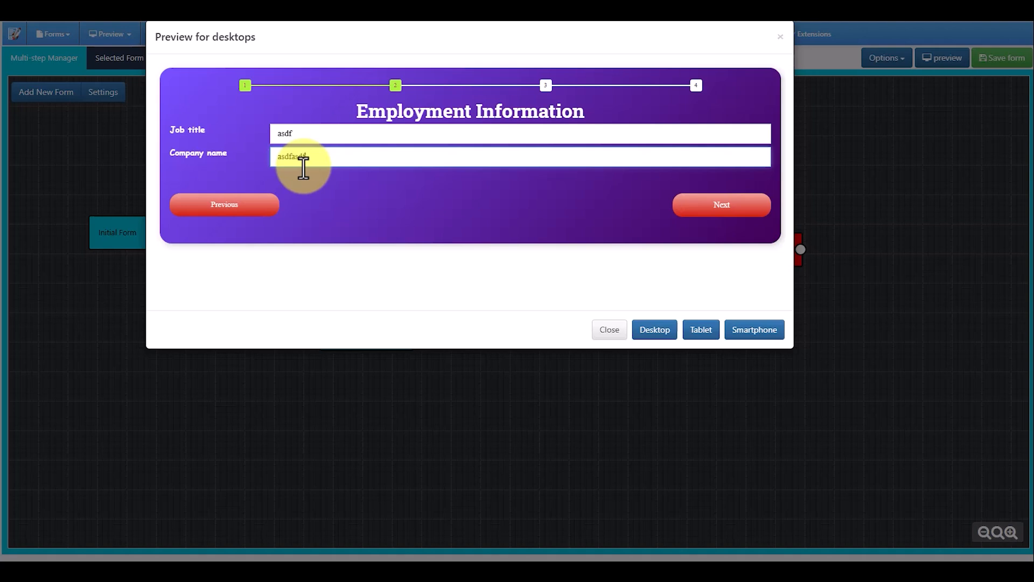
left_click(767, 206)
Fill in Address Information with asdf for both address lines, asd as the city and fasdf as the state, and continue.
left_click(189, 154)
type("asdf")
left_click(217, 210)
type("asdf")
left_click(305, 233)
type("asdf")
left_click(330, 266)
type("asdf")
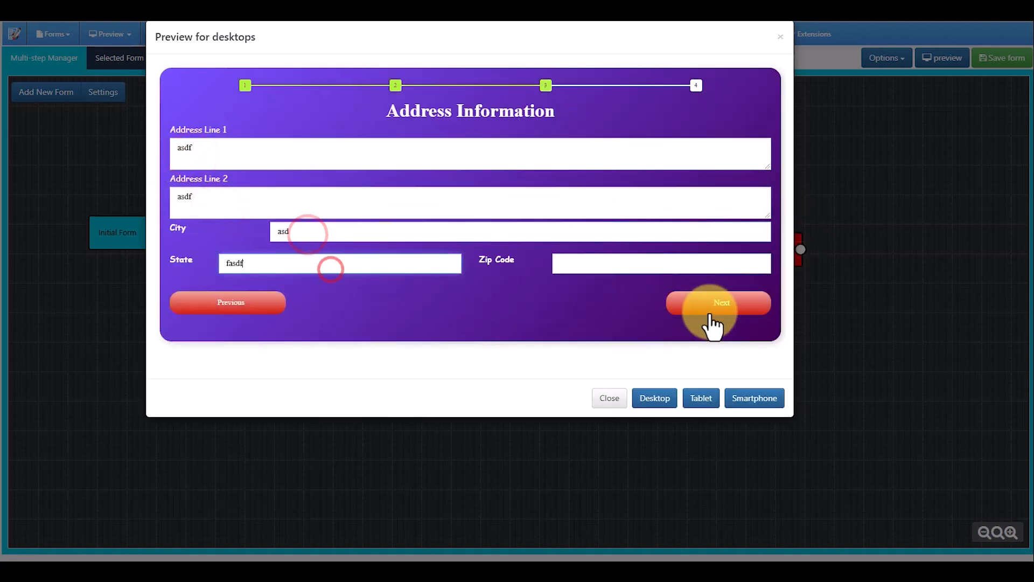
left_click(711, 306)
Set the preferred work location to Remote, accept the terms of service, and submit the previewed form.
left_click(290, 145)
left_click(250, 201)
left_click(703, 217)
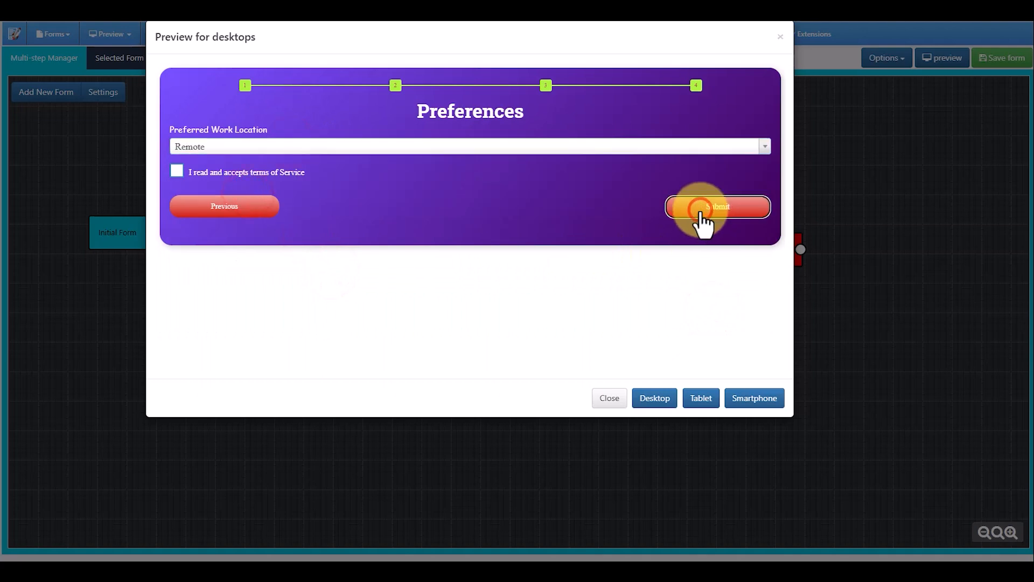
left_click(177, 172)
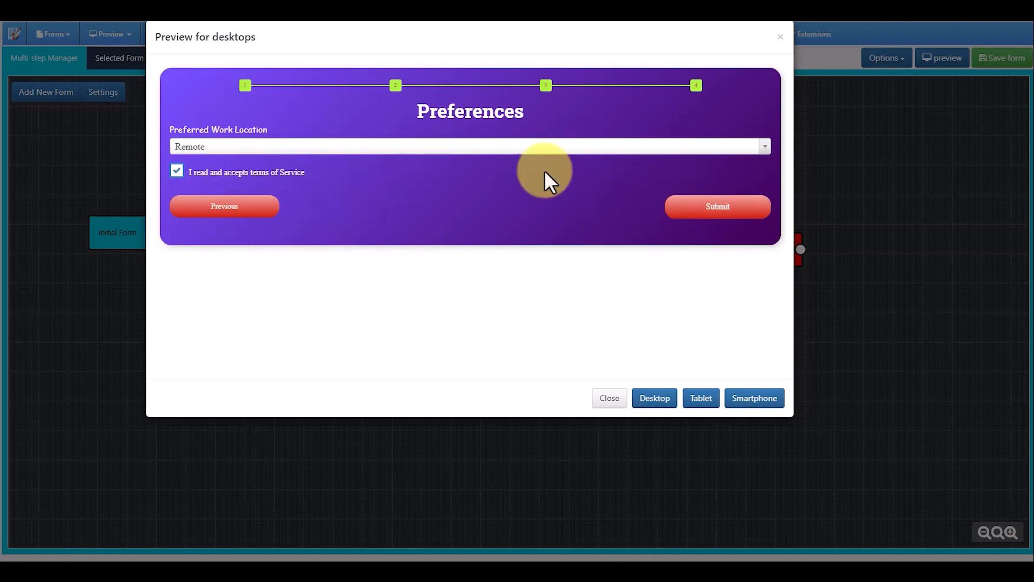
left_click(698, 209)
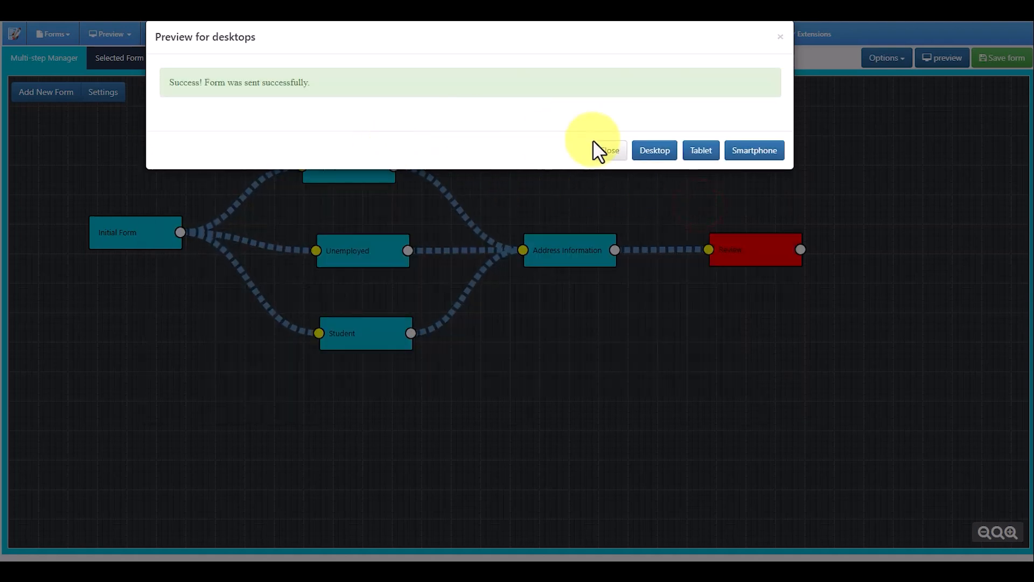
left_click(605, 150)
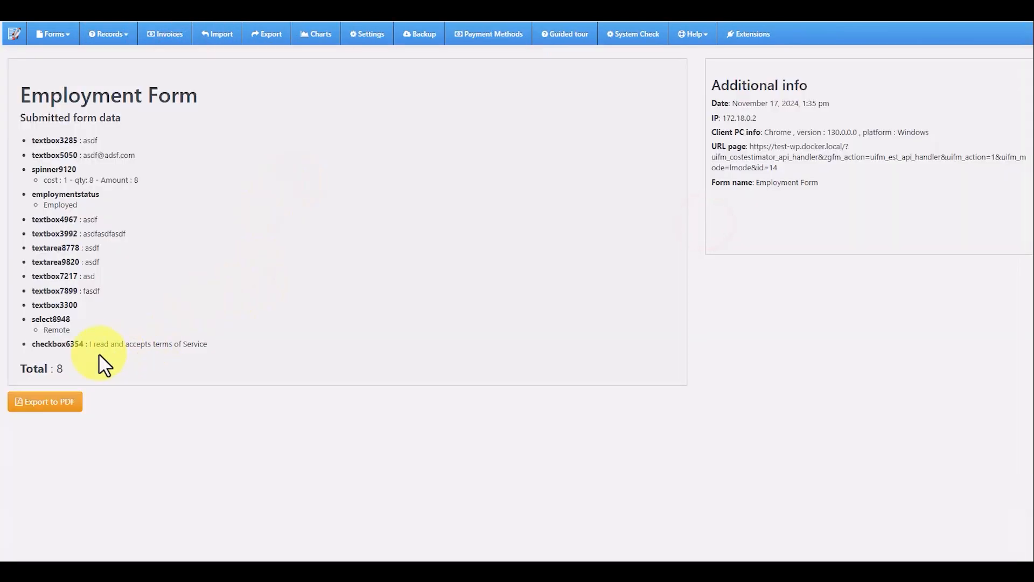
Examine the submitted data in the Employment Form record and the items on its invoice.
left_click_drag(76, 355, 36, 130)
left_click(133, 250)
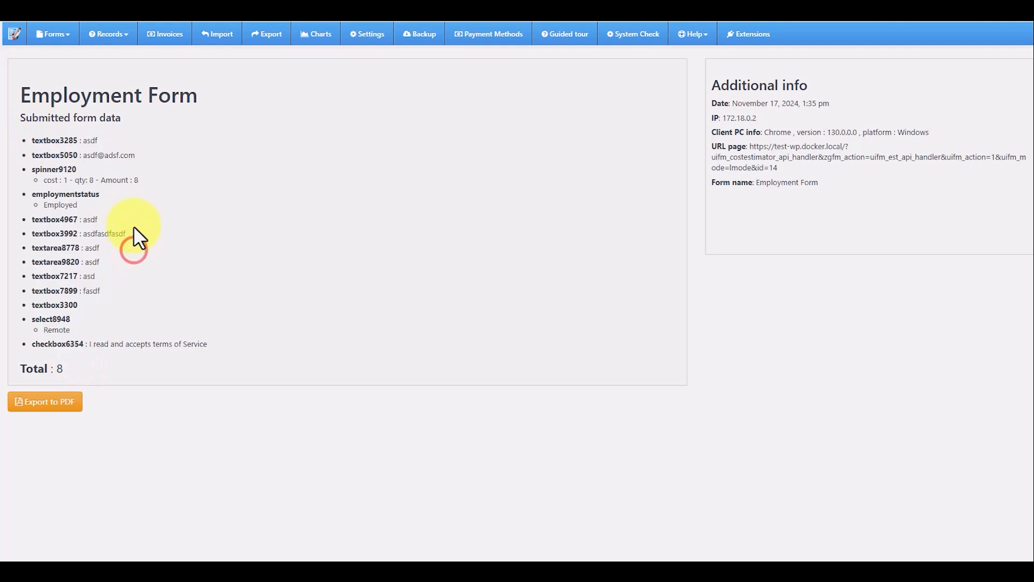
left_click(168, 35)
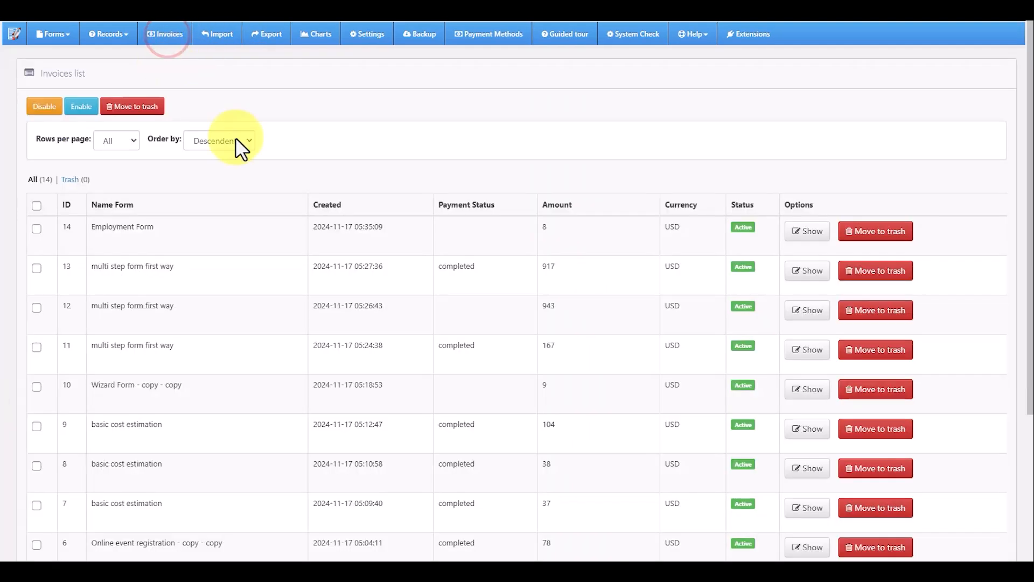
left_click(788, 231)
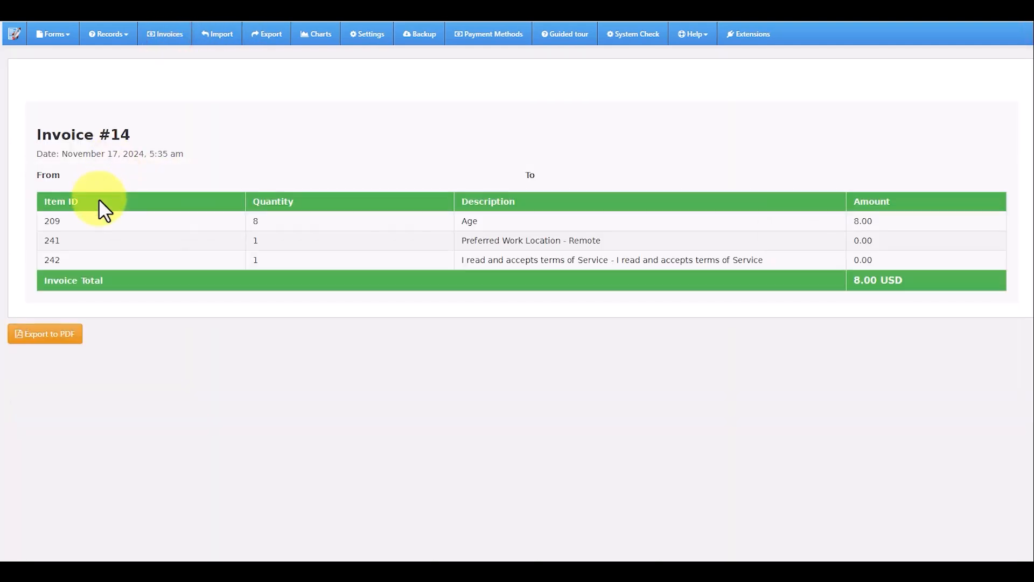
left_click_drag(900, 284, 198, 180)
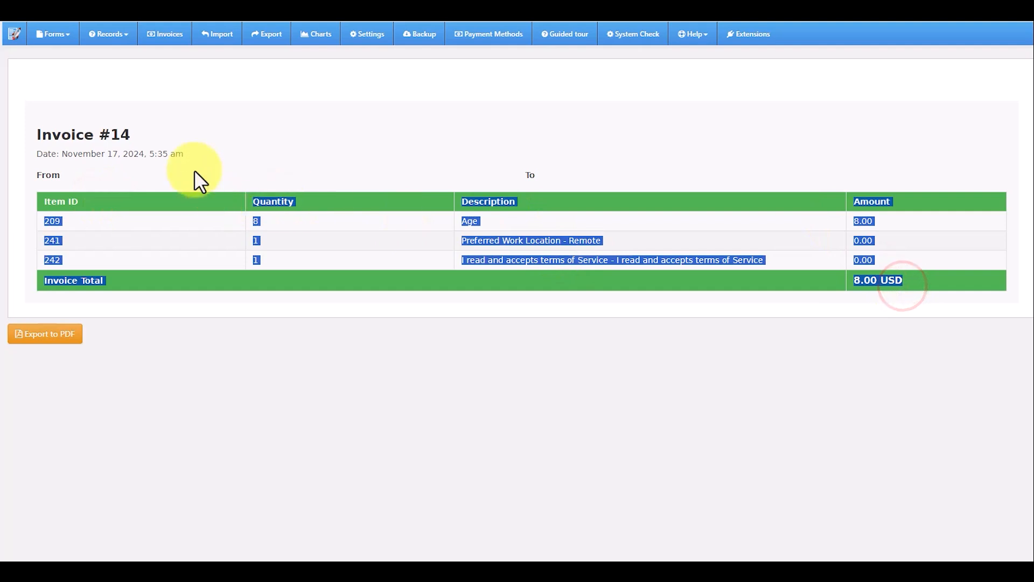
left_click(181, 154)
Add a new multi-step form based on the Website calculator template.
left_click(53, 34)
left_click(55, 72)
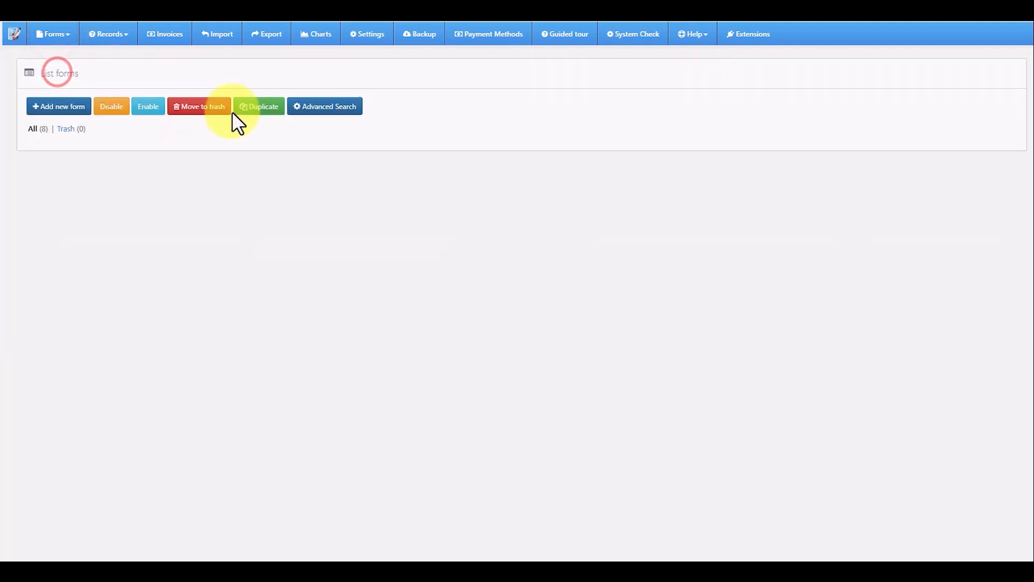
left_click(58, 106)
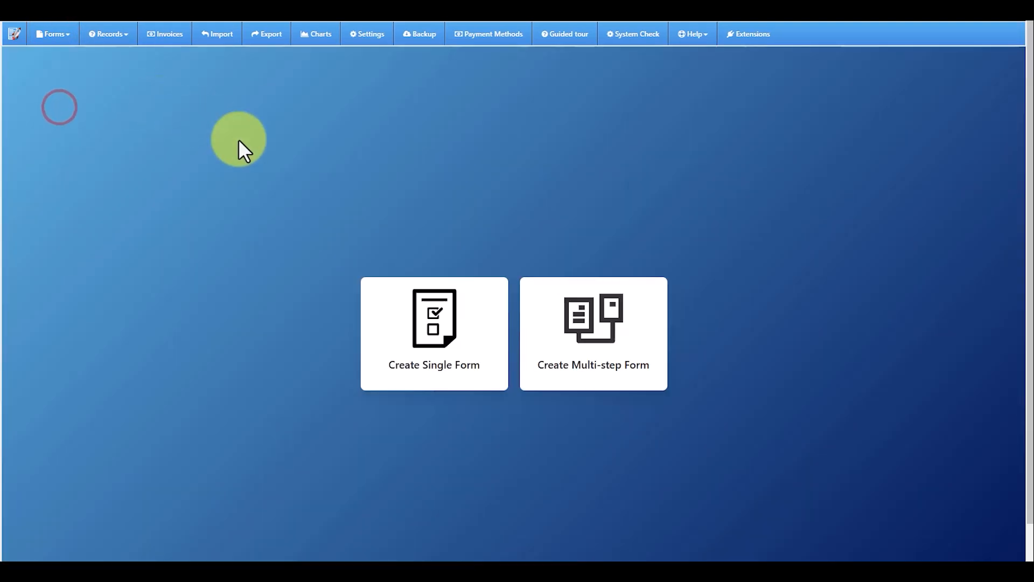
left_click(668, 343)
left_click(592, 387)
scroll(657, 388, "down", 3)
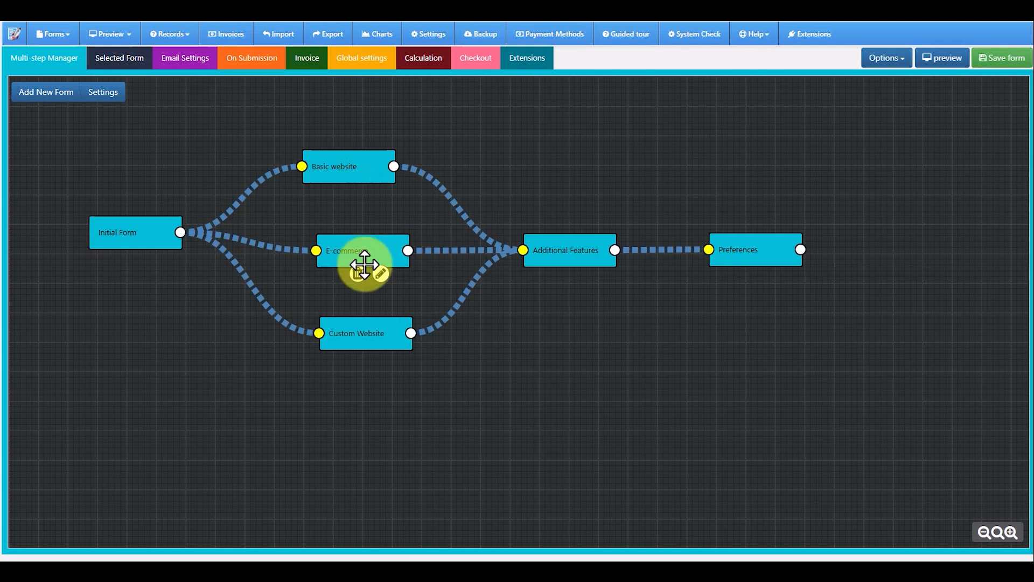
Open the Initial Form for editing and review its steps progress bar and cost progress bar settings.
mouse_move(141, 230)
left_mouse_down()
mouse_move(145, 243)
mouse_move(157, 239)
mouse_move(121, 231)
mouse_move(138, 232)
left_mouse_up()
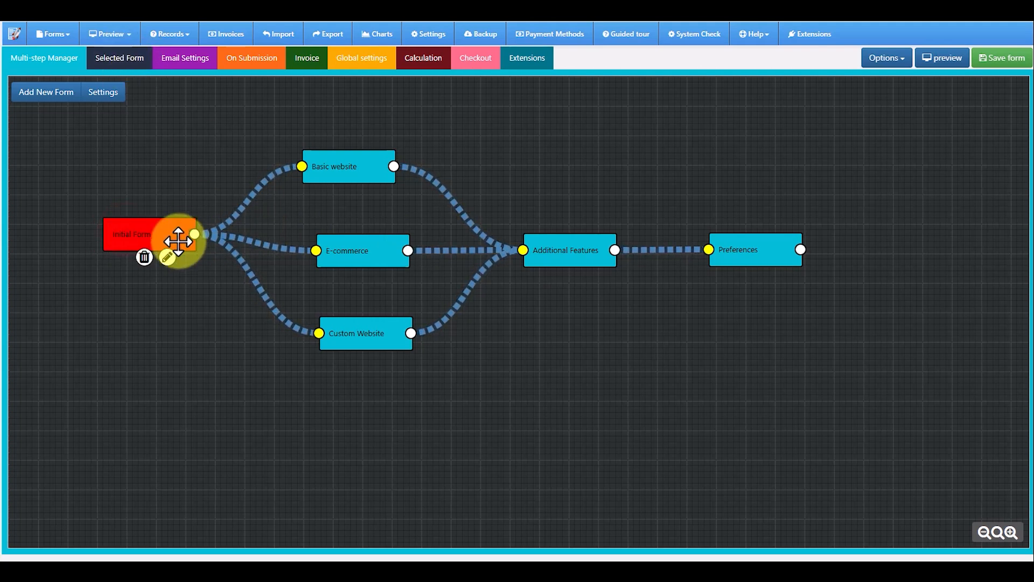
left_click(170, 257)
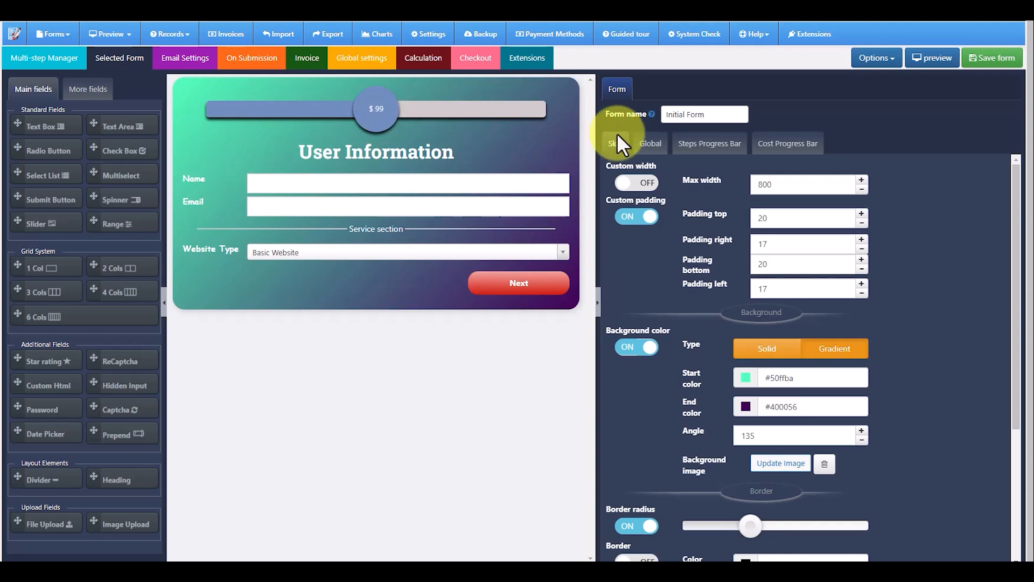
left_click(702, 146)
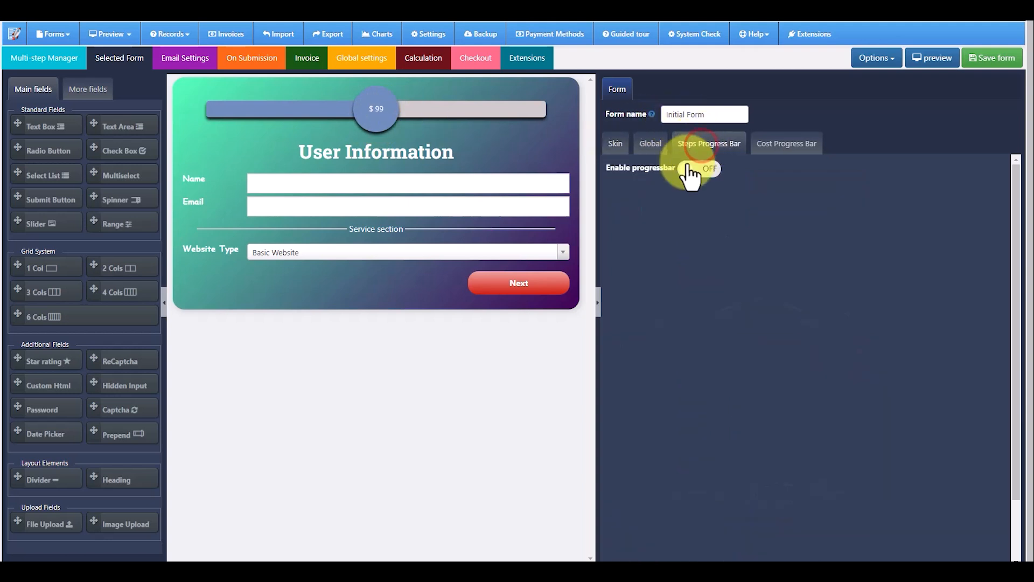
left_click(787, 142)
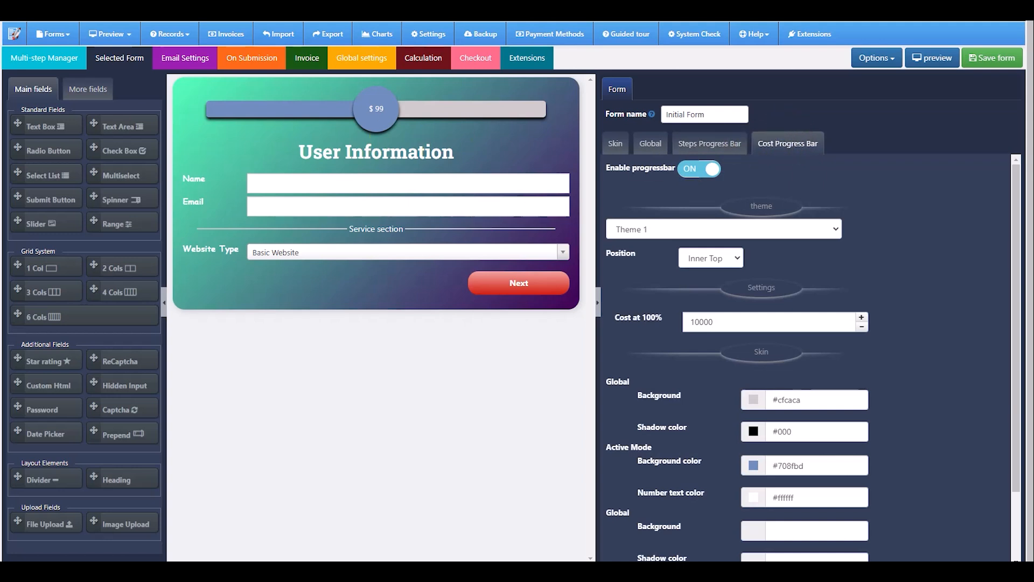
Review the conditional logic on the connections from Initial Form to Basic website, E-commerce and Custom Website.
left_click(59, 58)
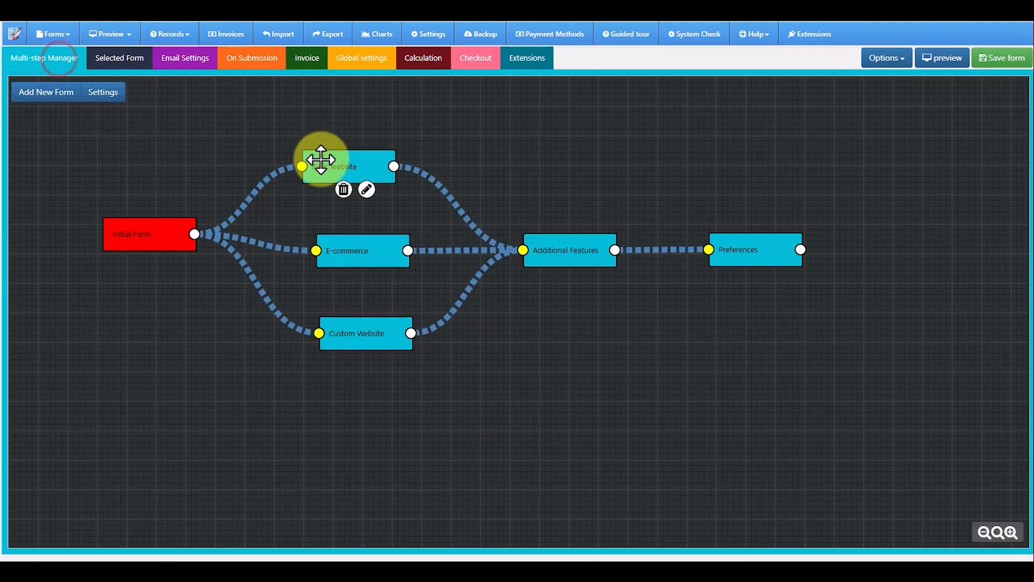
left_click(265, 182)
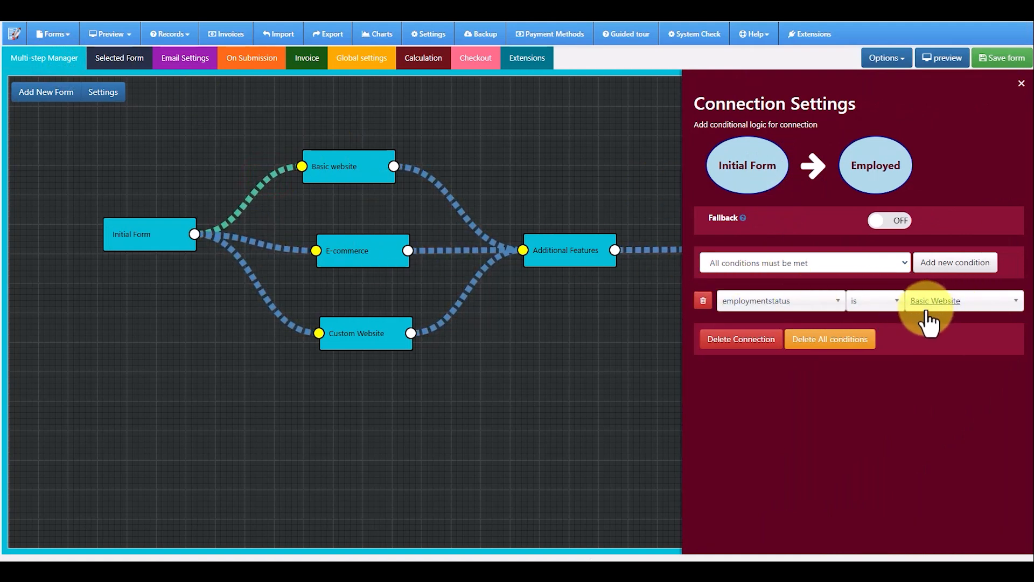
left_click(271, 249)
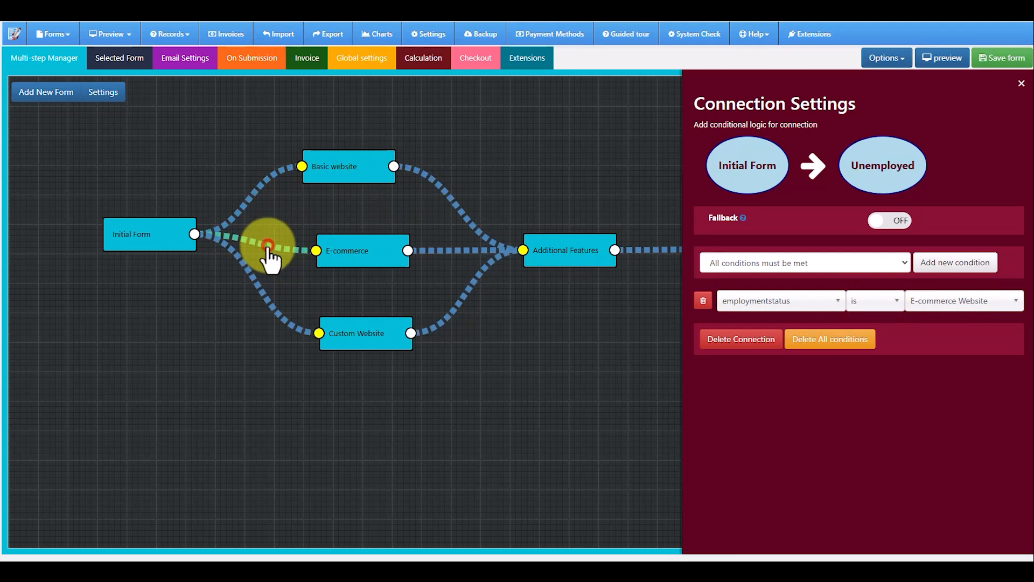
left_click(263, 292)
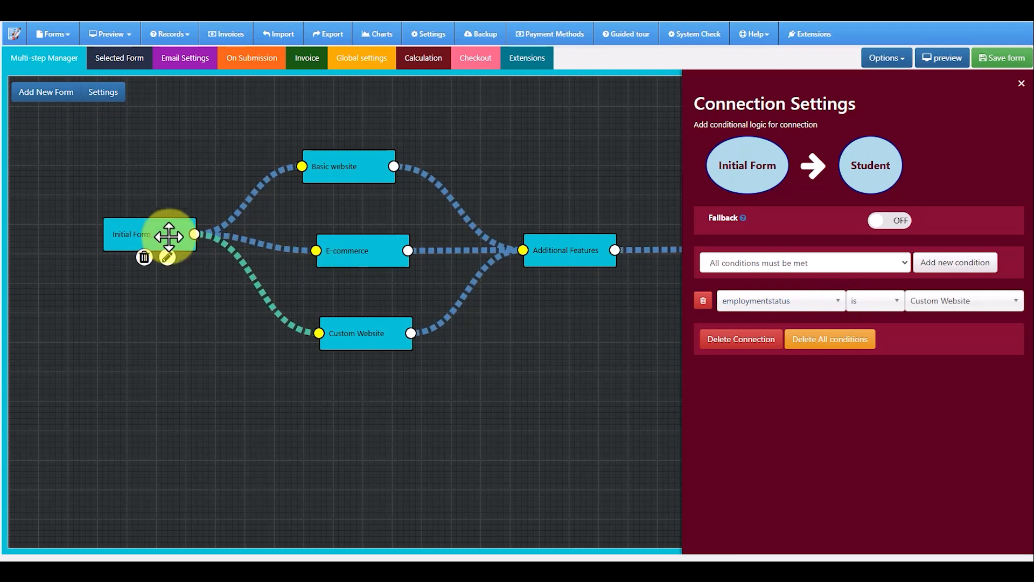
Open the Initial Form for editing and examine the options and prices of its Website Type field.
left_click(166, 258)
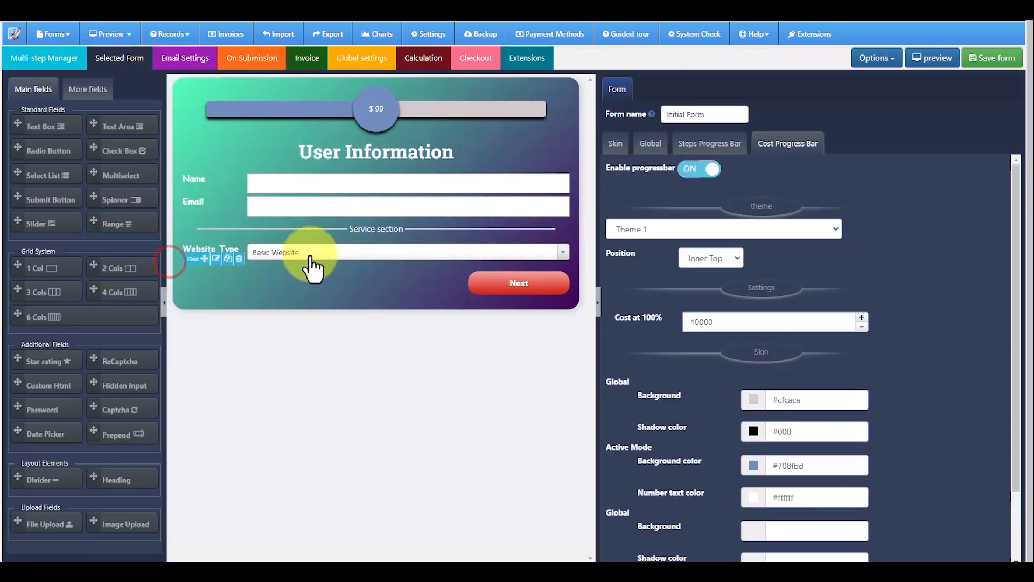
left_click(216, 256)
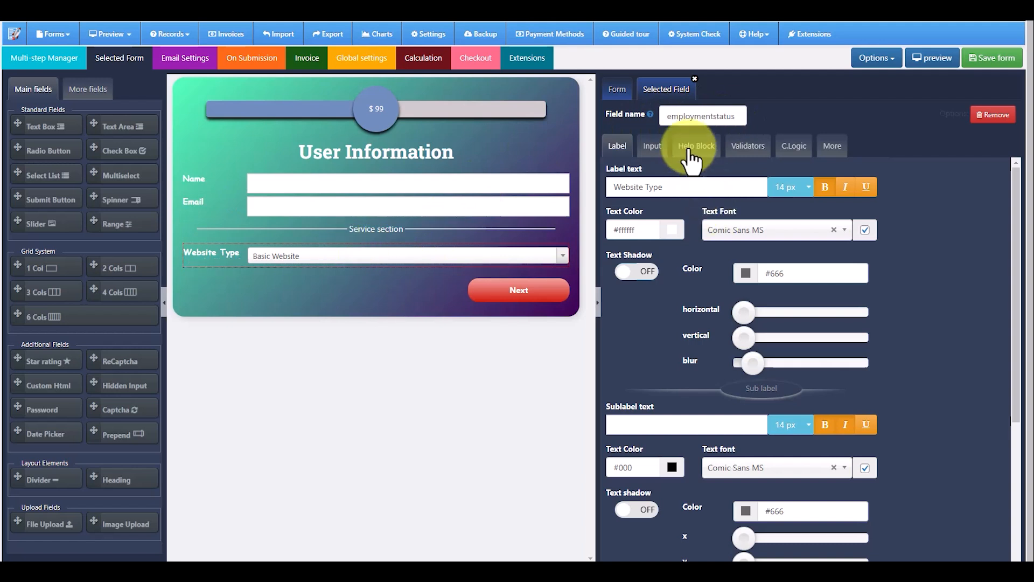
left_click(661, 144)
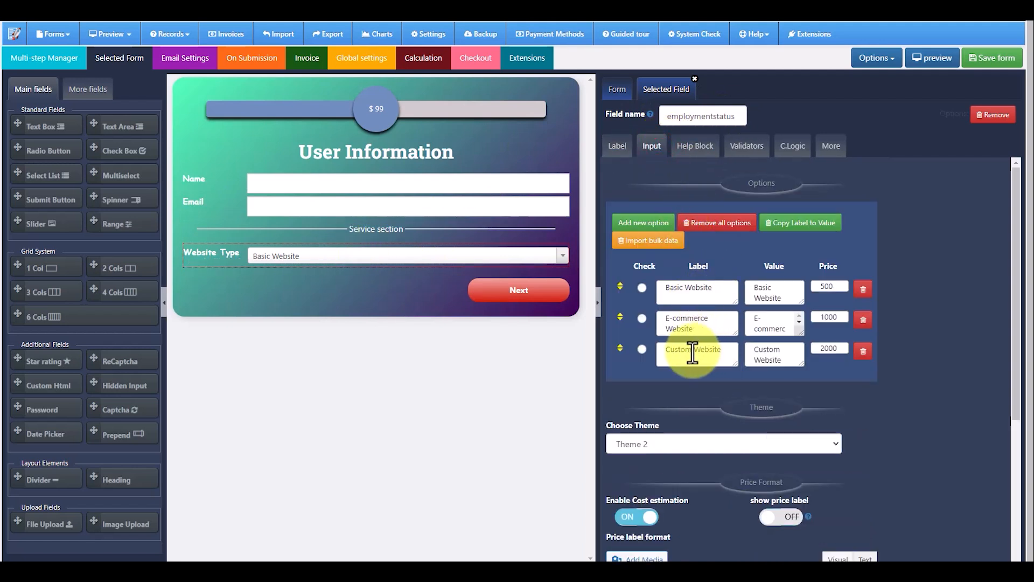
Open the Basic website form for editing and review its fields and form-level settings.
left_click(59, 59)
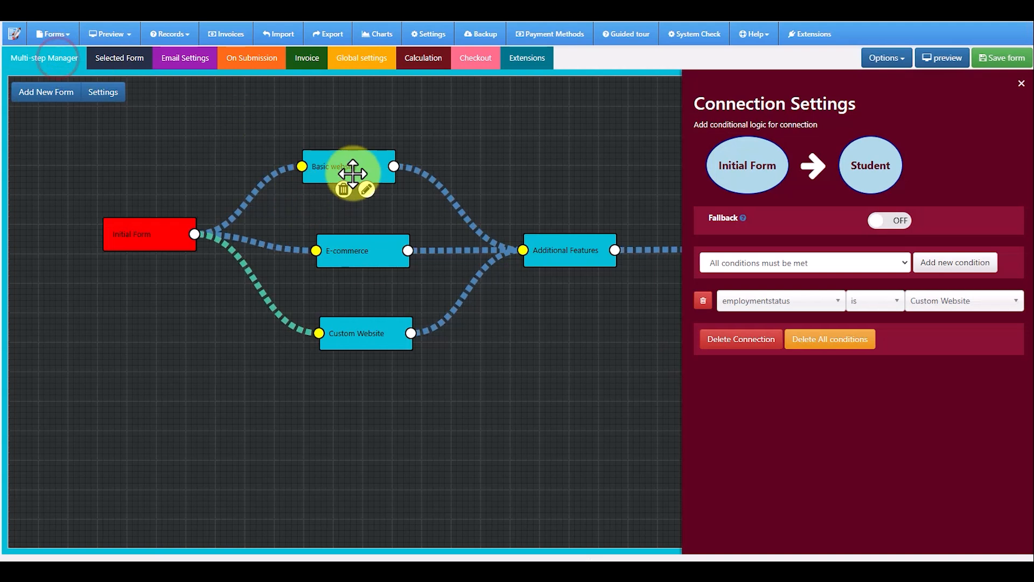
left_click(366, 189)
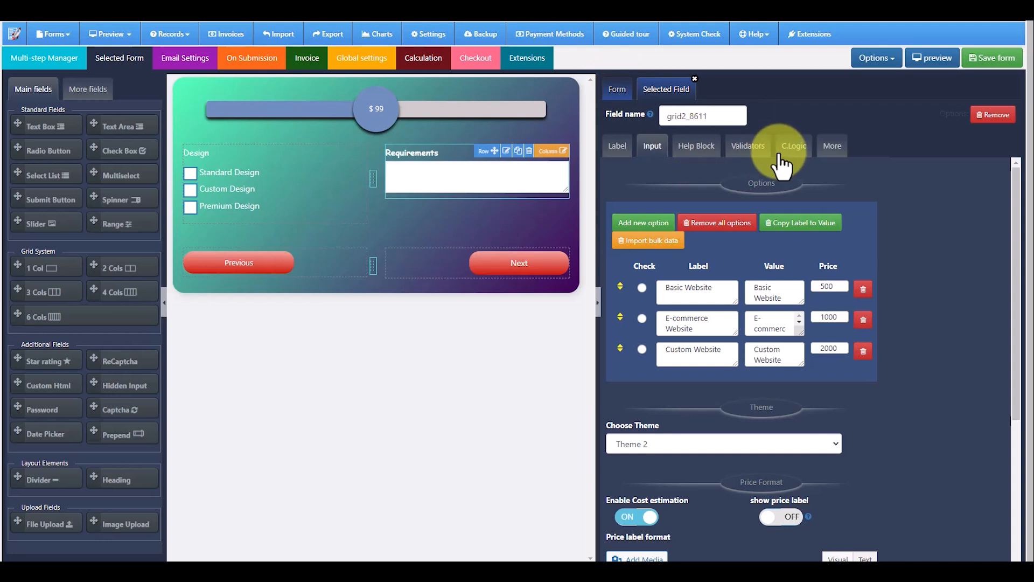
left_click(617, 89)
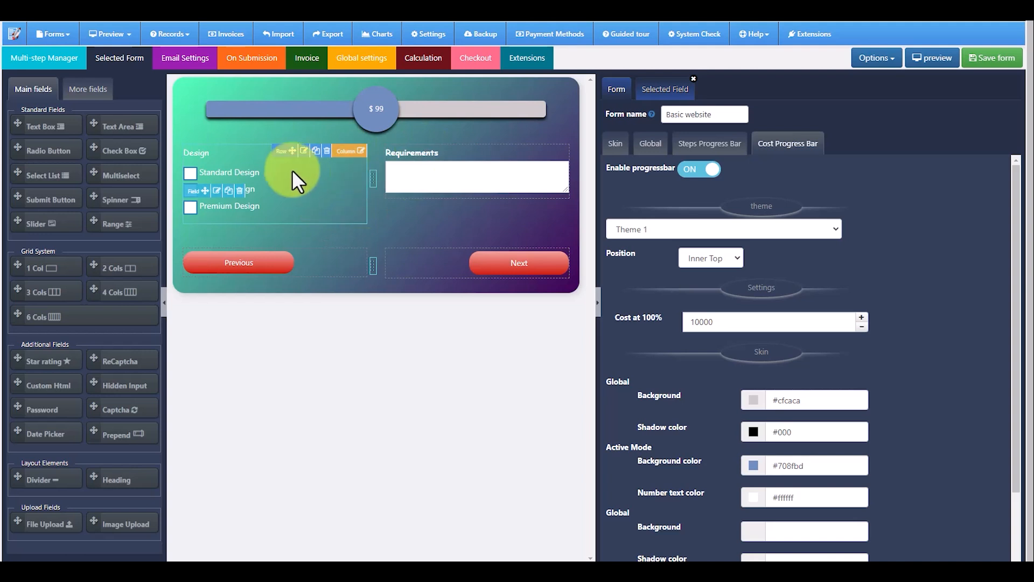
Review the contents of the Additional Features form and the Preferences form.
left_click(59, 62)
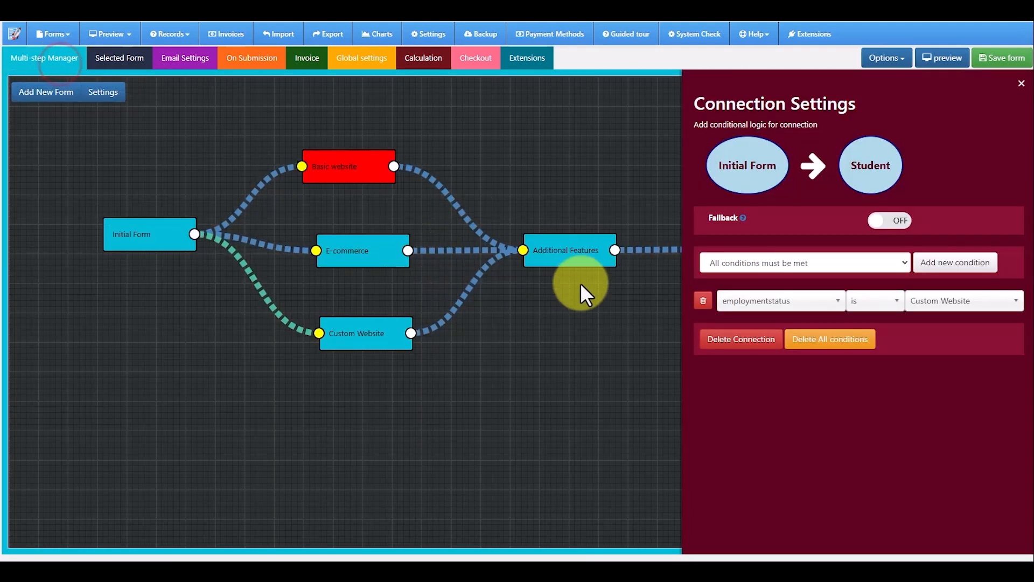
left_click(582, 251)
left_click(588, 272)
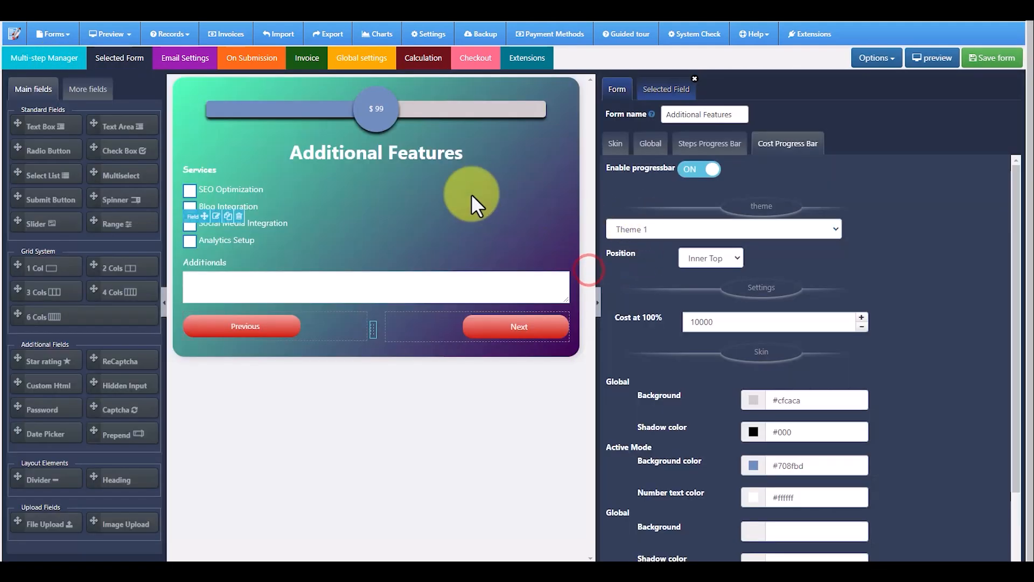
left_click(60, 57)
mouse_move(766, 254)
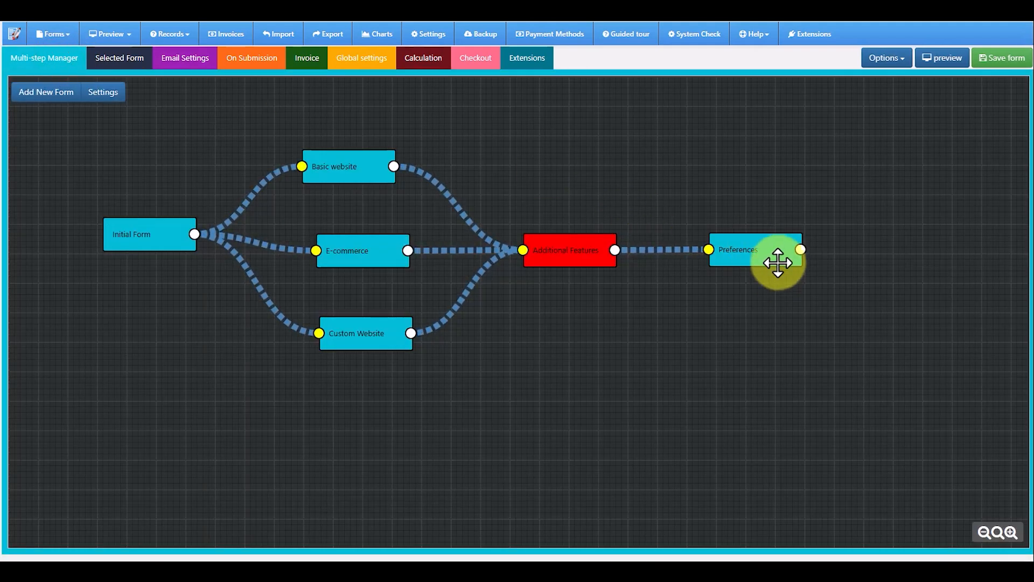
left_click(774, 272)
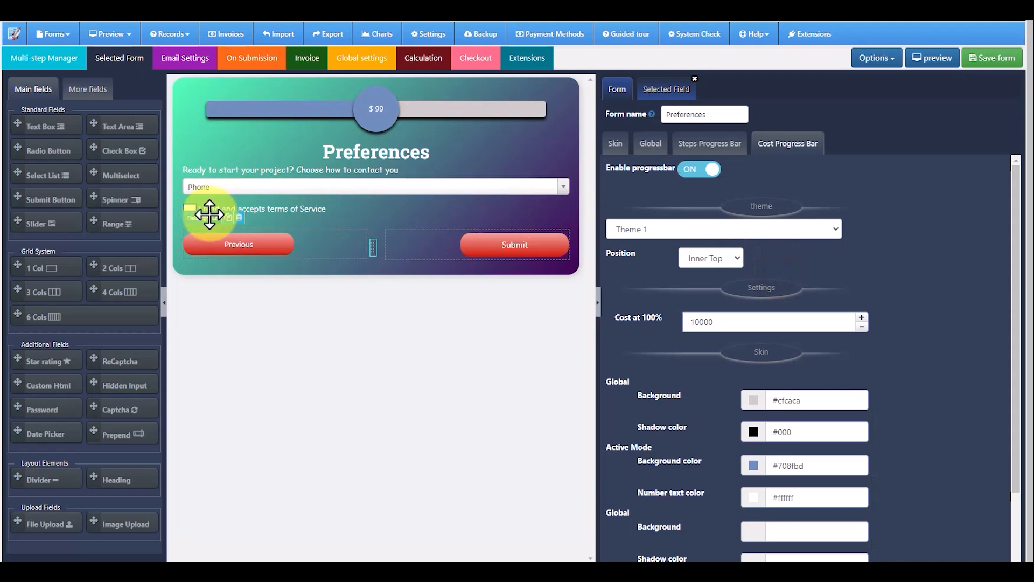
Return to the multi-step flow, save the form and open its desktop preview.
left_click(44, 57)
left_click(1008, 60)
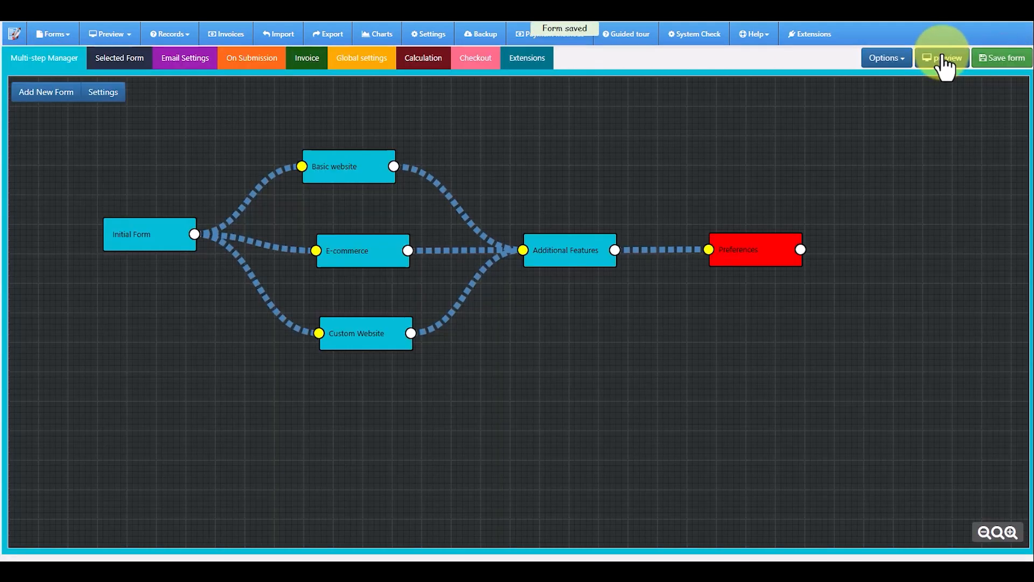
left_click(942, 60)
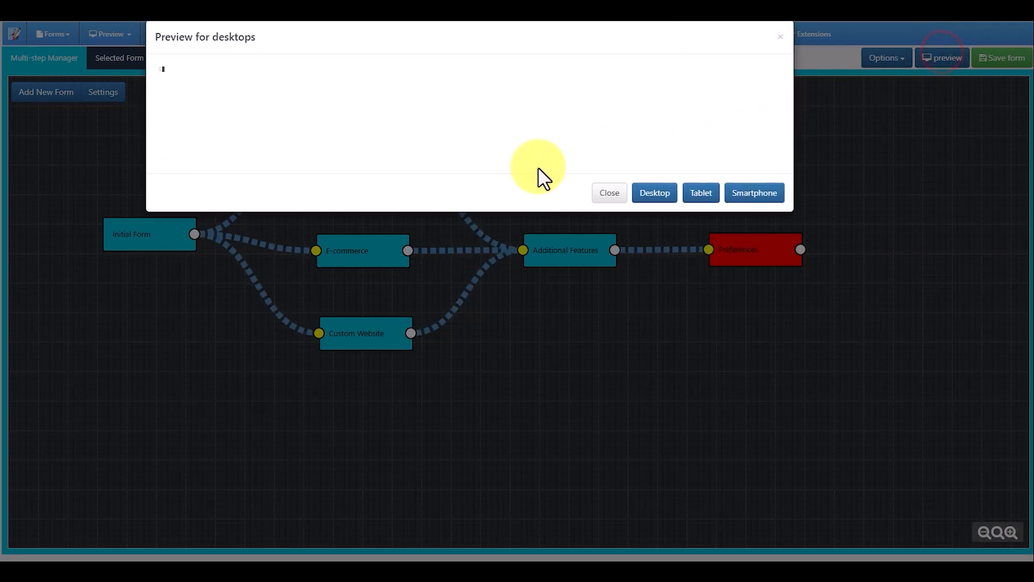
Fill in the name and email in the preview, set Website Type to Custom Website, and continue to the next step.
left_click(303, 173)
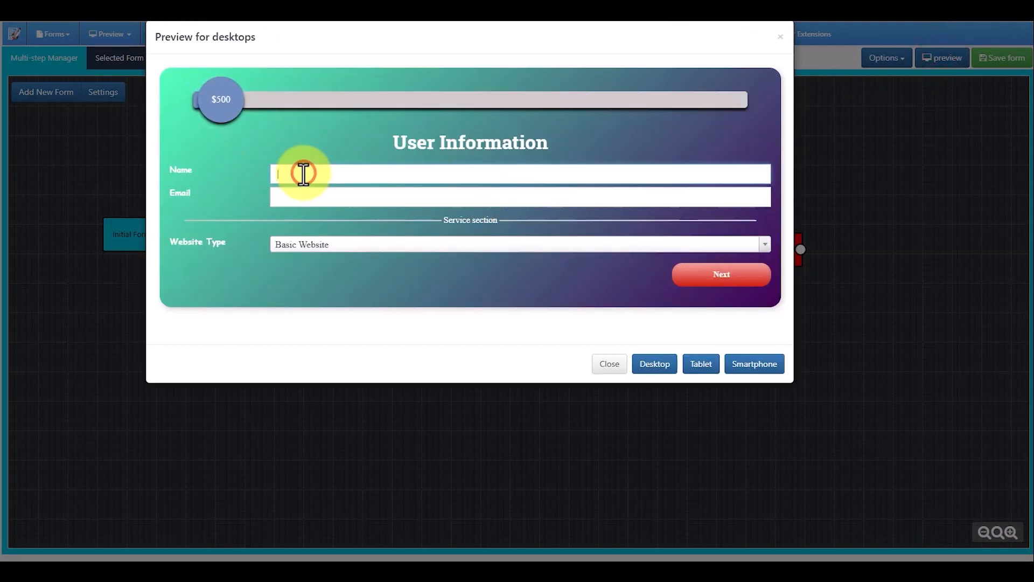
key("Tab")
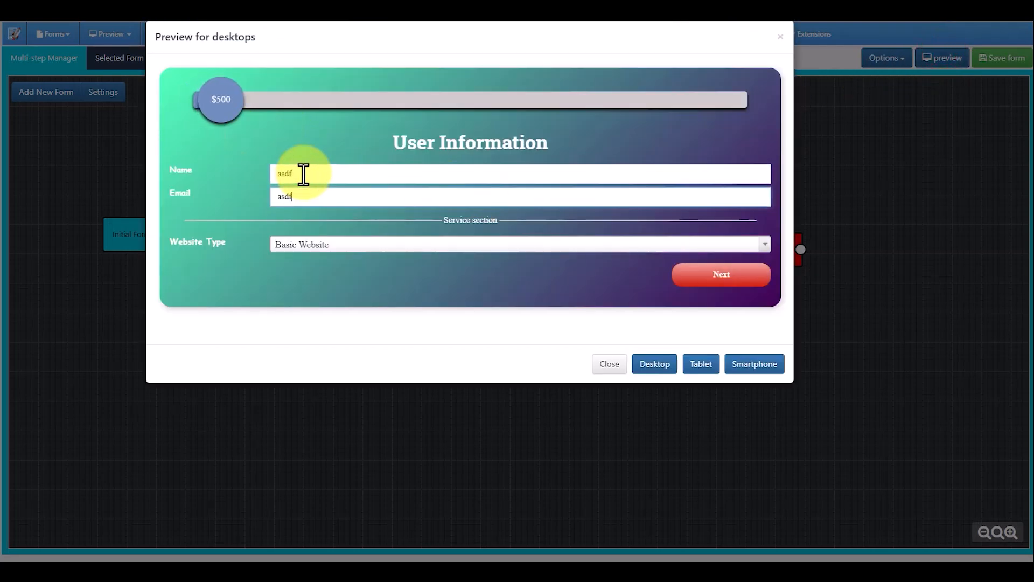
left_click(310, 244)
left_click(295, 296)
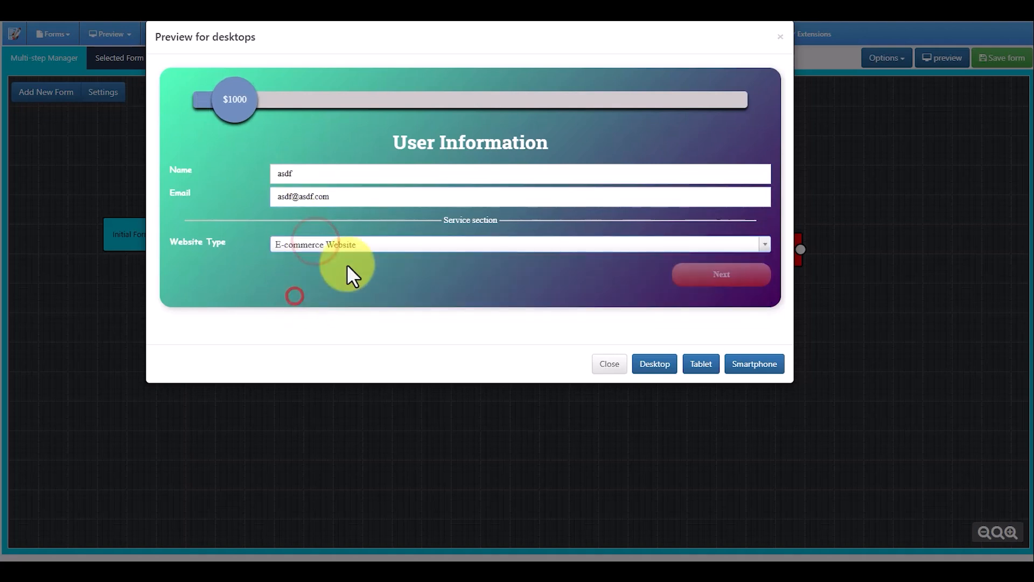
left_click(310, 244)
left_click(326, 245)
left_click(323, 244)
left_click(322, 227)
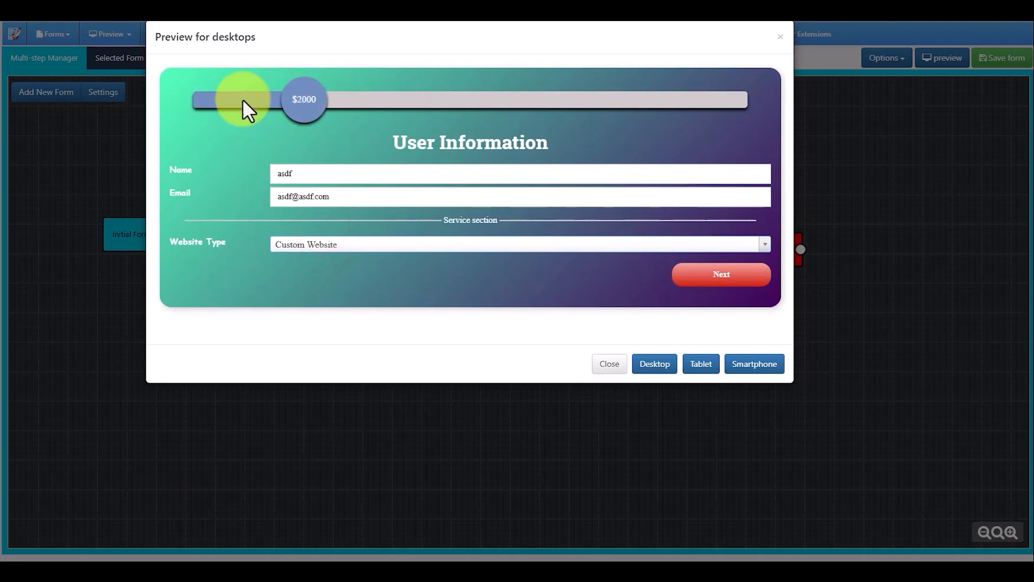
left_click(692, 272)
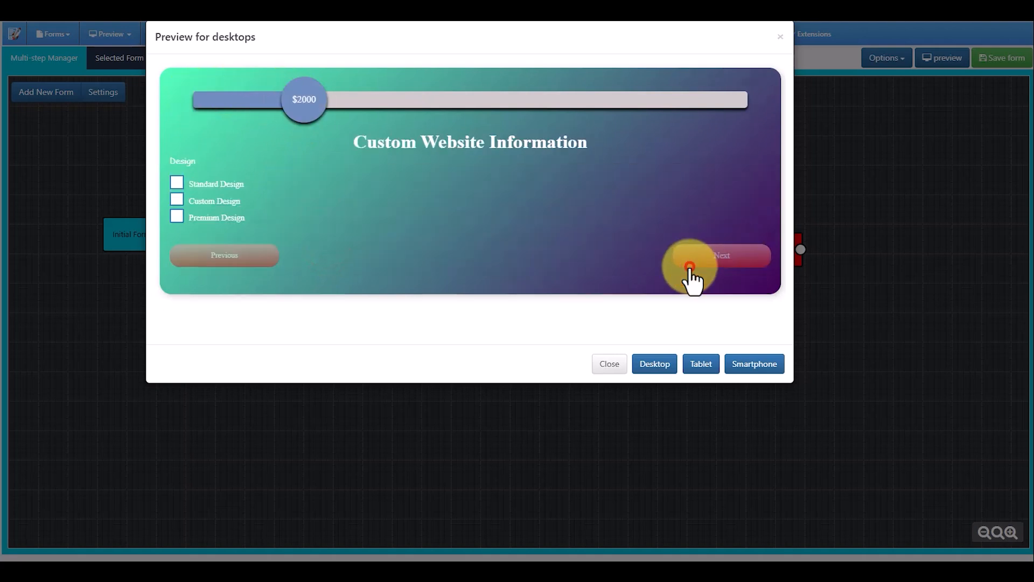
Select the Standard, Custom and Premium Design options and continue to the additional features.
left_click(177, 201)
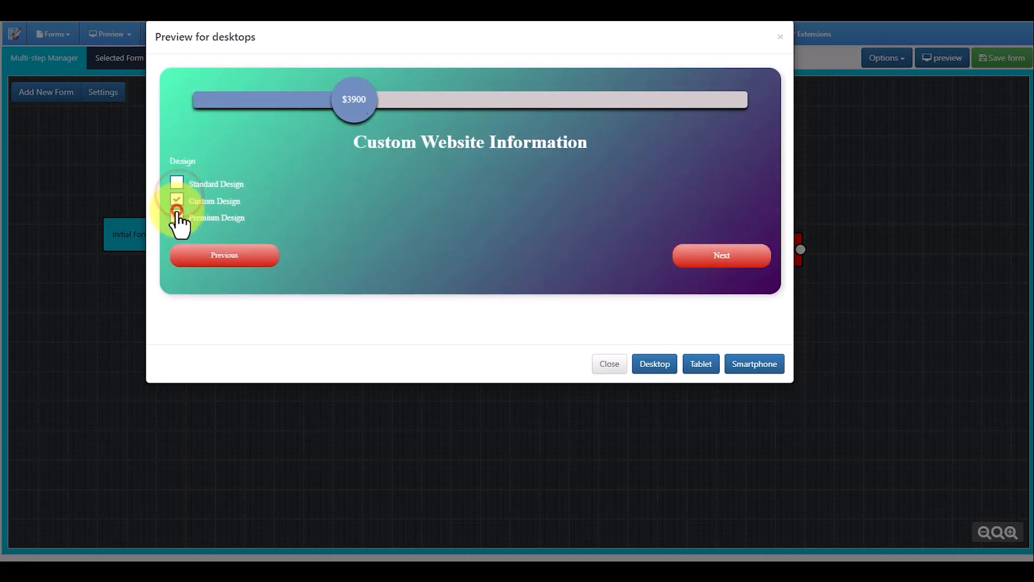
left_click(177, 217)
left_click(178, 183)
left_click(684, 257)
Select Blog Integration and Social Media Integration, enter "asdfasdf" under Additionals, and continue to the preferences.
left_click(178, 200)
left_click(176, 217)
left_click(226, 270)
type("asdasd")
left_click(737, 321)
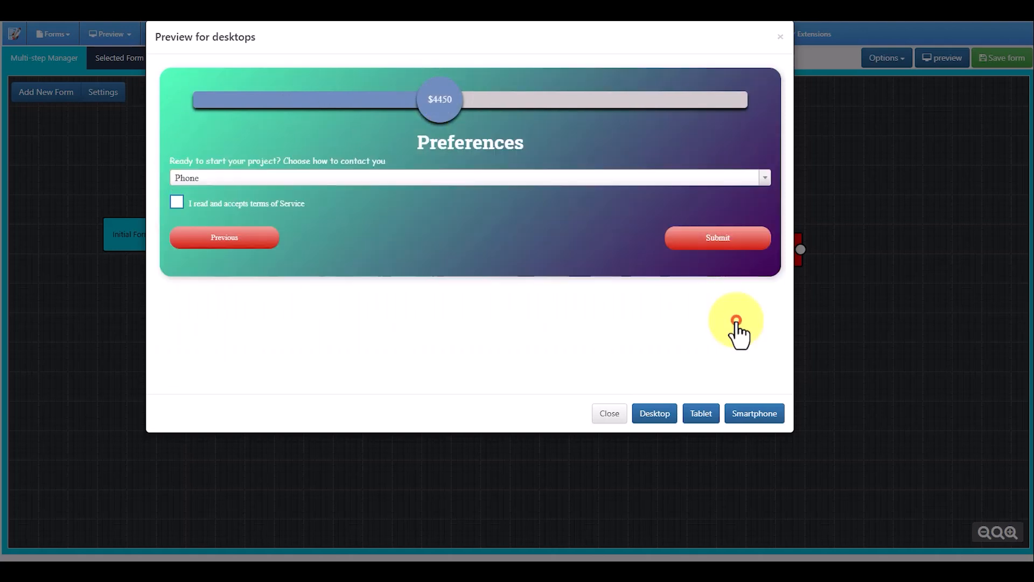
Accept the terms of service on the Preferences step and submit the previewed form.
left_click(178, 203)
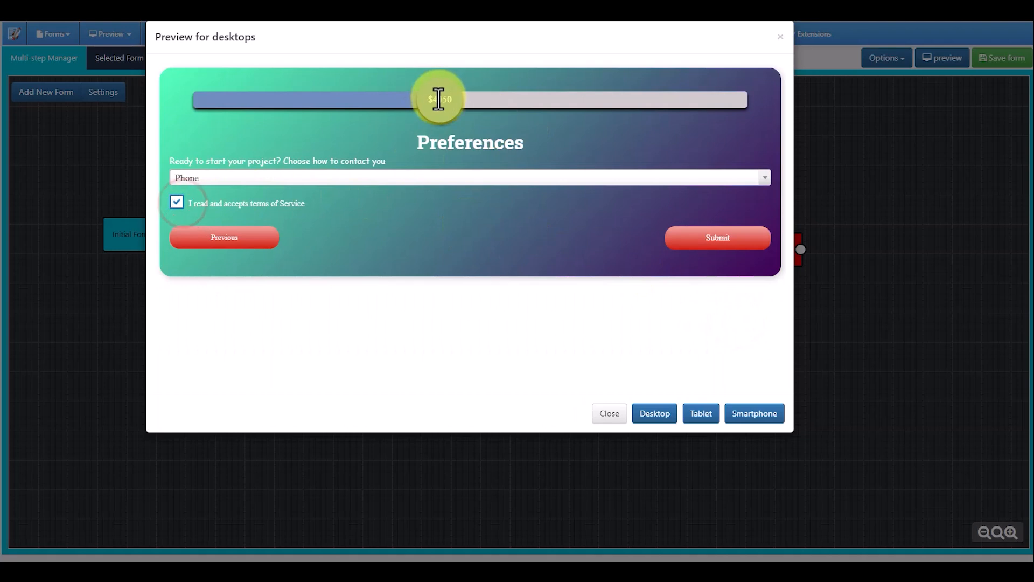
left_click(718, 243)
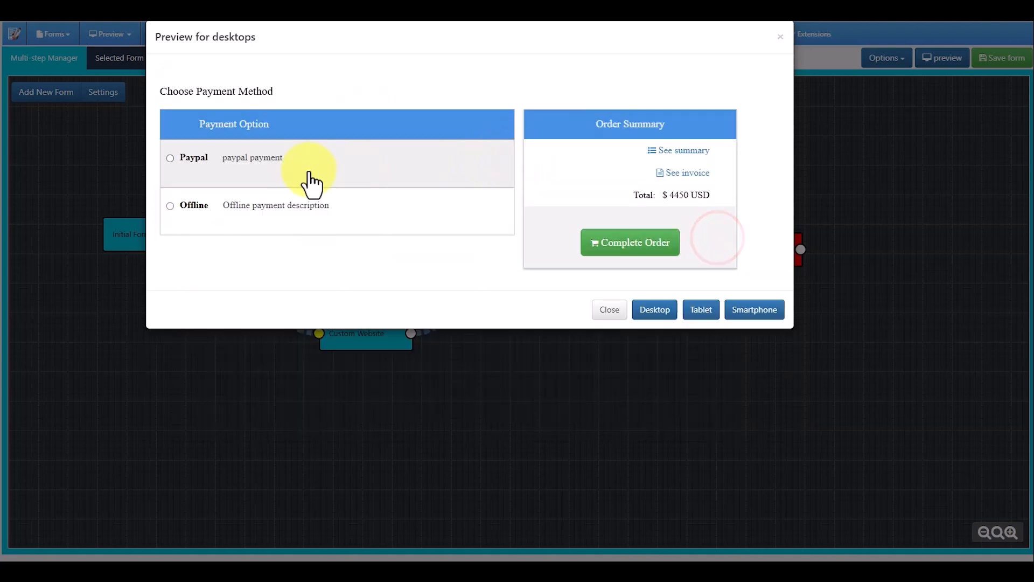
Examine the submitted answers and amounts in the order summary, then close it.
left_click(682, 152)
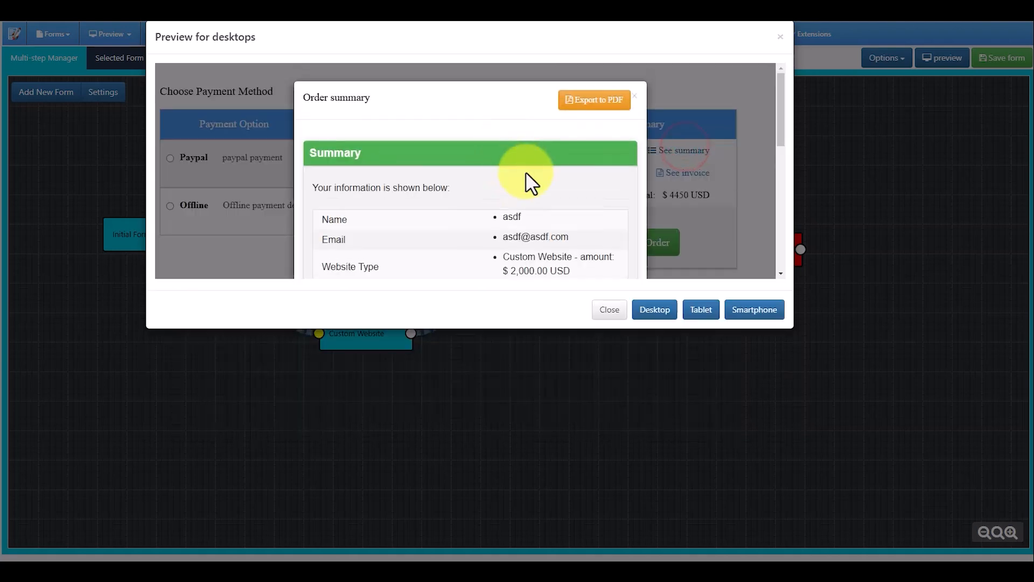
scroll(534, 178, "down", 5)
scroll(557, 172, "up", 4)
scroll(592, 225, "down", 2)
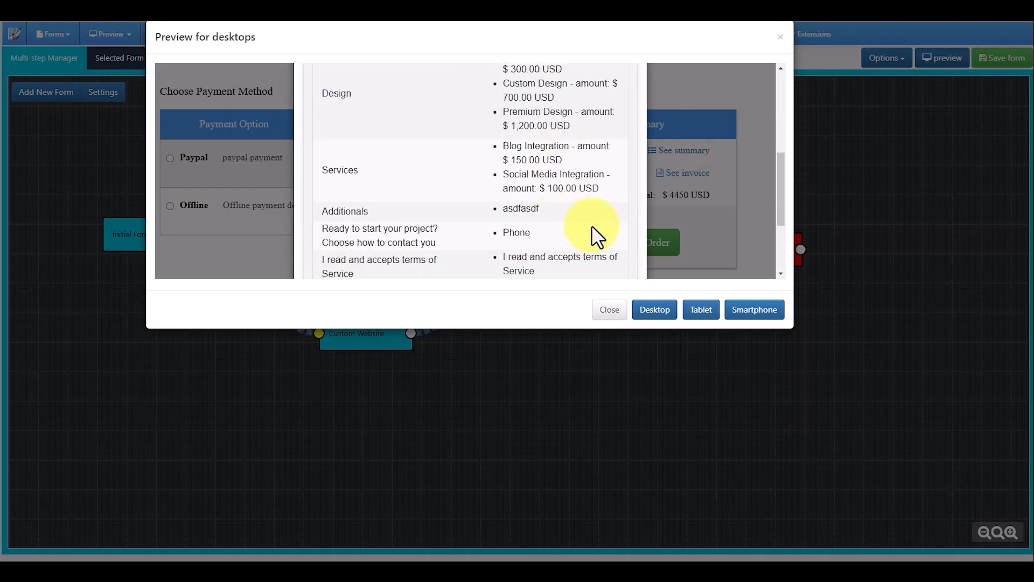
scroll(606, 242, "down", 3)
left_click(617, 231)
Examine the items and total on the order's invoice, then close it.
left_click(685, 173)
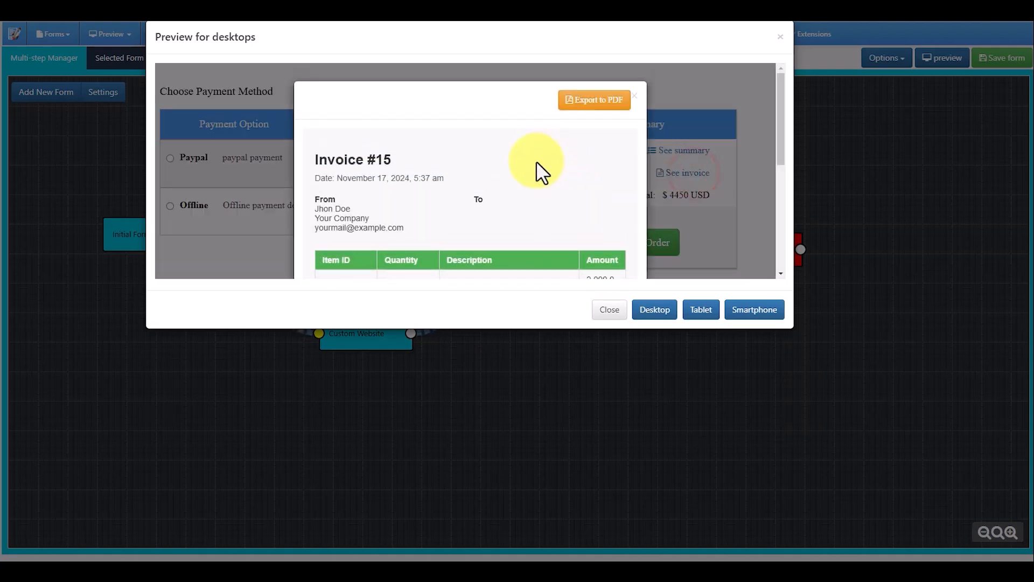
scroll(536, 161, "down", 5)
scroll(536, 160, "up", 2)
scroll(535, 160, "down", 2)
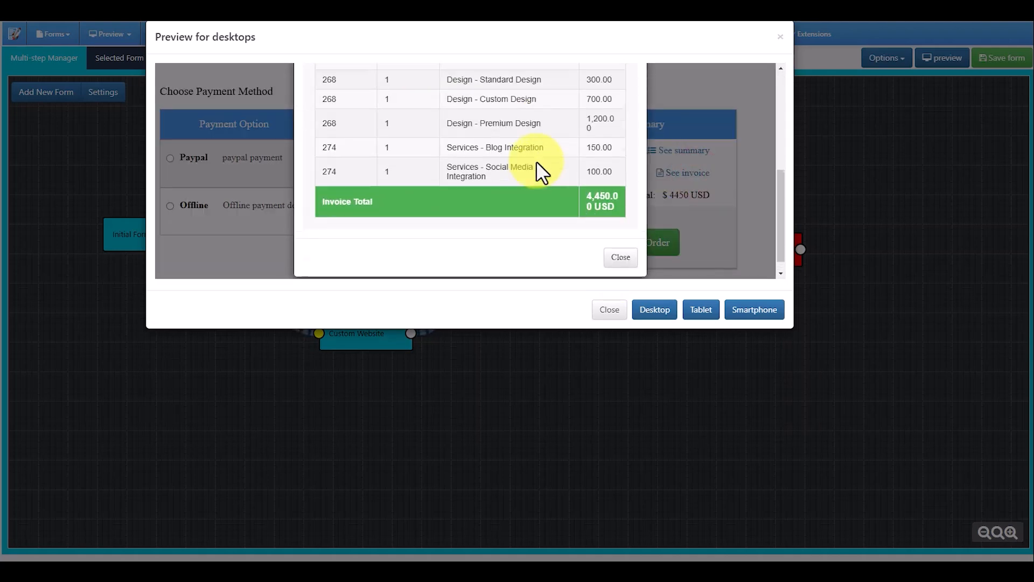
left_click(618, 249)
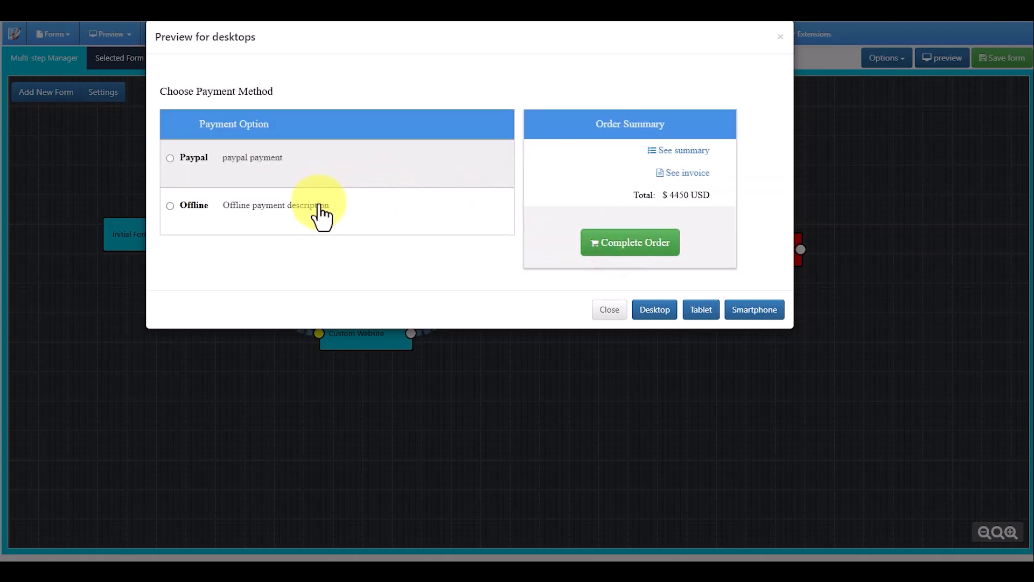
Choose Offline as the payment method, complete the order and close the preview.
left_click(248, 206)
left_click(645, 247)
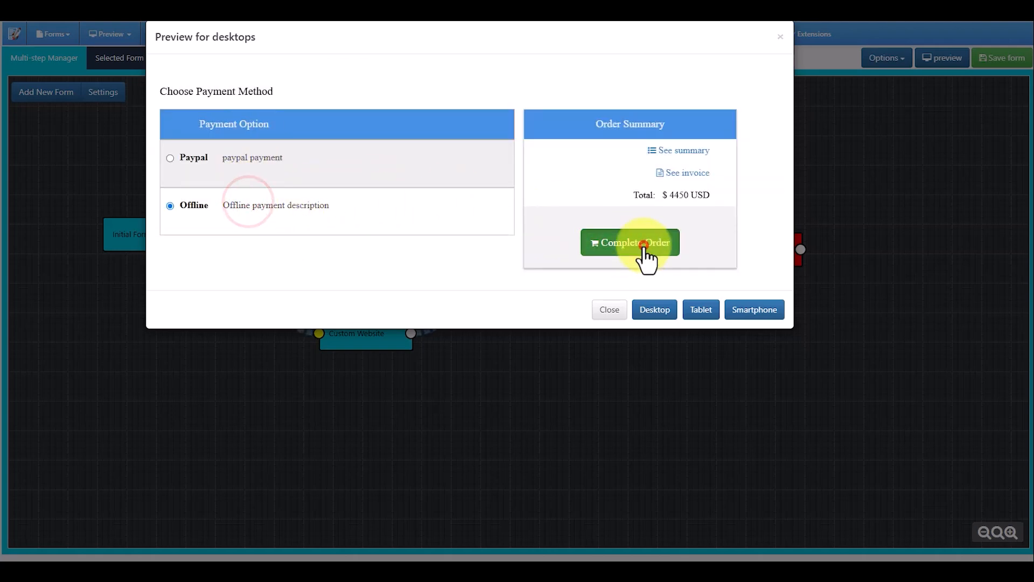
left_click(606, 308)
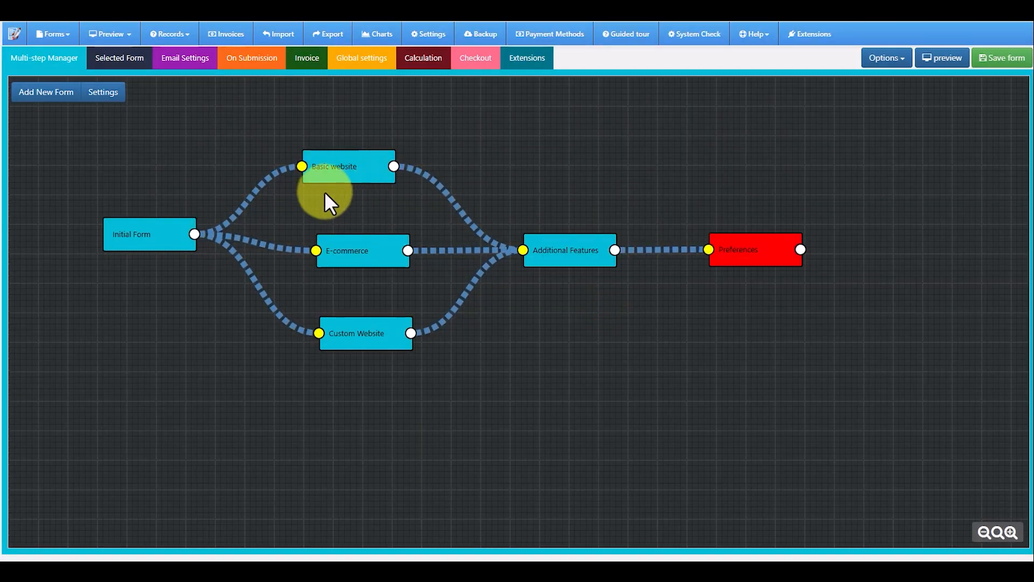
Create a new blank multi-step form and accept its form name.
left_click(56, 35)
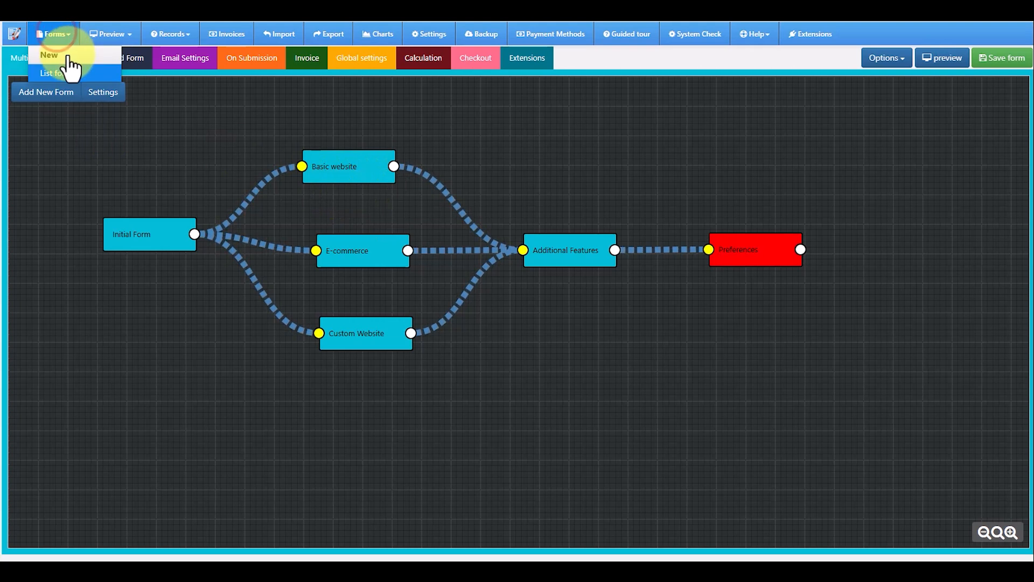
left_click(68, 56)
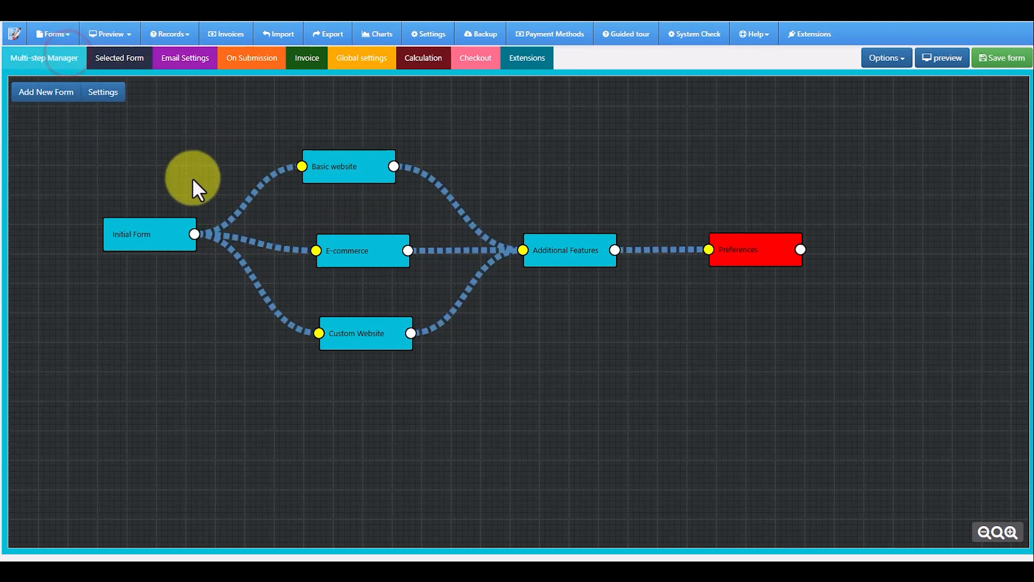
left_click(619, 345)
left_click(445, 430)
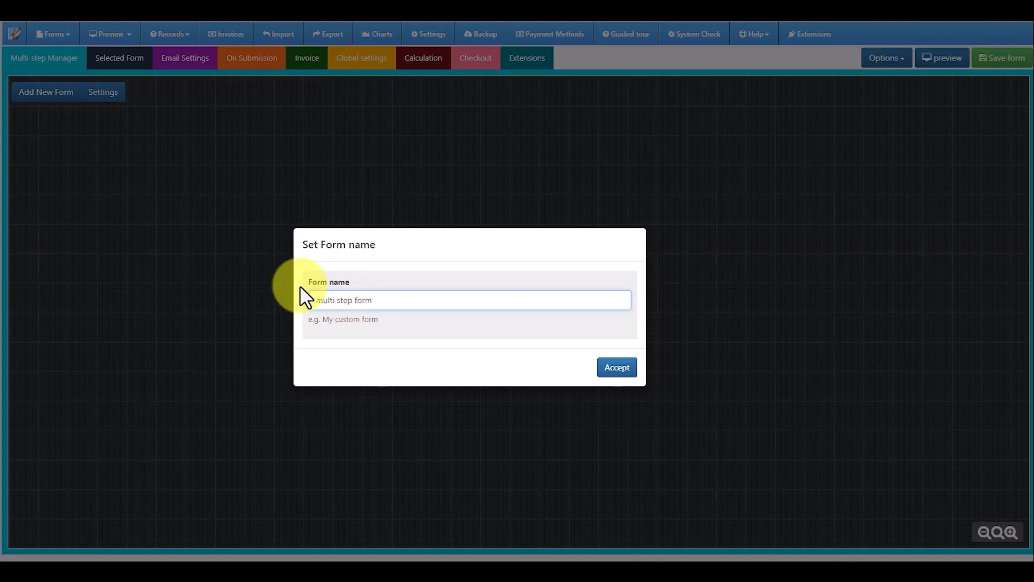
left_click(610, 367)
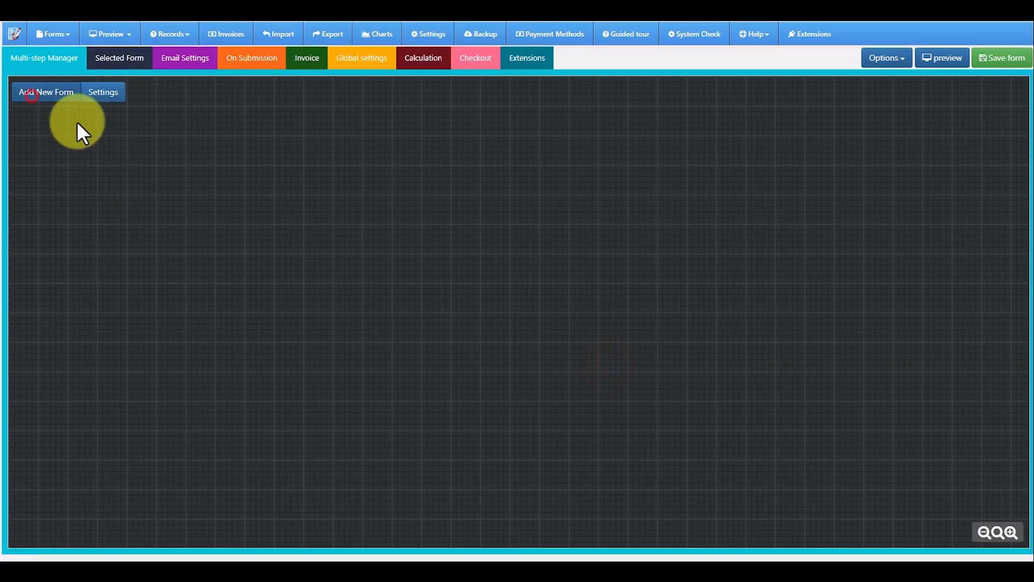
Position Initial Form on the canvas, add Form 2 and Form 3 stacked to its right, and Form 4 beyond them.
left_click_drag(88, 149, 174, 226)
left_click(47, 102)
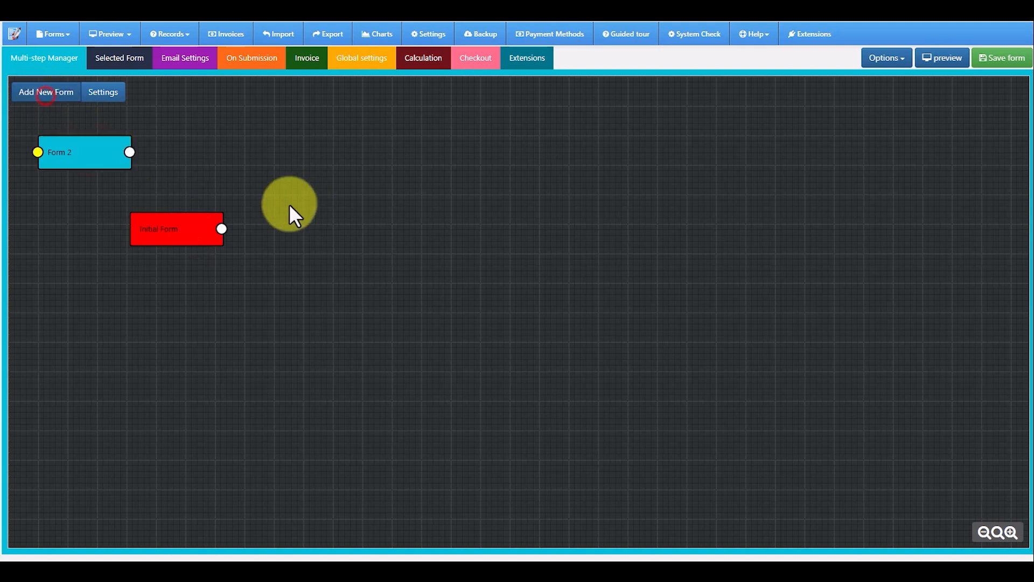
left_click_drag(74, 151, 348, 143)
left_click(54, 96)
left_click_drag(99, 145, 373, 262)
left_click(47, 98)
left_click_drag(65, 143, 539, 215)
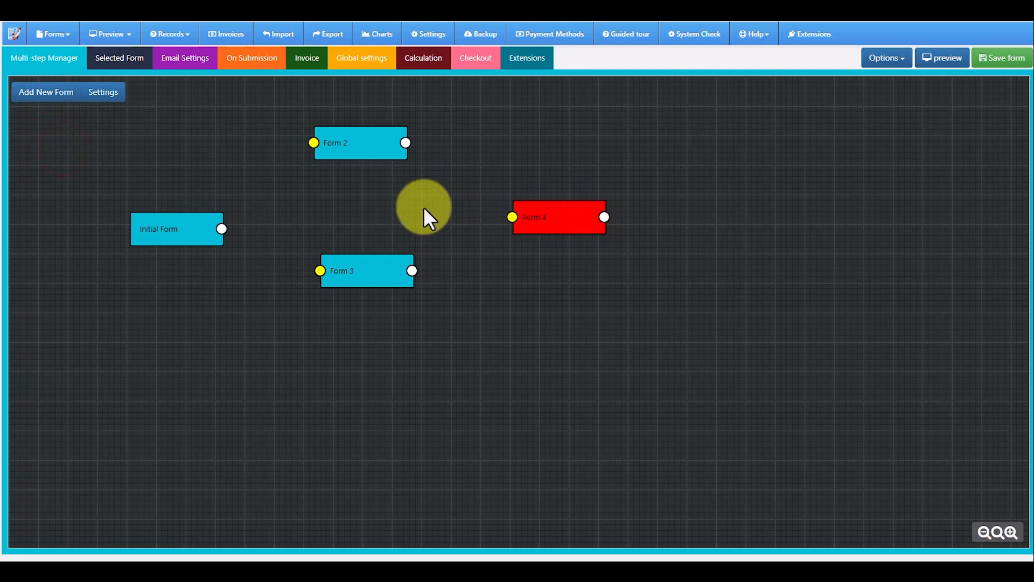
Connect Initial Form to both Form 2 and Form 3, and connect each of those two to Form 4.
left_click_drag(182, 219, 314, 143)
left_click_drag(216, 204, 320, 270)
left_click_drag(405, 142, 511, 216)
left_click_drag(413, 269, 512, 216)
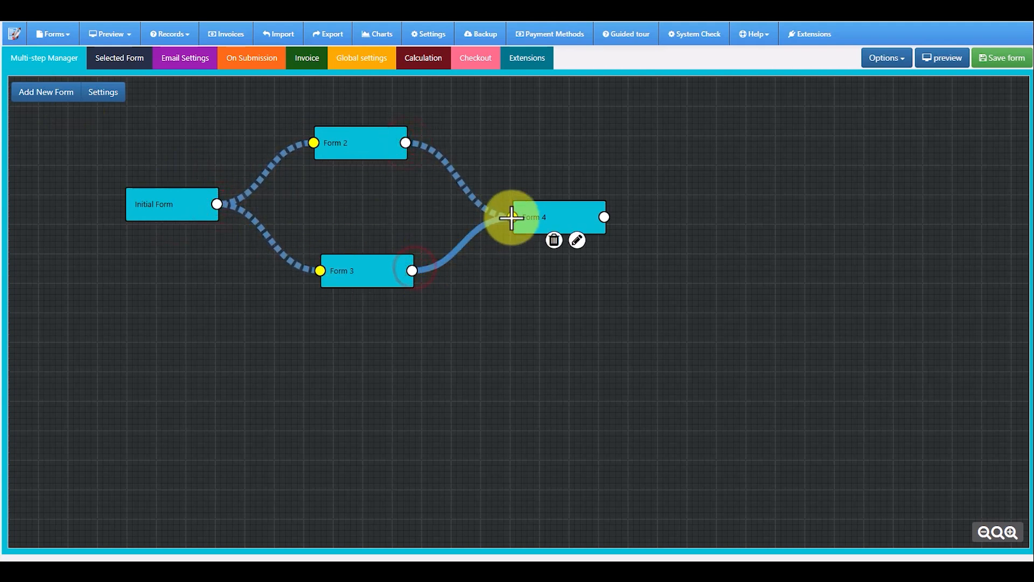
Edit Initial Form and add a center-aligned Heading 1 with the text "initial form".
left_click(156, 208)
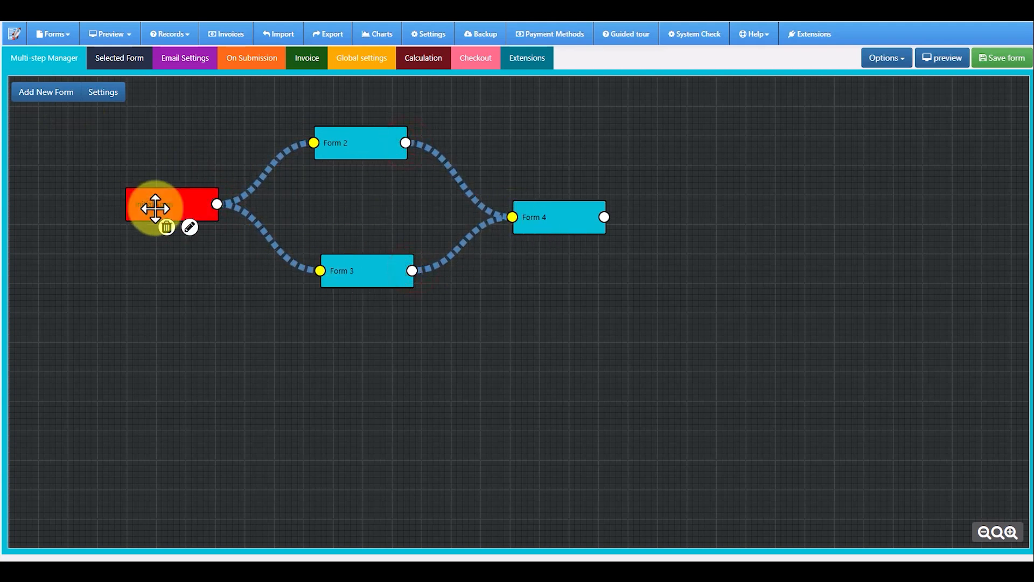
left_click(189, 226)
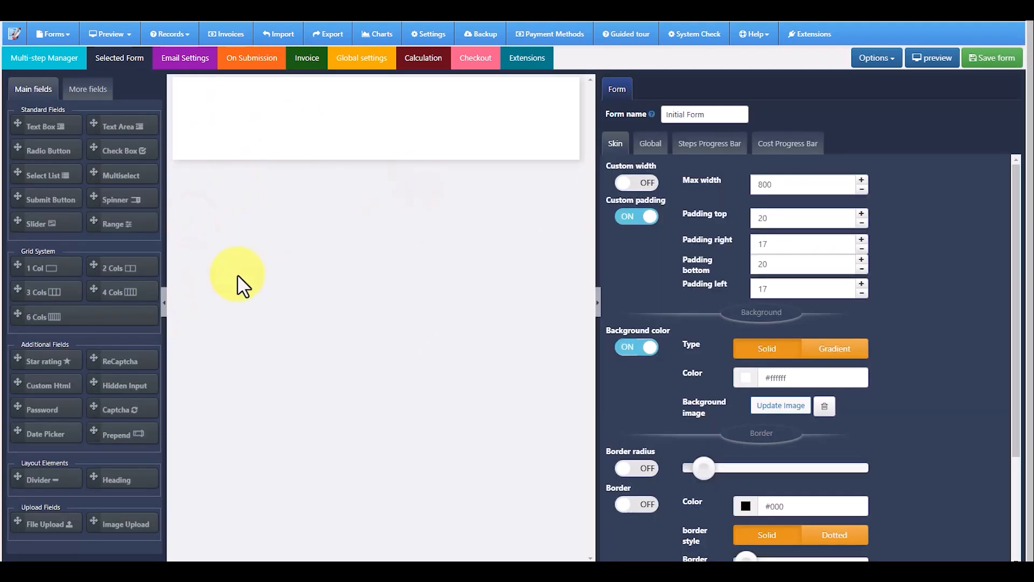
left_click_drag(110, 477, 269, 318)
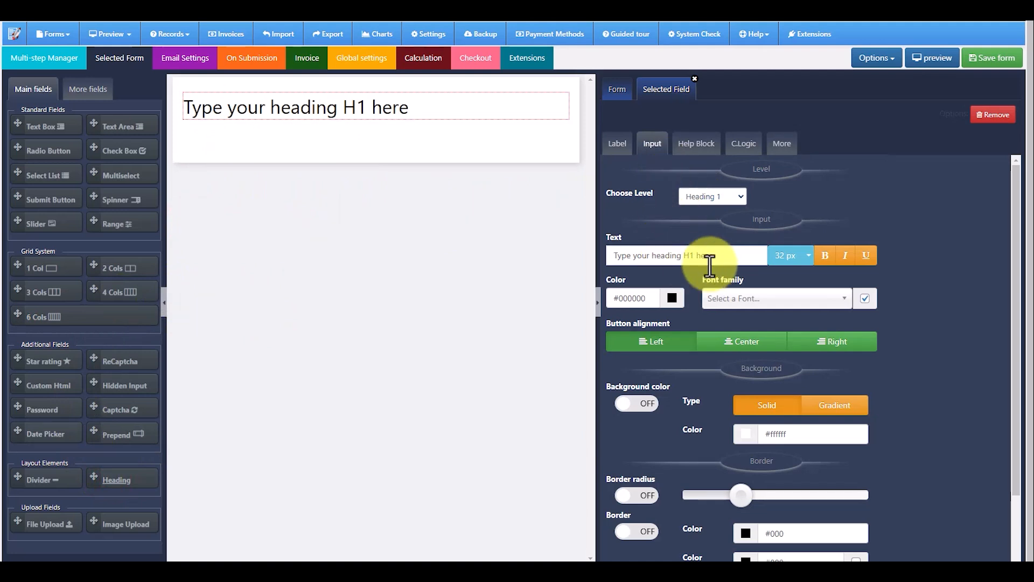
left_click_drag(710, 258, 609, 254)
type("initial form")
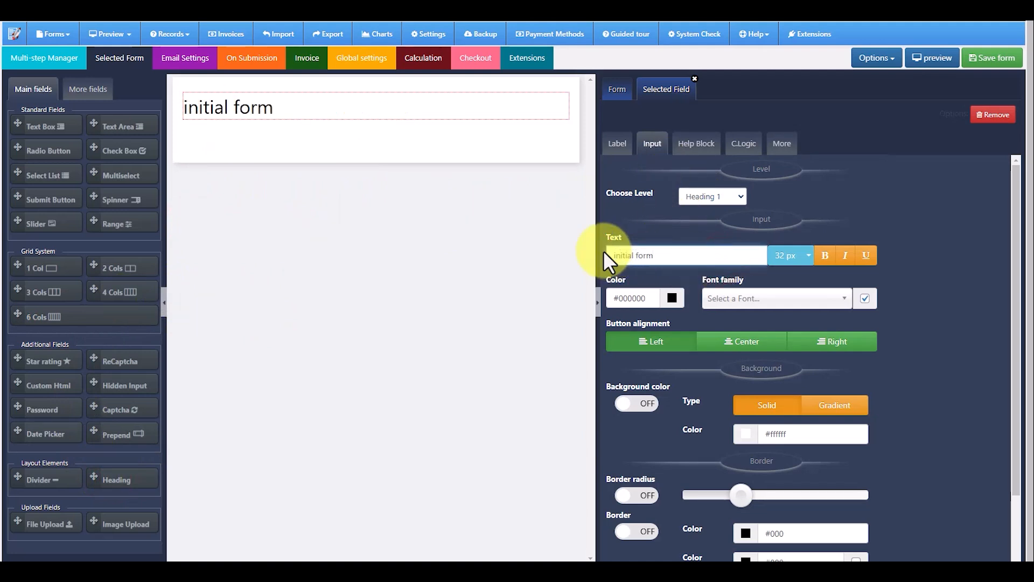
left_click(731, 342)
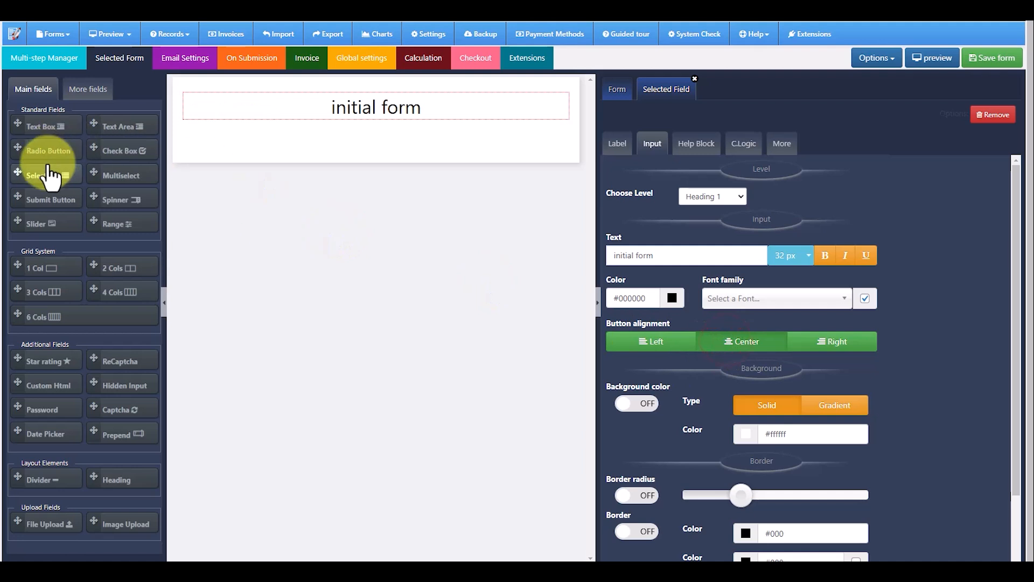
Add two text boxes below the heading and set the upper one's field name and label text to Name.
left_click_drag(40, 130, 267, 171)
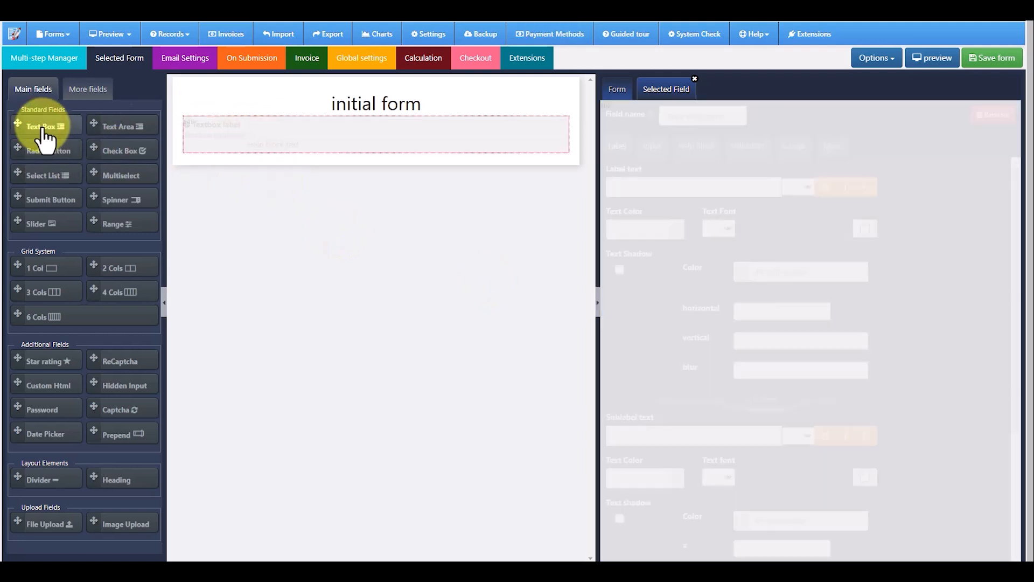
left_click_drag(45, 139, 262, 148)
left_click(217, 144)
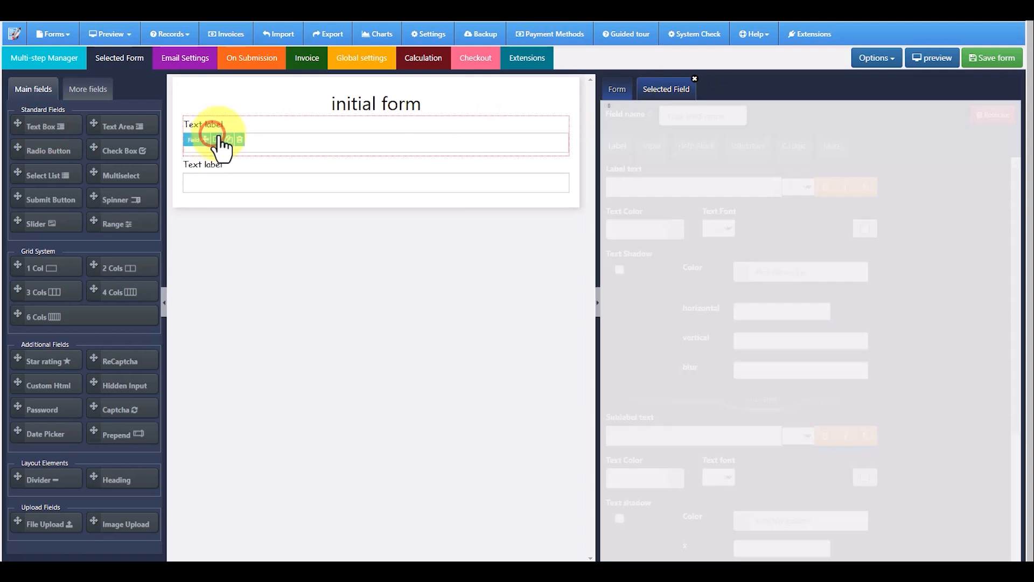
left_click_drag(726, 116, 669, 115)
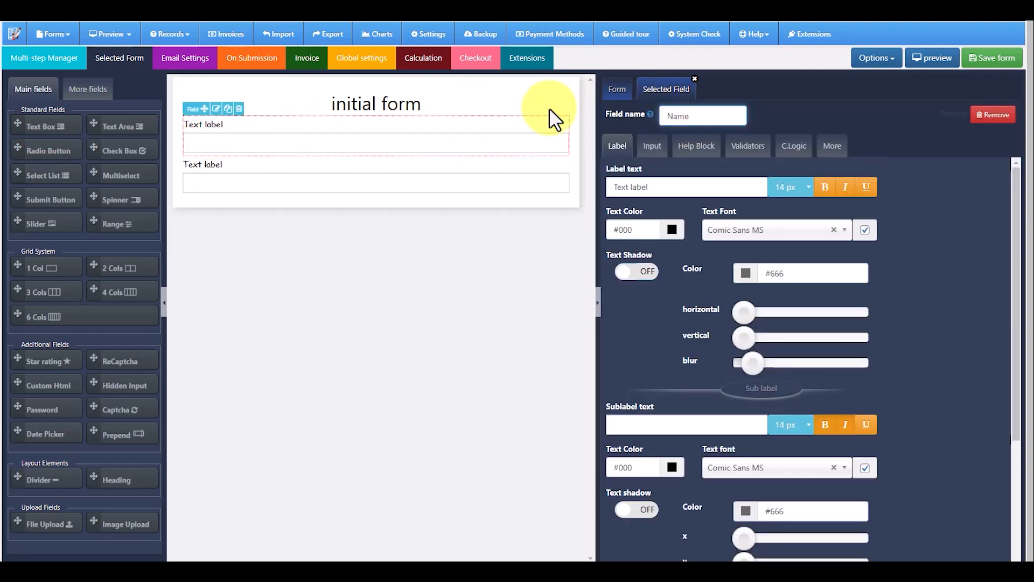
left_click_drag(674, 182, 583, 190)
type("Name")
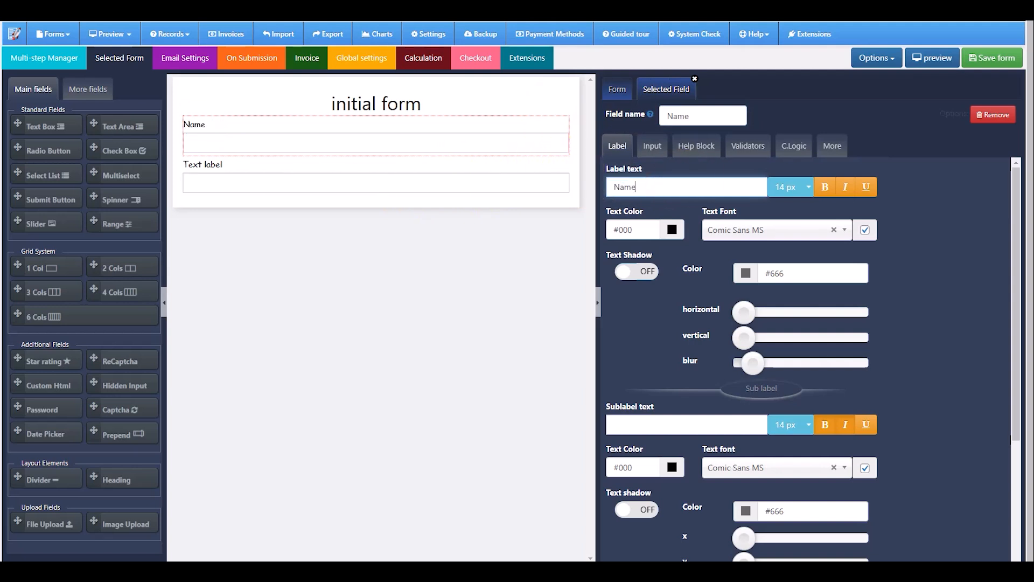
Set the Name field's label block position to Left.
left_click(652, 146)
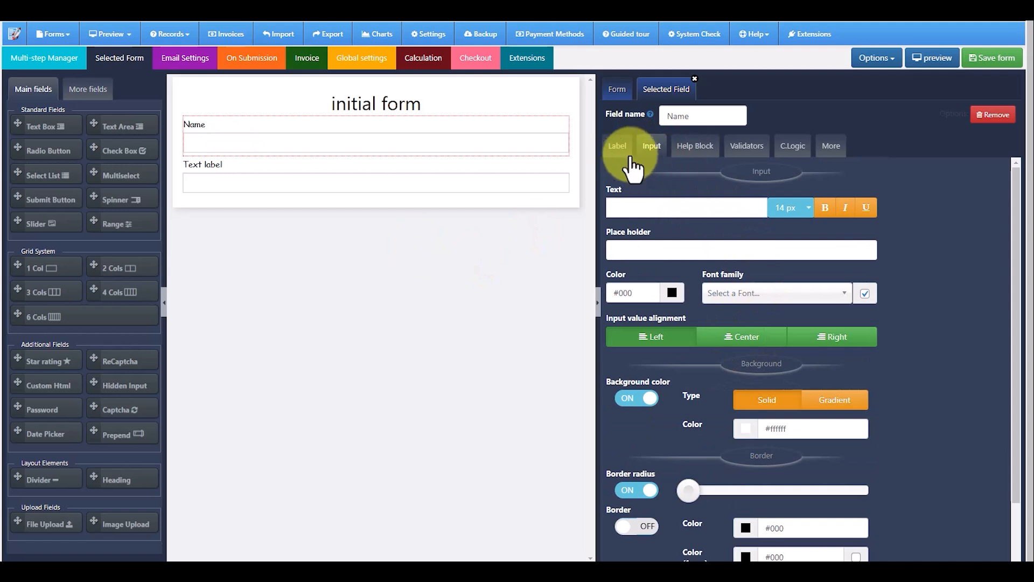
left_click(617, 146)
scroll(680, 278, "down", 3)
left_click(660, 459)
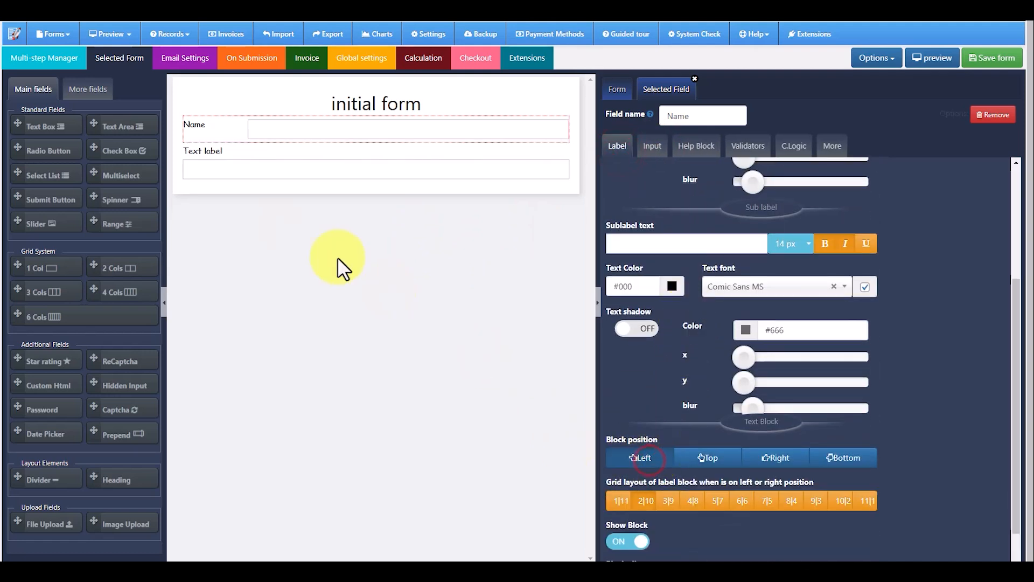
Label the second text box Email and set its label block position to Left.
left_click(218, 166)
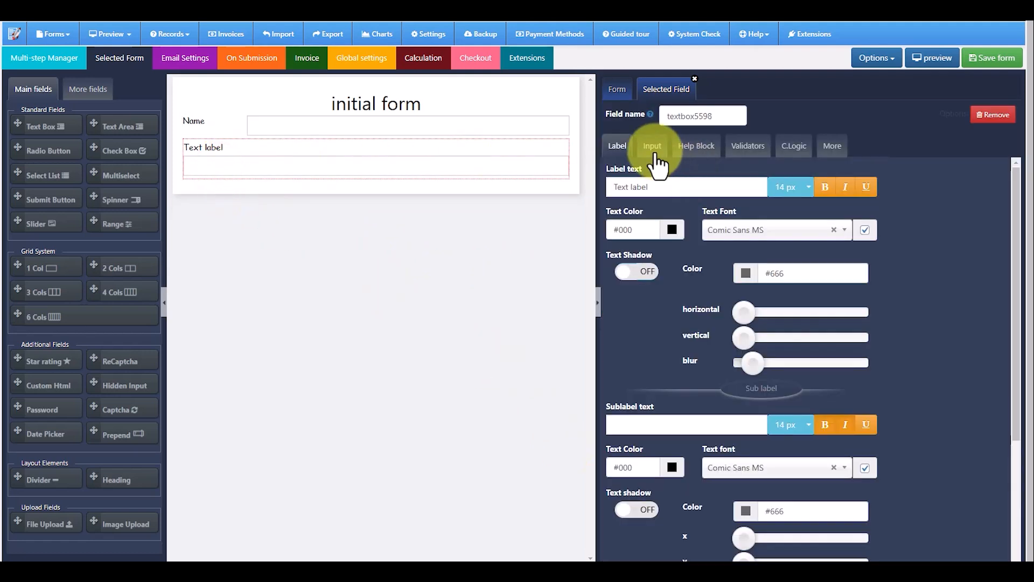
left_click_drag(657, 185, 603, 183)
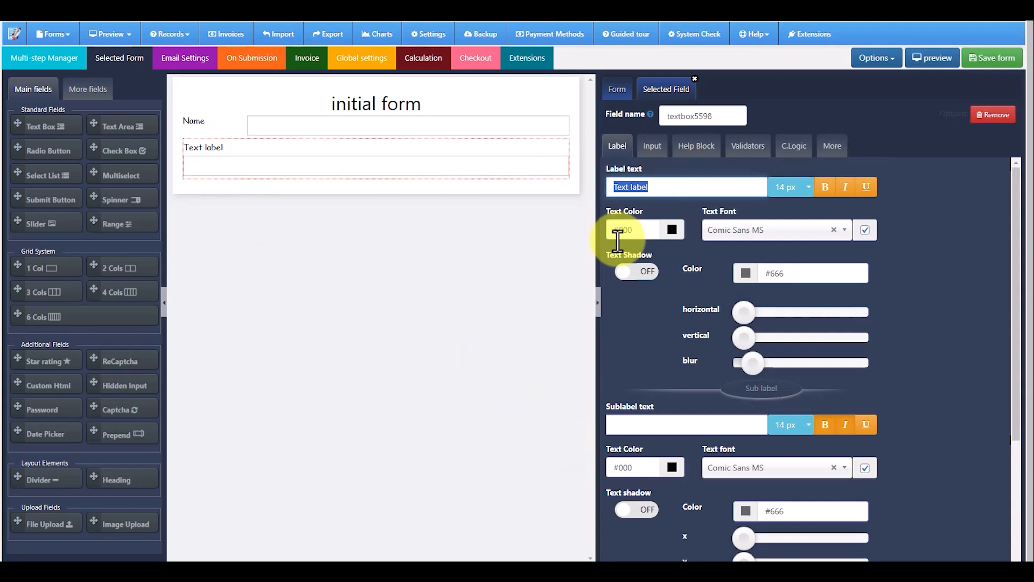
scroll(700, 419, "down", 4)
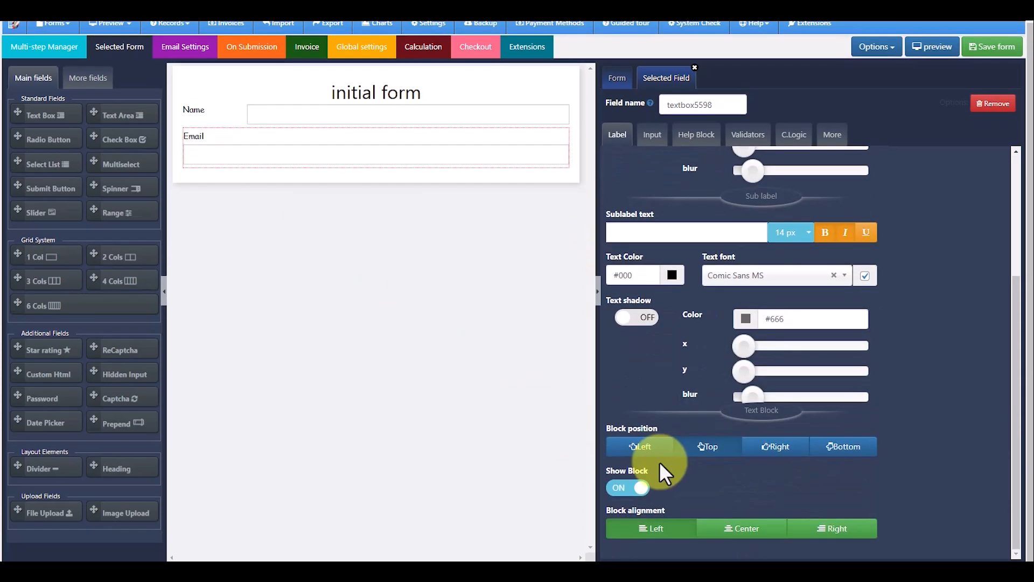
left_click(638, 445)
scroll(654, 390, "up", 4)
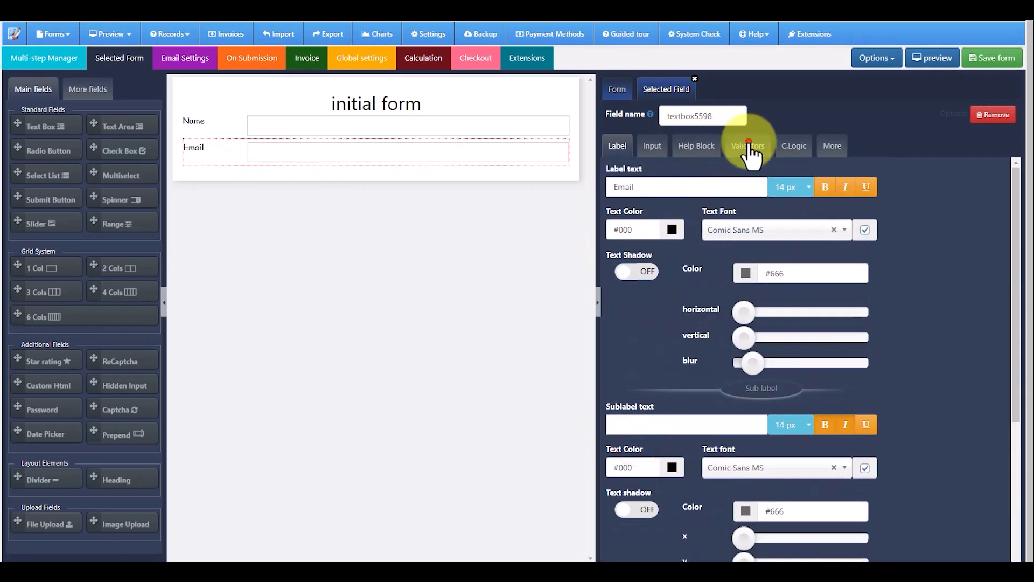
Apply the Email validator to the Email text box and set its field name to email.
left_click(748, 135)
left_click(796, 227)
left_click_drag(723, 111, 658, 108)
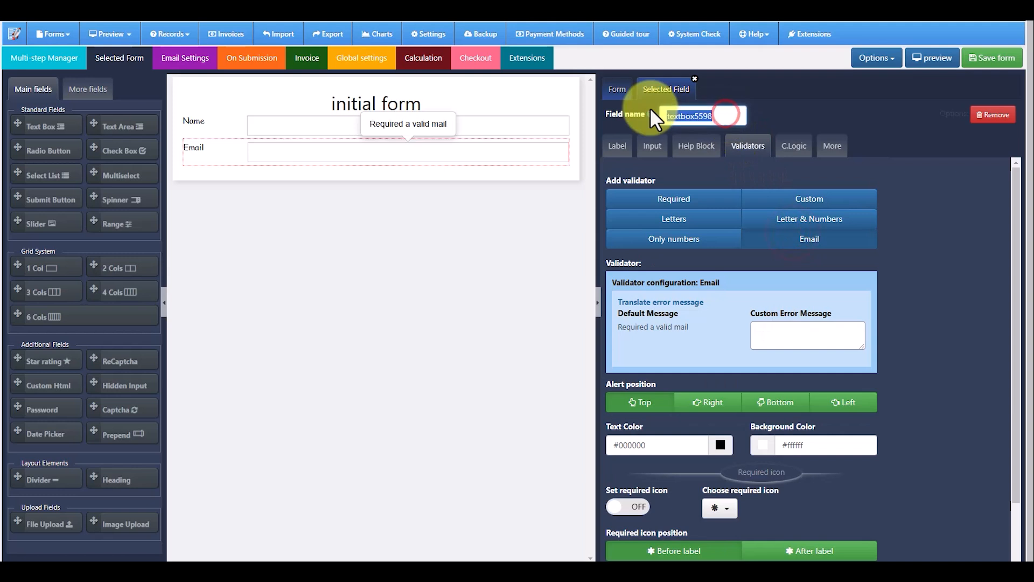
type("email")
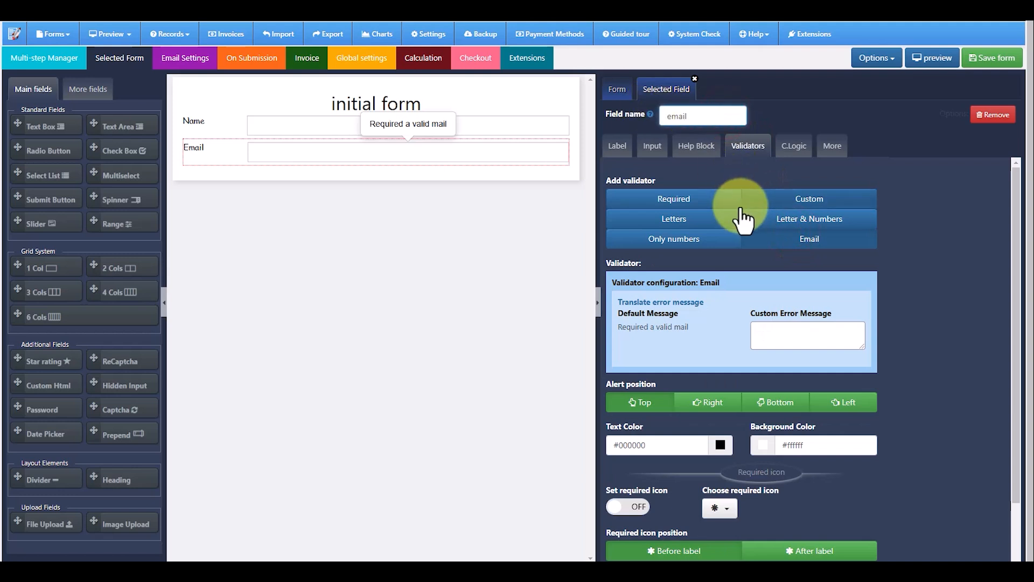
left_click(709, 201)
left_click(787, 235)
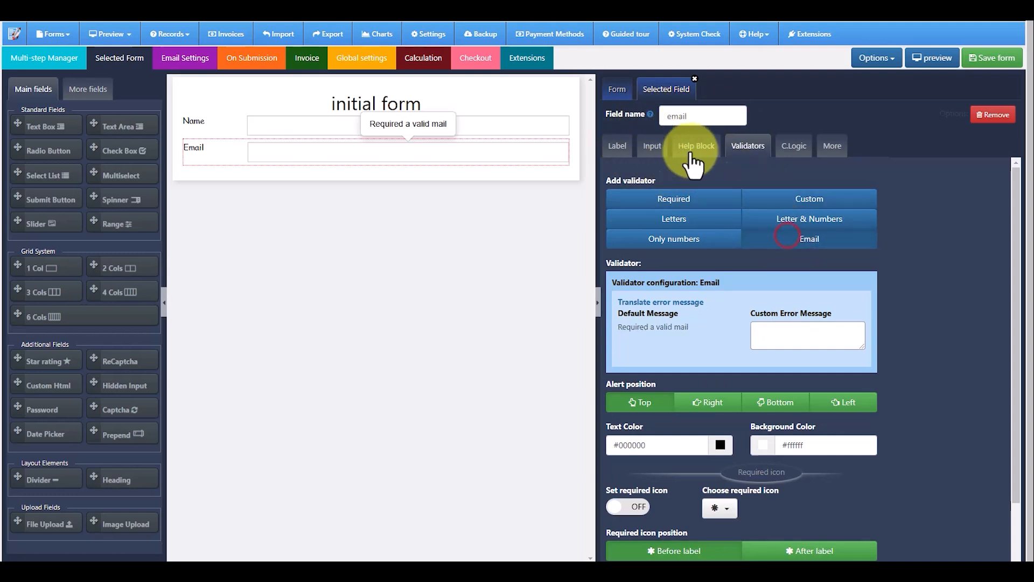
left_click(700, 147)
Apply the Required validator to the Name field.
left_click(215, 131)
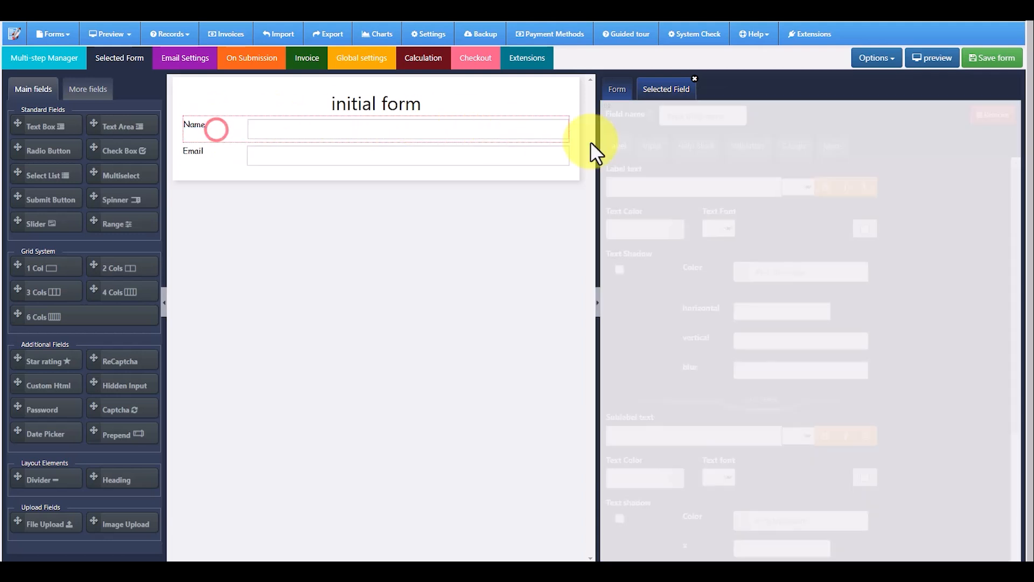
left_click(744, 147)
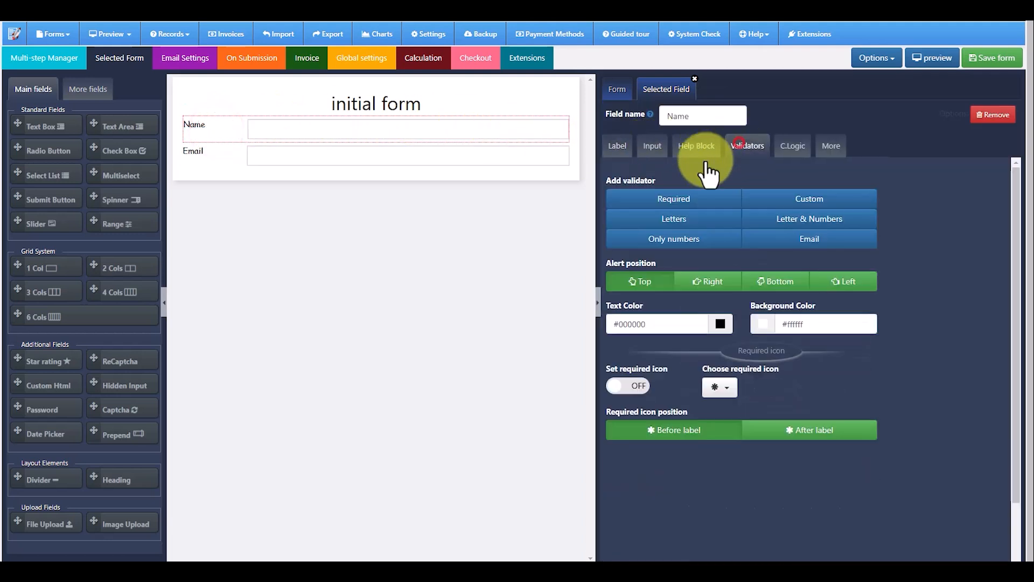
left_click(636, 194)
left_click(616, 146)
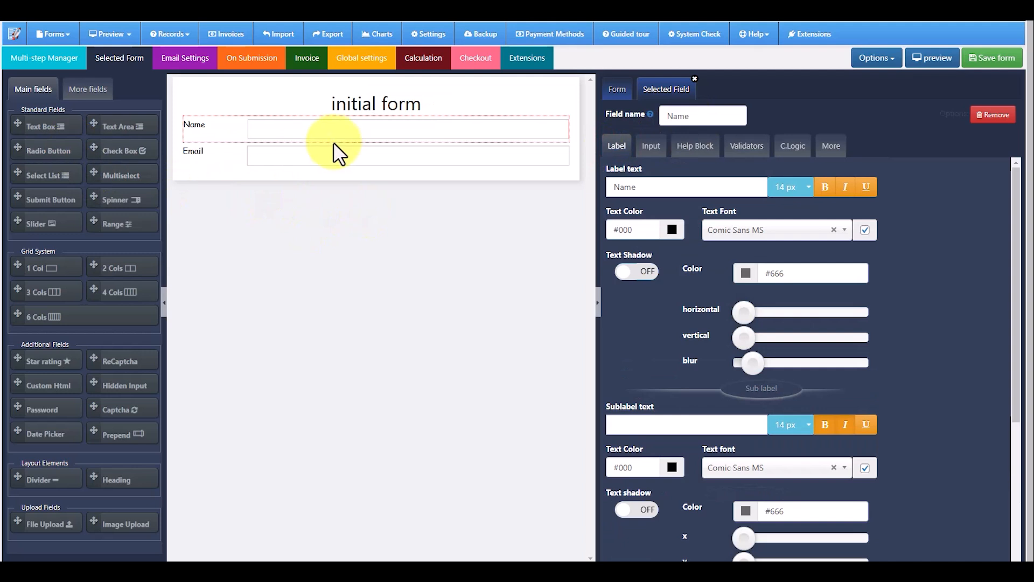
Add a radio button field below the Email text box and set its label text to Products.
left_click_drag(44, 127, 318, 196)
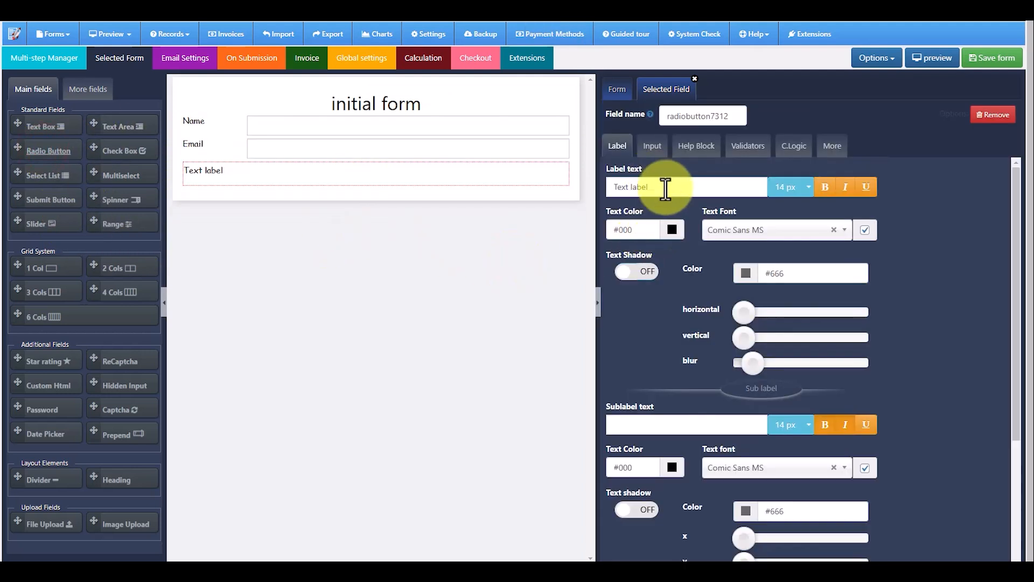
left_click_drag(666, 187, 599, 183)
type("Products")
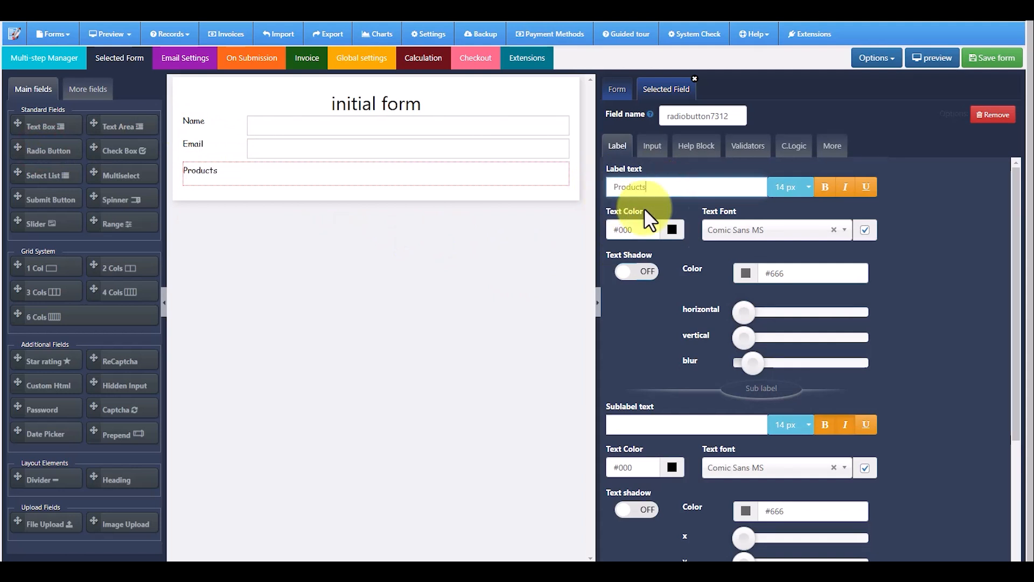
Add four options to the Products radio button field.
left_click(652, 146)
left_click(636, 309)
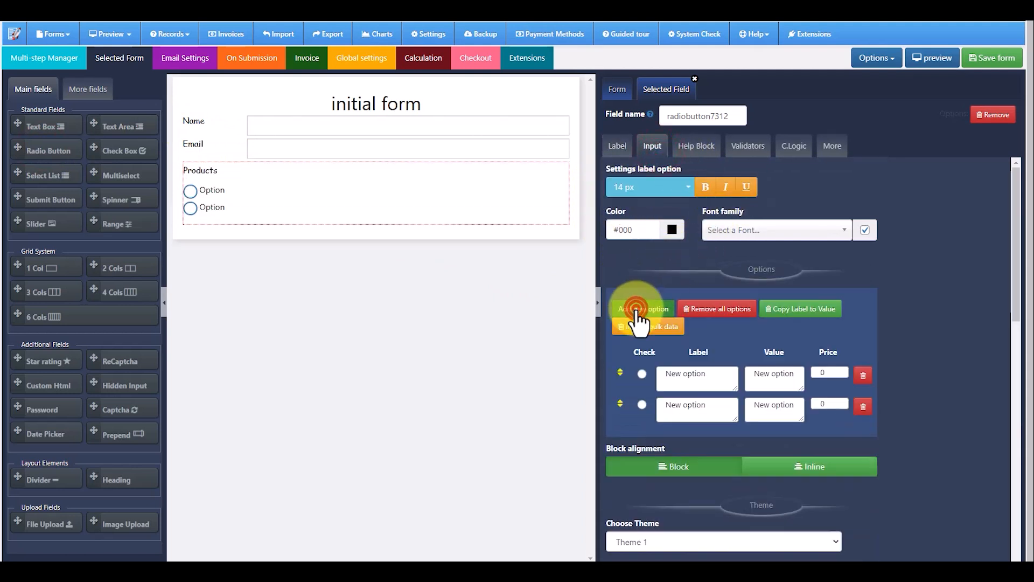
left_click(719, 377)
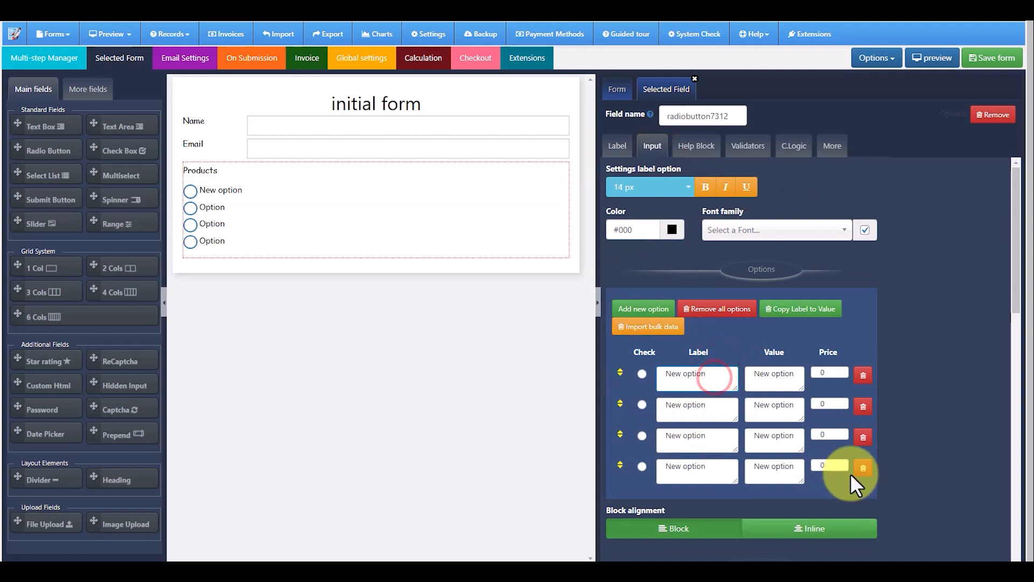
left_click(863, 466)
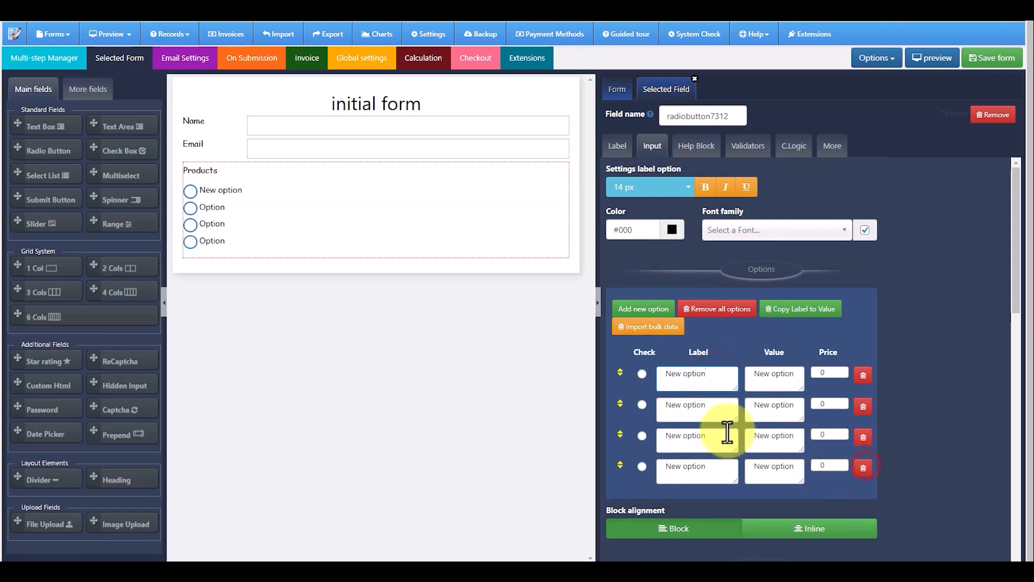
Label the four Products options New option1 to New option4 and copy the labels to their values.
type("1")
left_click(718, 406)
type("2")
left_click(718, 437)
type("3")
left_click(717, 467)
type("4")
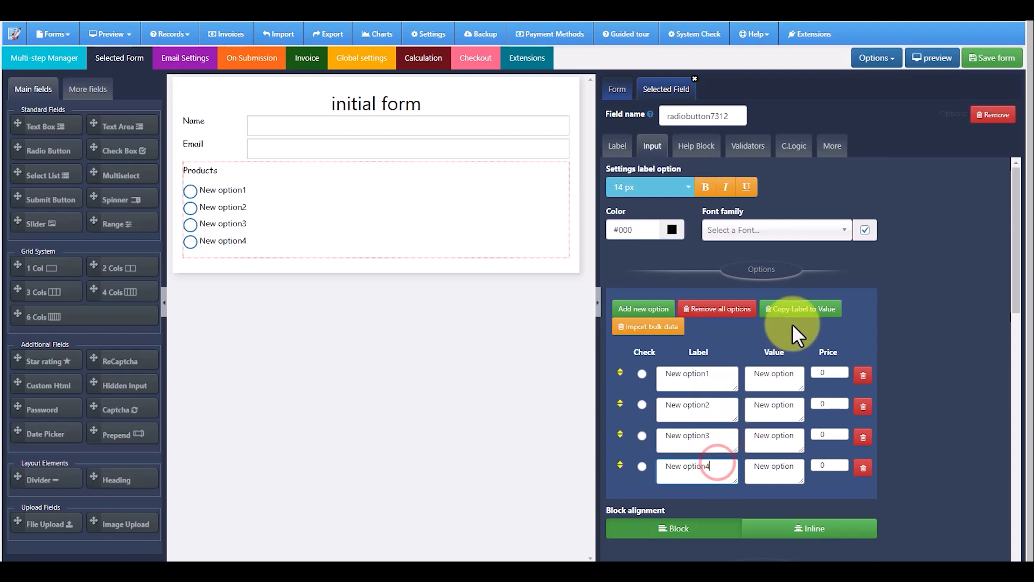
left_click(801, 309)
Remove the fourth Products option and set the prices of the remaining three to 23, 34 and 54.
left_click(832, 372)
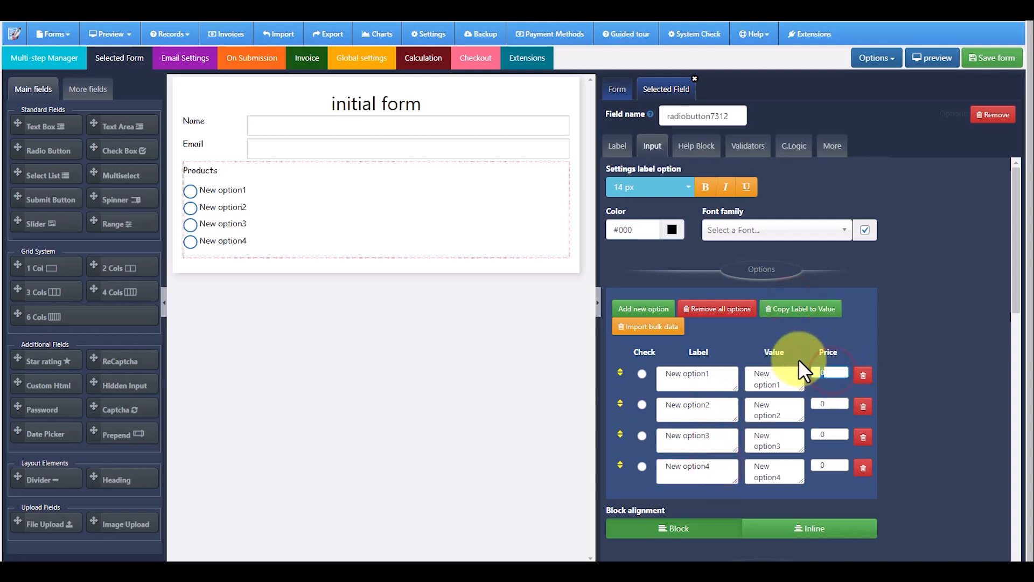
left_click(862, 467)
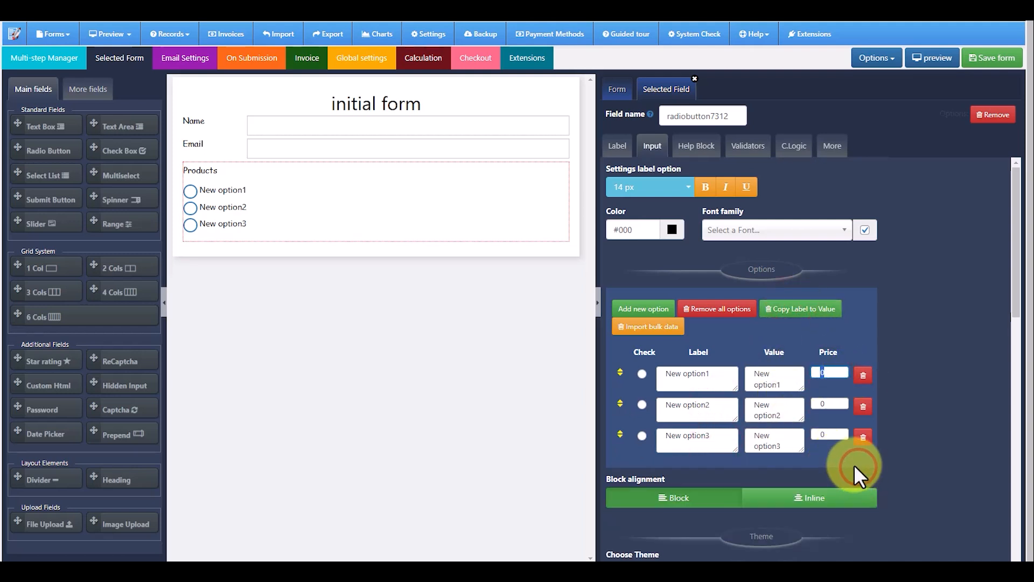
type("23")
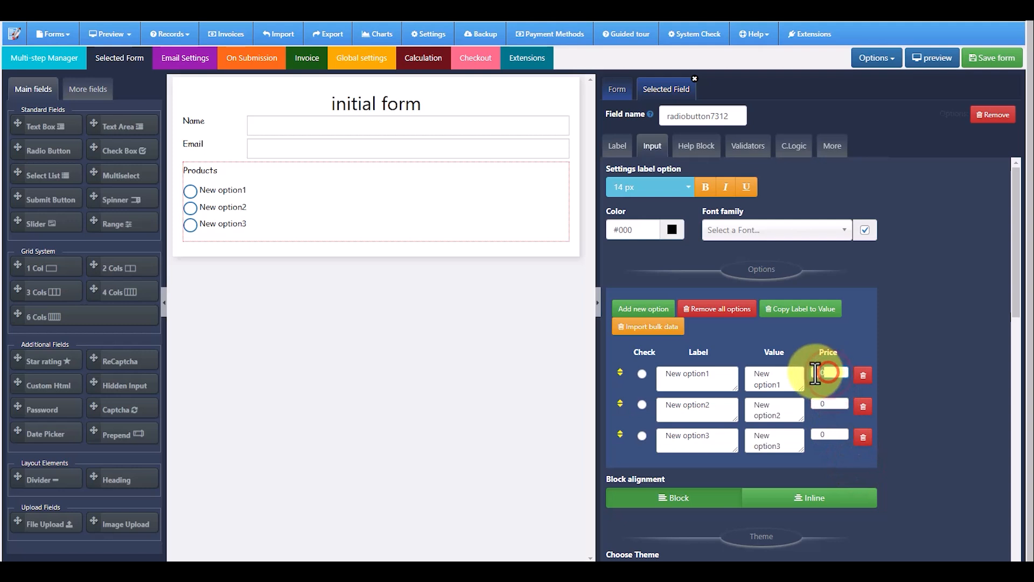
left_click(827, 401)
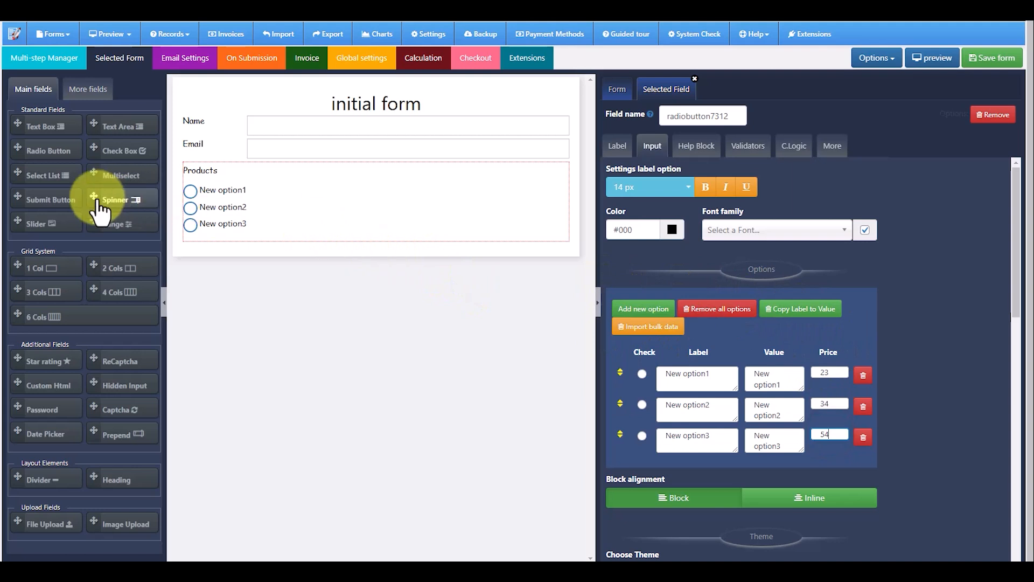
Insert a two-column grid below the Email field and move the Products field into its first column.
left_click_drag(94, 265, 263, 205)
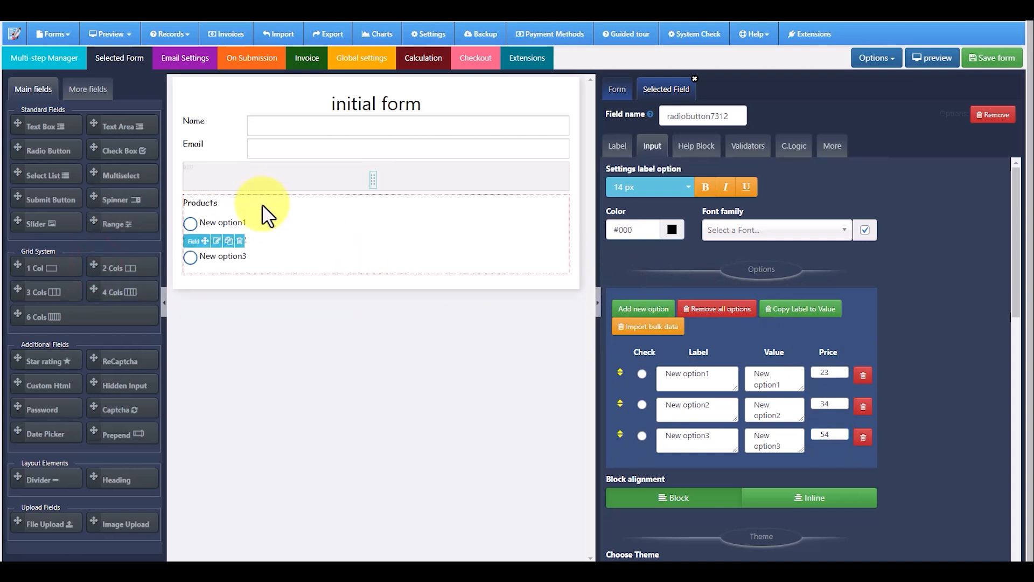
left_click_drag(215, 248, 229, 185)
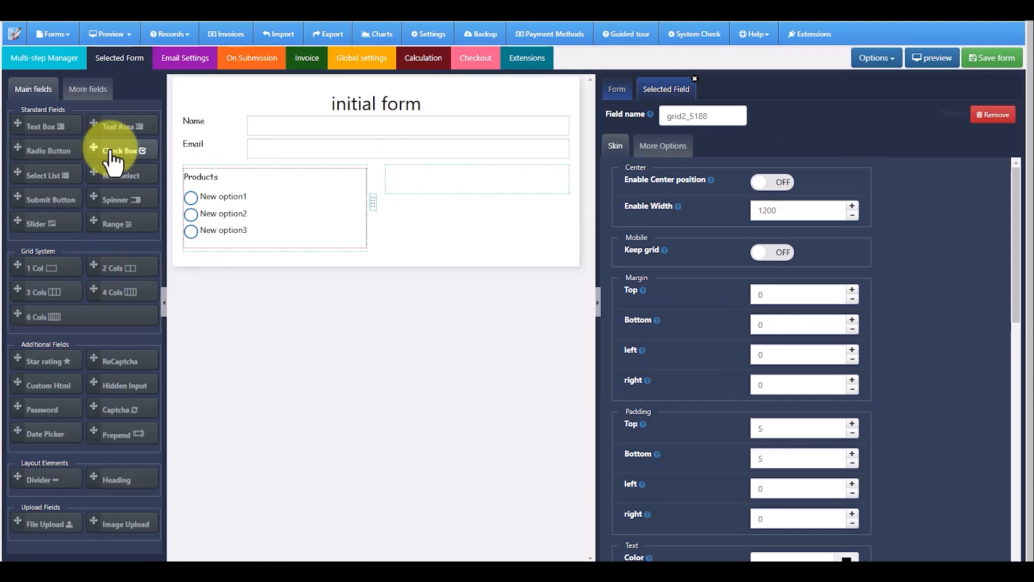
Add a check box field to the grid's empty second column and set its label text to Services.
left_click_drag(92, 147, 459, 177)
left_click_drag(423, 189, 416, 187)
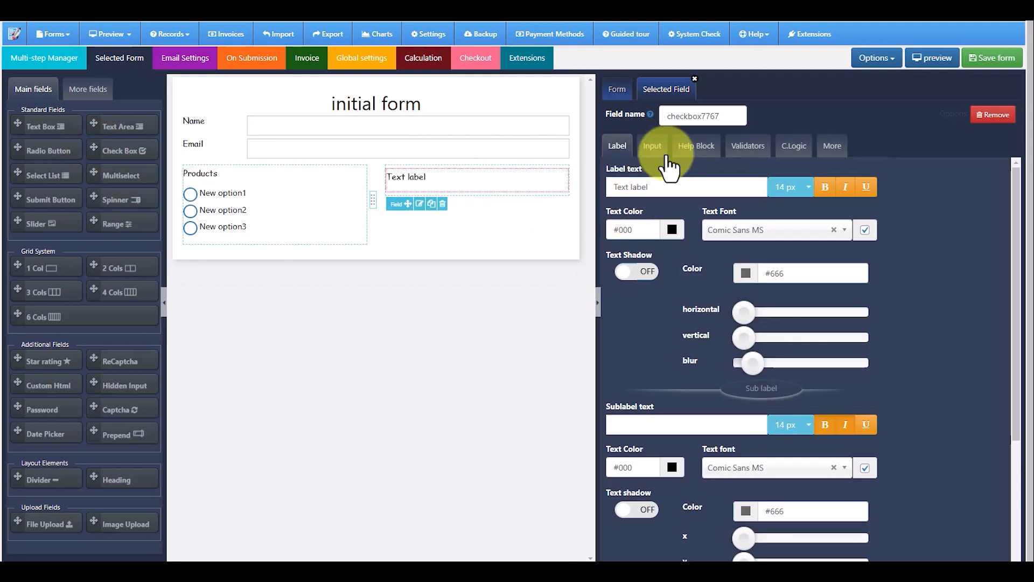
left_click_drag(657, 186, 605, 186)
type("Services")
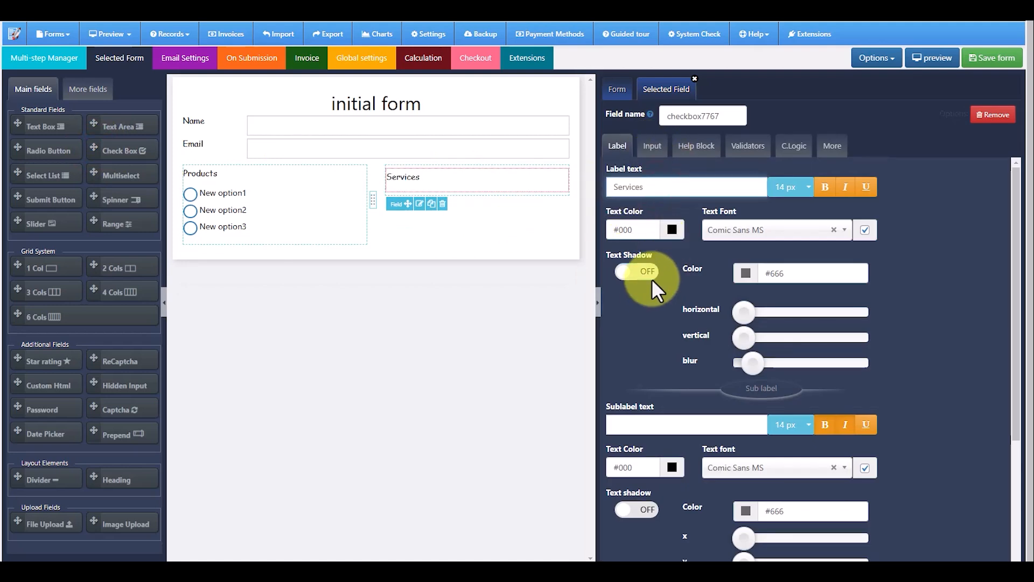
Add three options to the Services check box, label them New option1 to New option3, and copy the labels to their values.
left_click(651, 145)
left_click(636, 309)
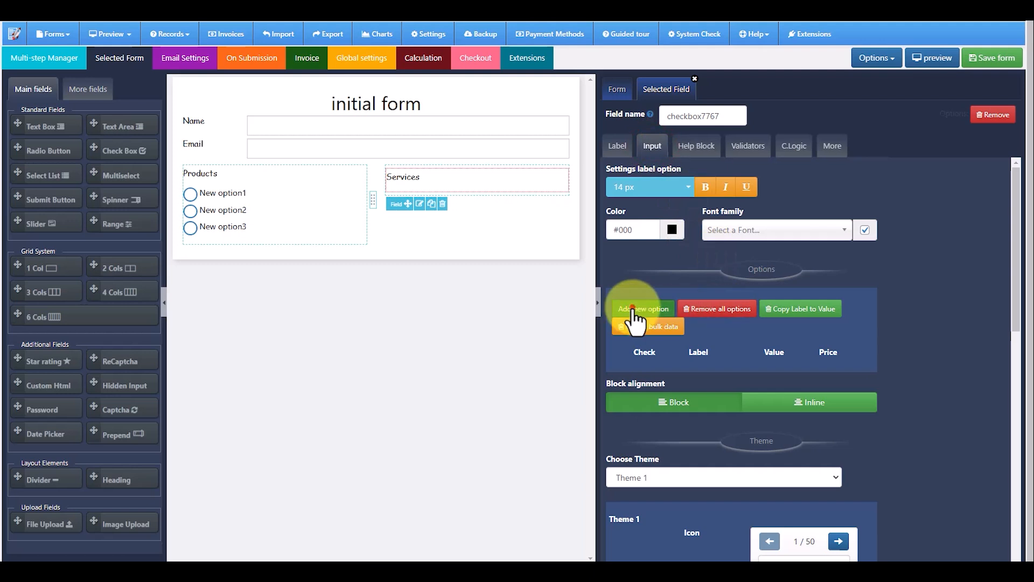
left_click(713, 384)
type("1")
left_click(716, 409)
type("2")
left_click(717, 439)
type("3")
left_click(808, 307)
Set the prices of the three Services options to 34, 54 and 544.
left_click(832, 371)
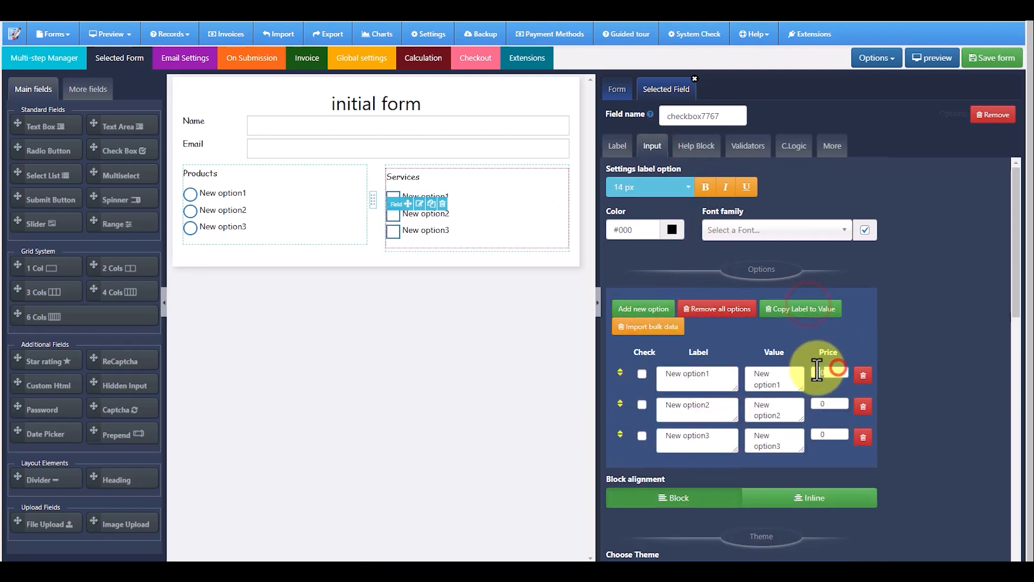
type("34")
left_click(826, 405)
left_click(838, 436)
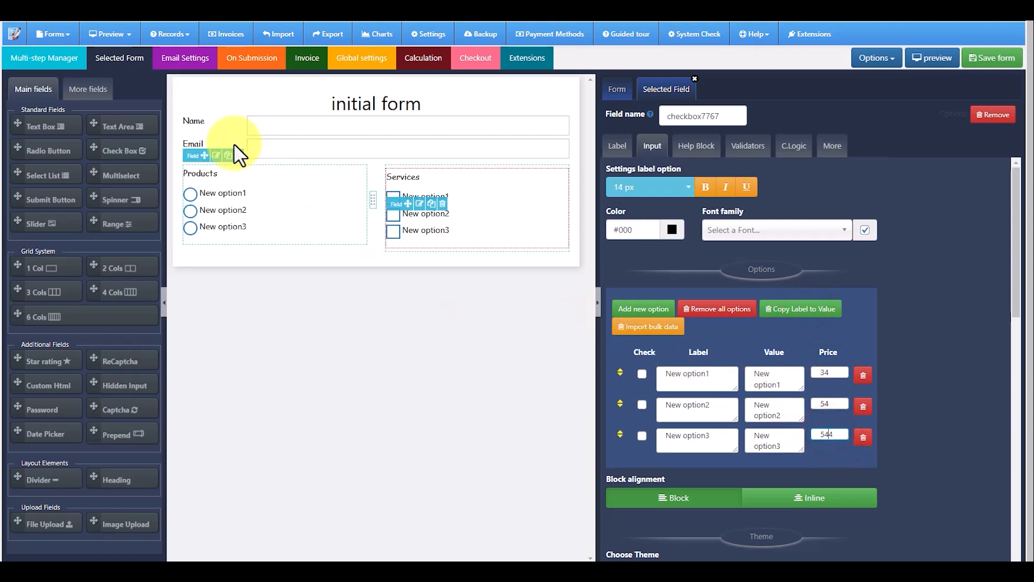
left_click(86, 96)
left_click_drag(17, 286, 367, 254)
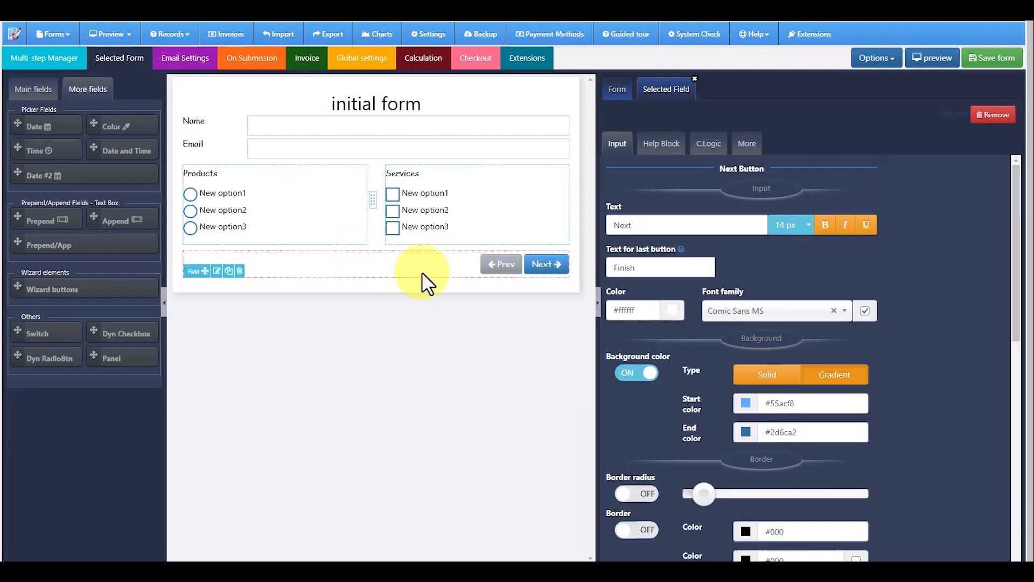
left_click(239, 271)
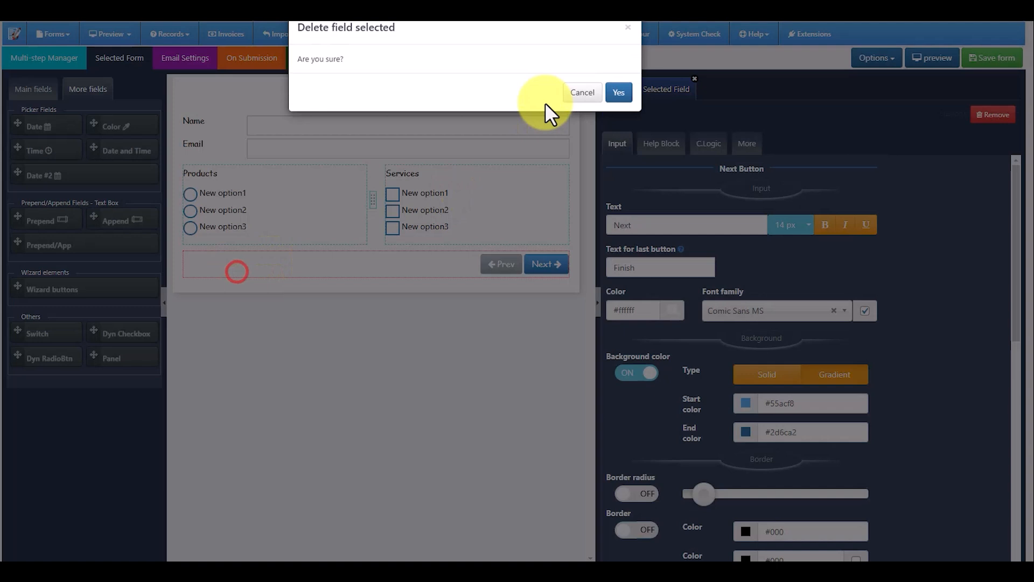
left_click(617, 103)
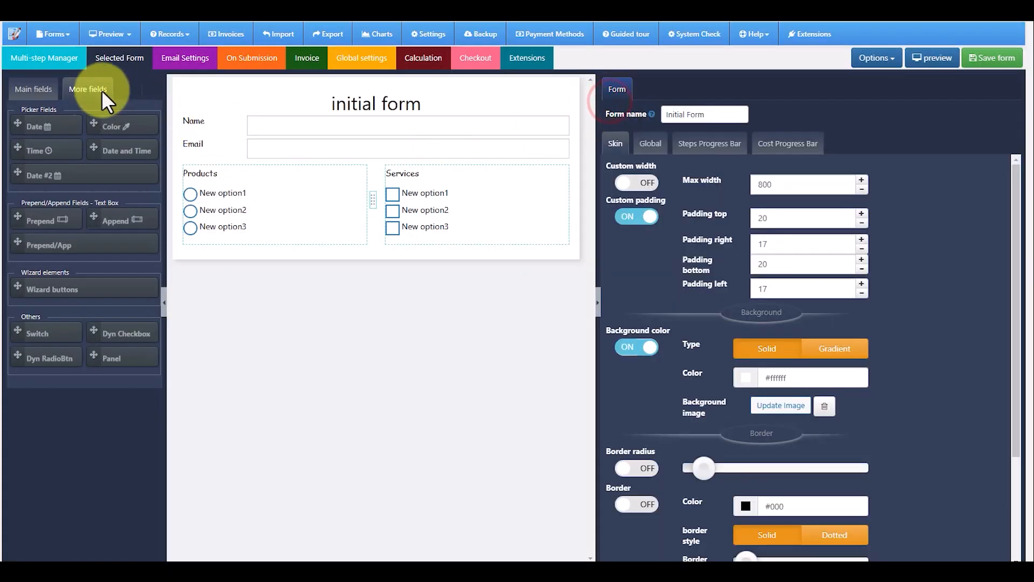
Add a submit button below the Products and Services columns and set its text to Next.
left_click(33, 89)
left_click_drag(18, 197, 463, 261)
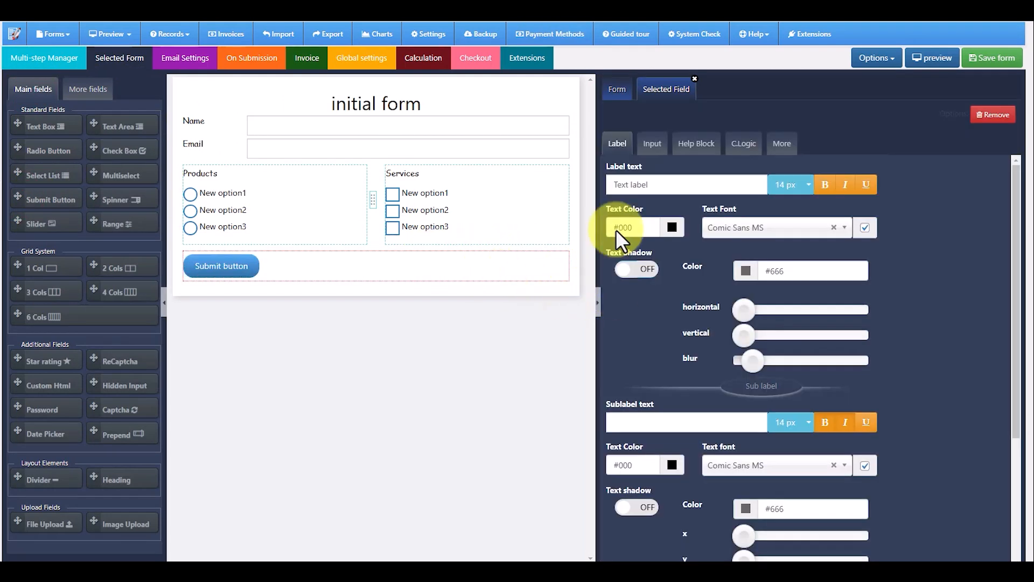
left_click(655, 185)
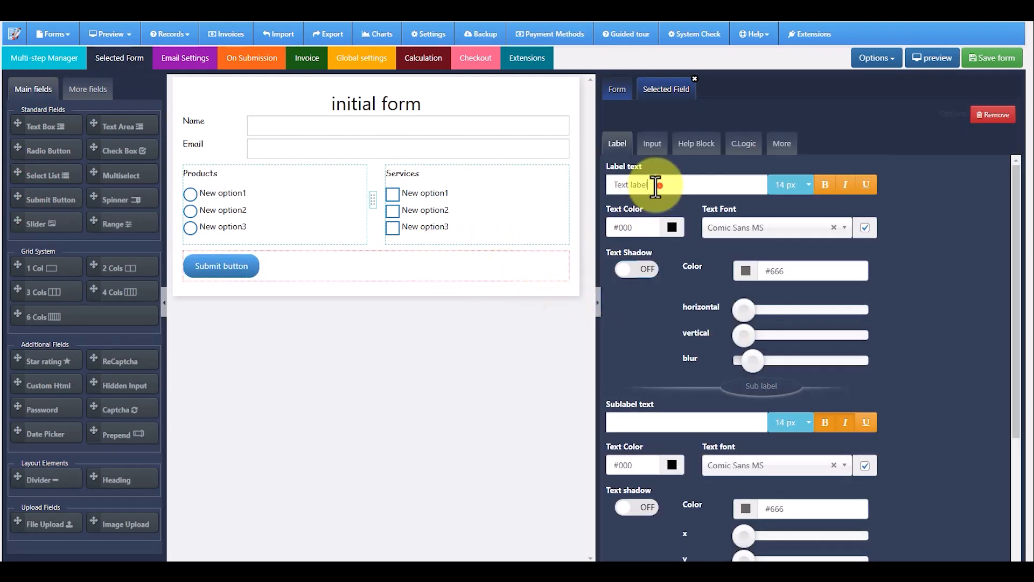
left_click(653, 144)
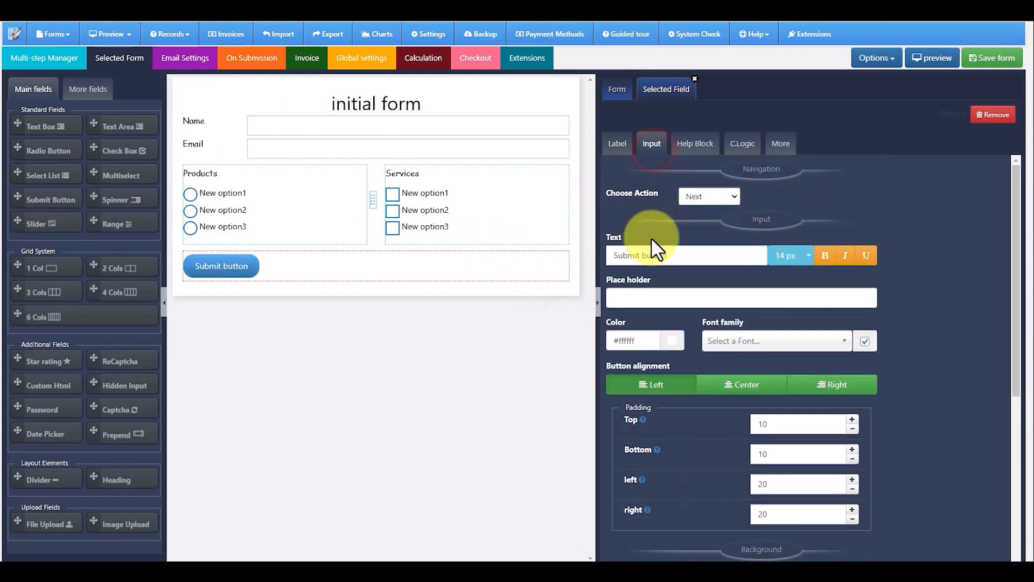
left_click_drag(677, 263, 593, 253)
key("BackSpace")
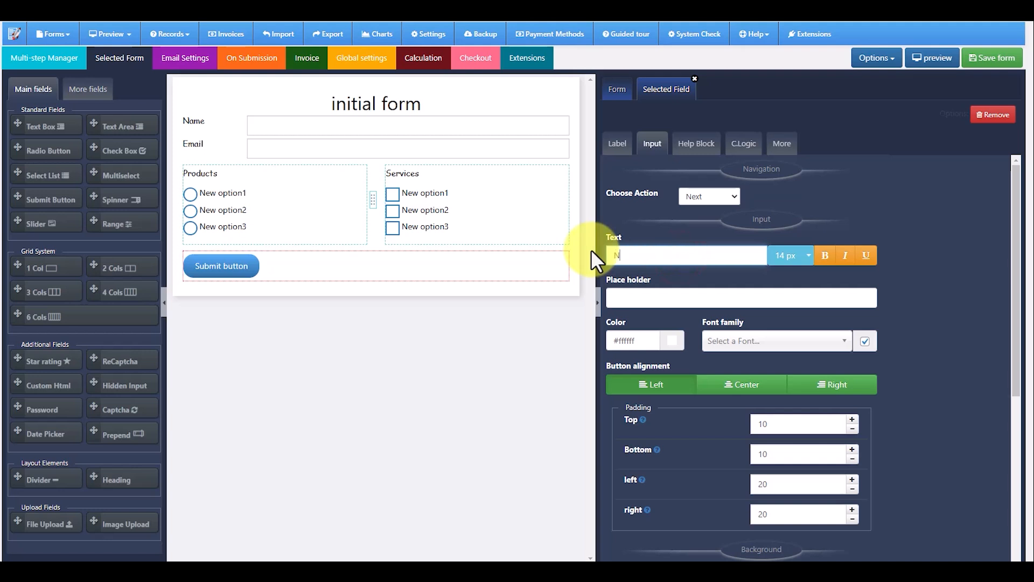
type("Next")
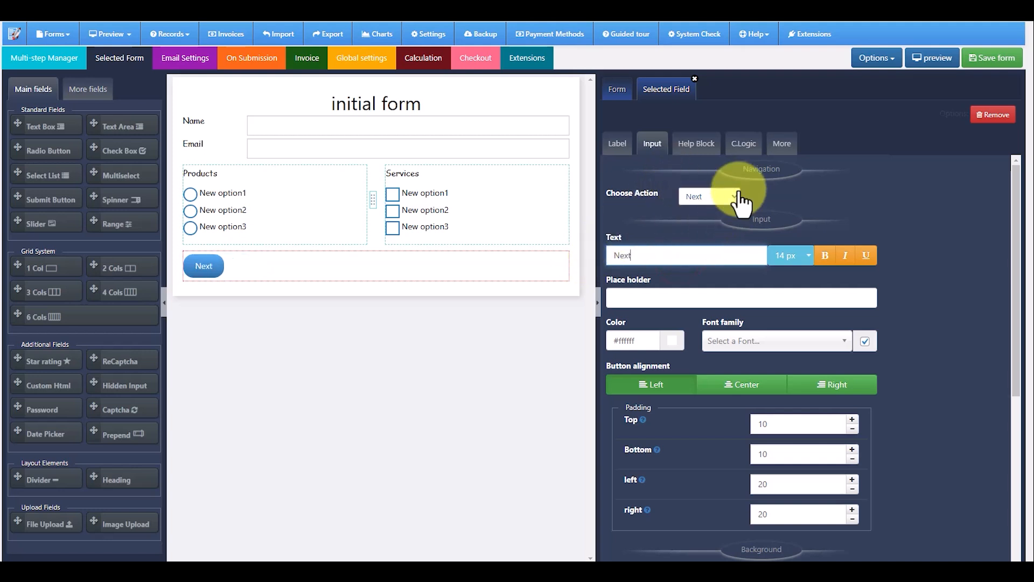
Set the Next button's action to Next and align the button to the right.
left_click(704, 203)
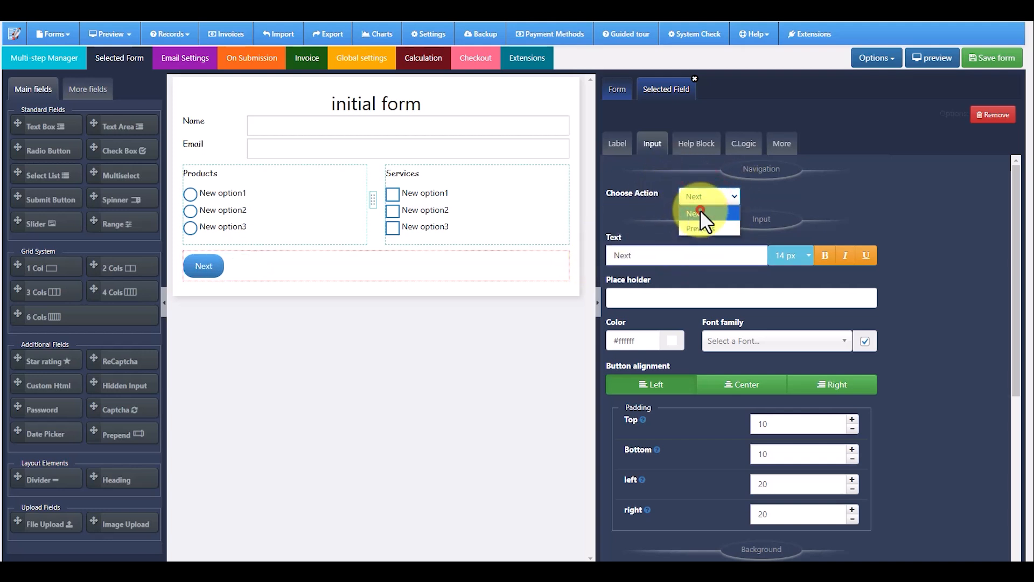
left_click(700, 210)
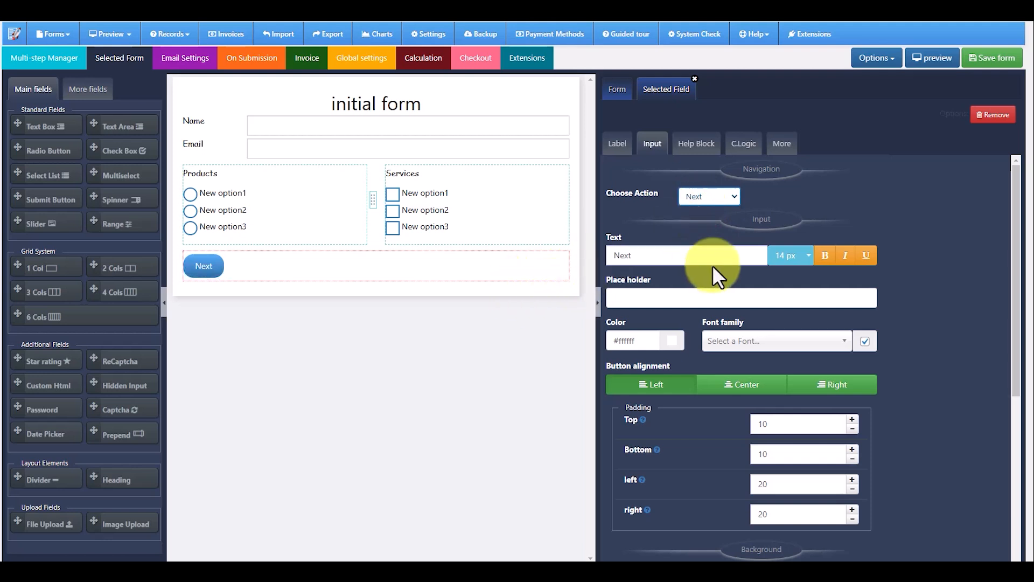
left_click(820, 384)
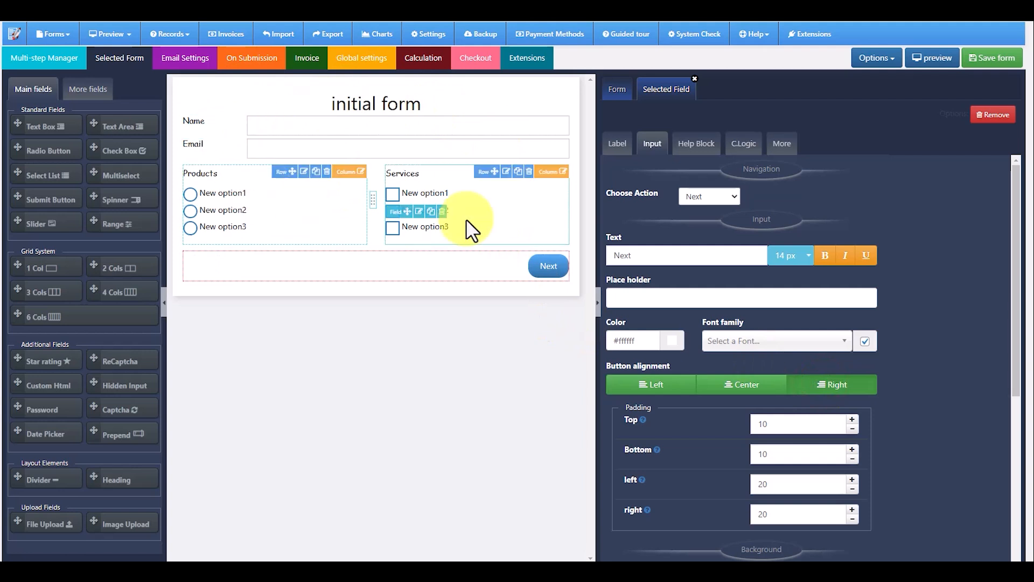
Switch the form's background to a gradient and set its start color to the light pink #ffbbbb.
left_click(617, 89)
left_click(812, 351)
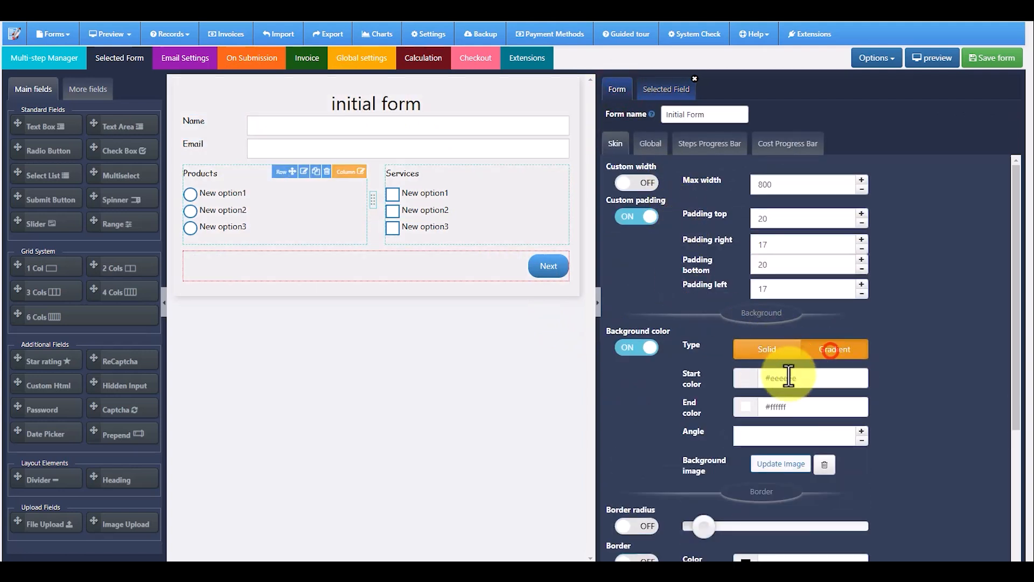
left_click(746, 378)
left_click(707, 411)
left_click_drag(707, 410, 687, 393)
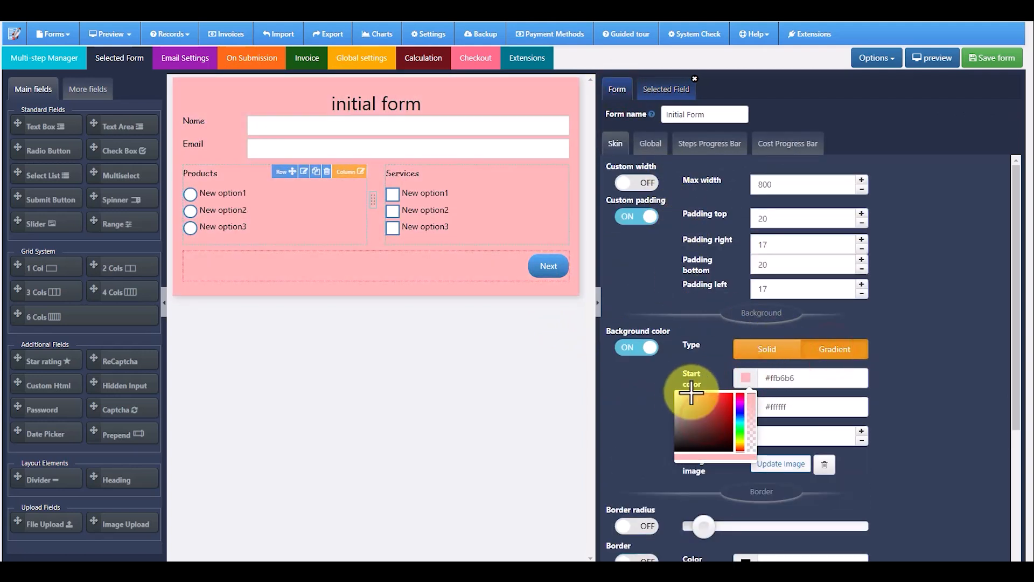
Set the background gradient's end color to the teal #3b8e88 and its angle to 123.
left_click(779, 408)
left_click(746, 408)
mouse_move(724, 446)
left_mouse_down()
mouse_move(735, 458)
mouse_move(711, 433)
mouse_move(709, 447)
left_mouse_up()
left_click(739, 442)
left_click(796, 437)
left_click(764, 436)
type("123")
left_click(893, 386)
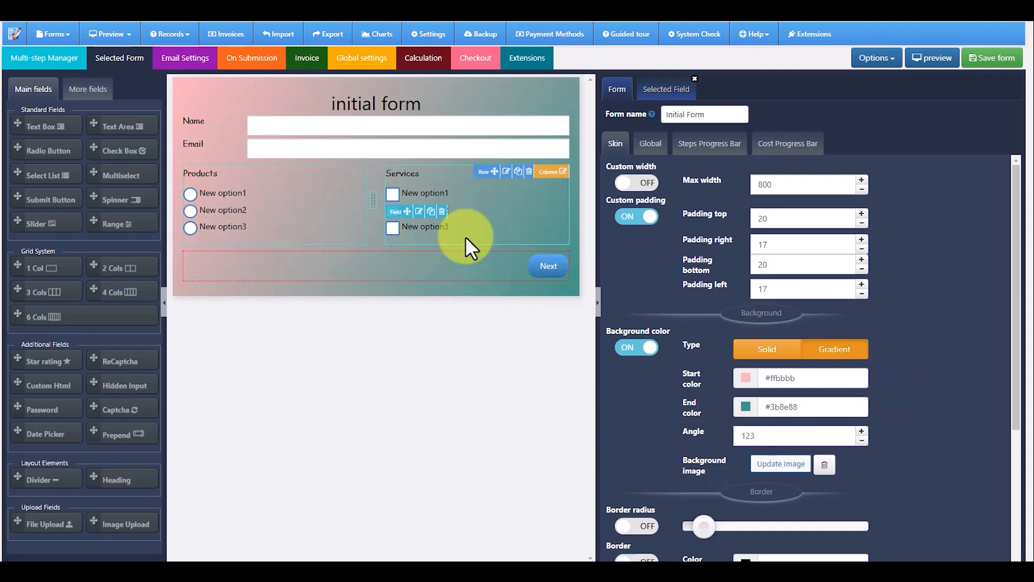
Enable the cost progress bar for the form.
left_click(790, 145)
left_click(701, 171)
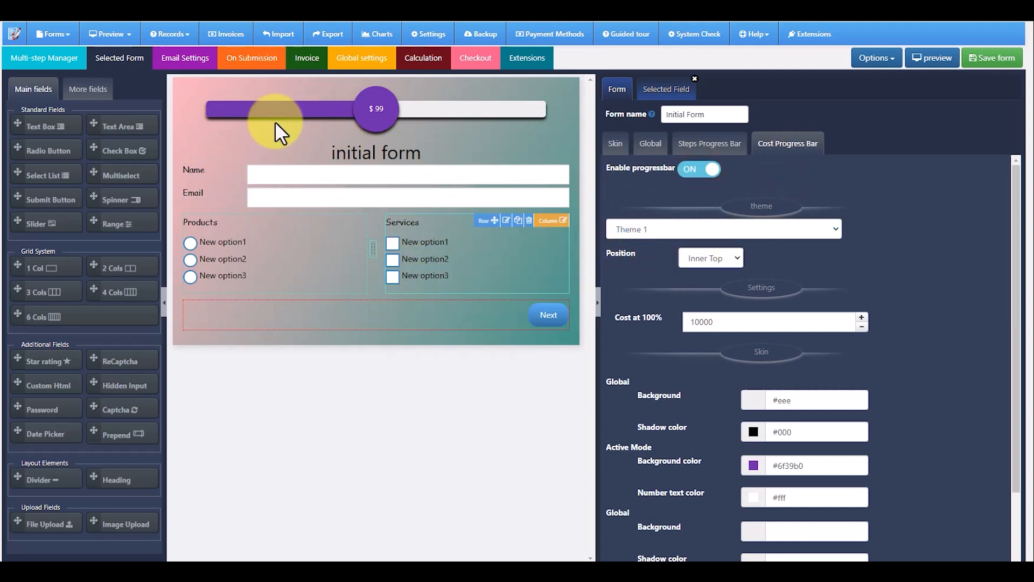
Open the Initial Form from the multi-step manager and add a select list below its Email field.
left_click(66, 66)
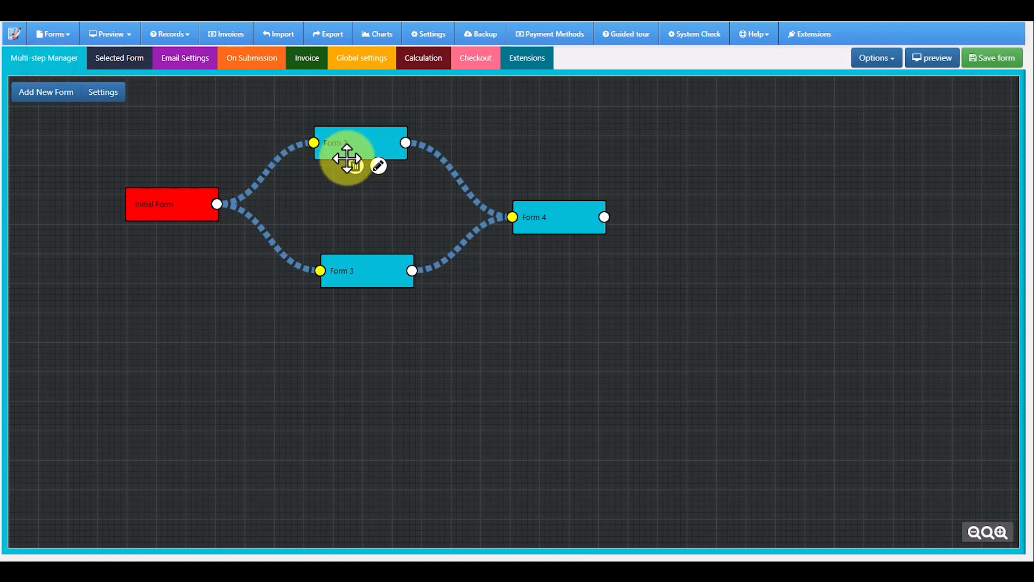
left_click(190, 228)
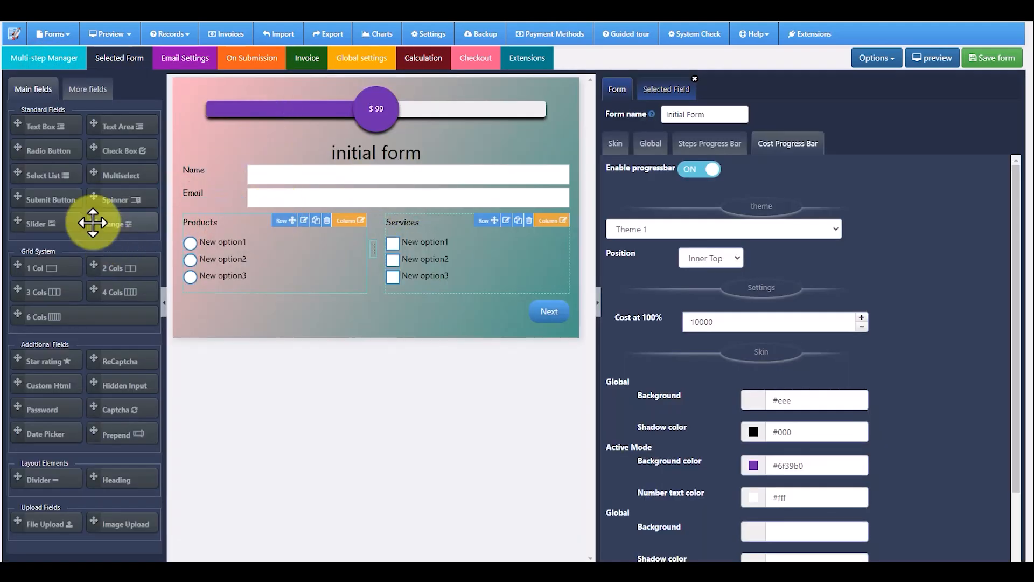
left_click_drag(19, 171, 240, 213)
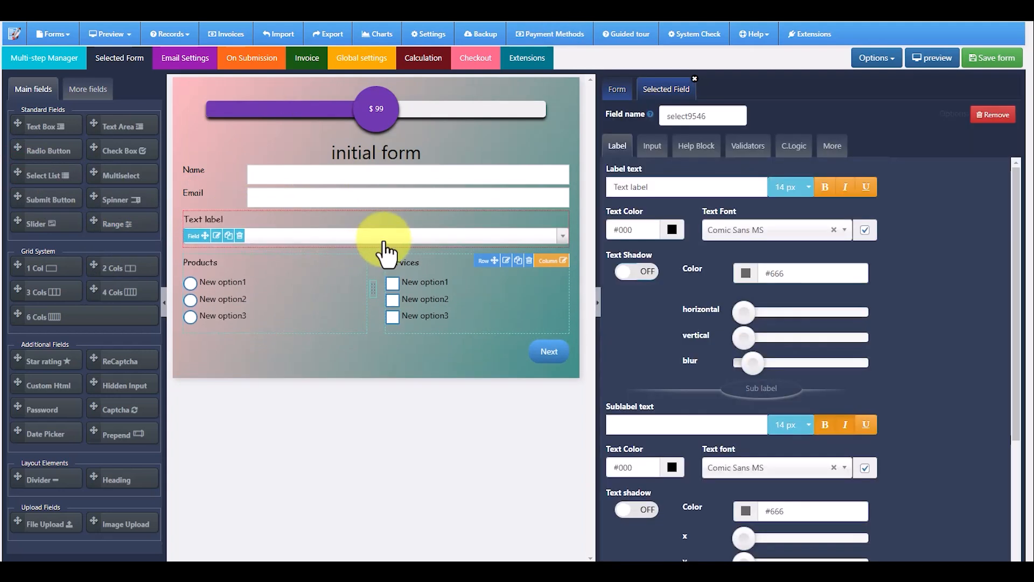
Set both the label text and the field name of the new select list to Type.
left_click(217, 236)
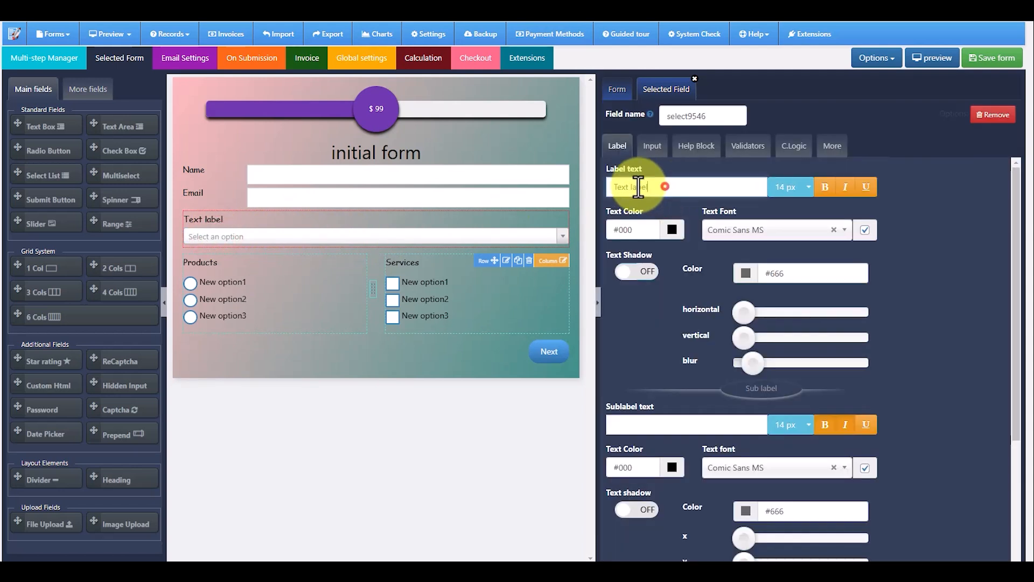
left_click_drag(657, 186, 603, 186)
type("Type")
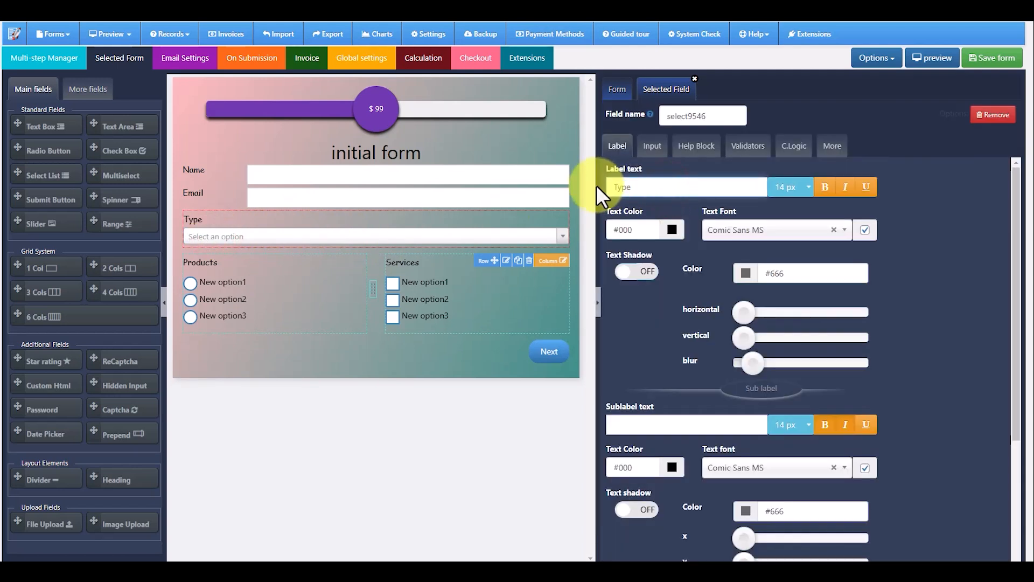
left_click_drag(722, 117, 635, 112)
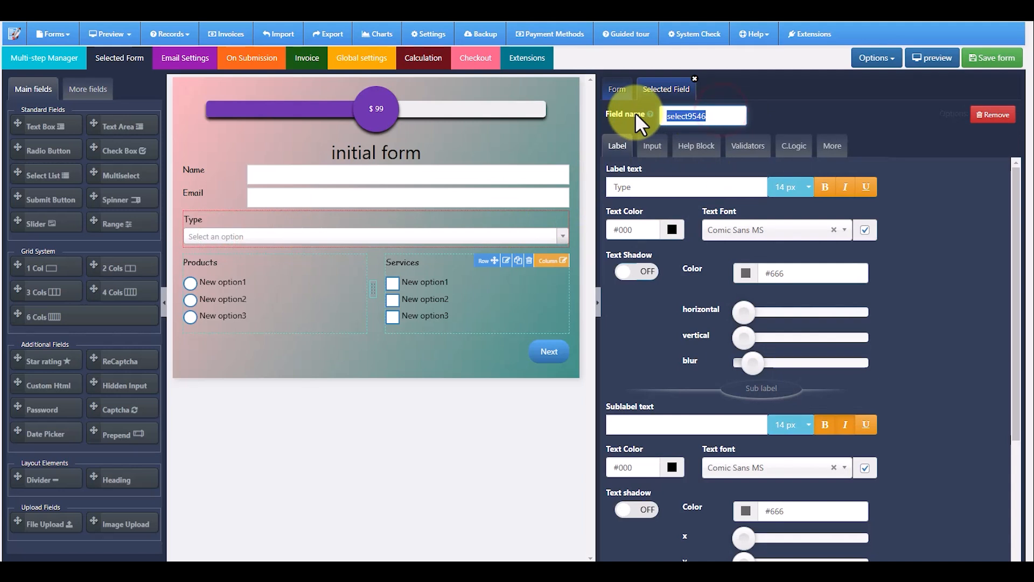
type("Type")
Give the Type select list two options labelled Student and Teacher, and copy the labels to their values.
left_click(652, 146)
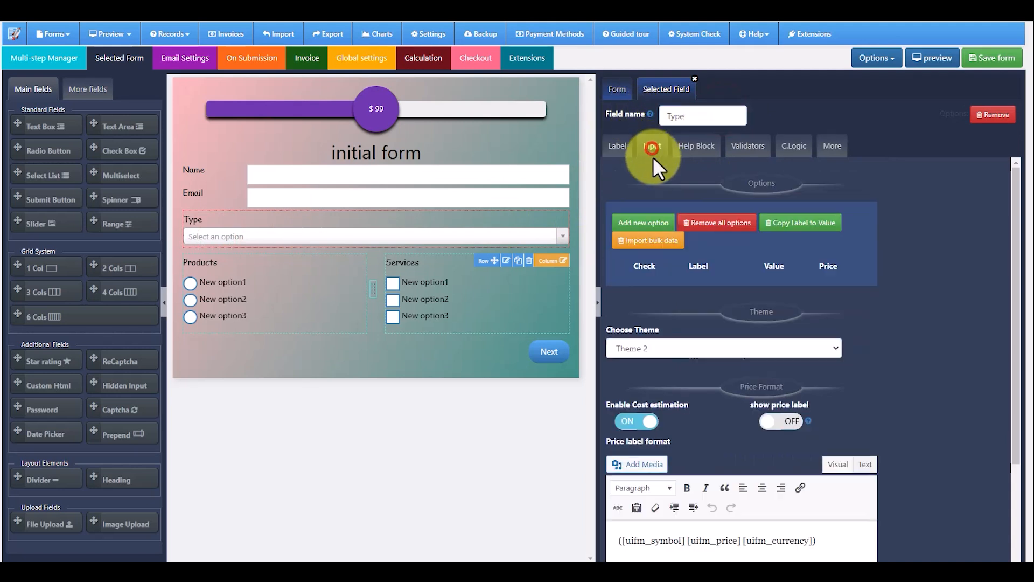
left_click(656, 222)
left_click(656, 223)
left_click_drag(706, 286, 666, 286)
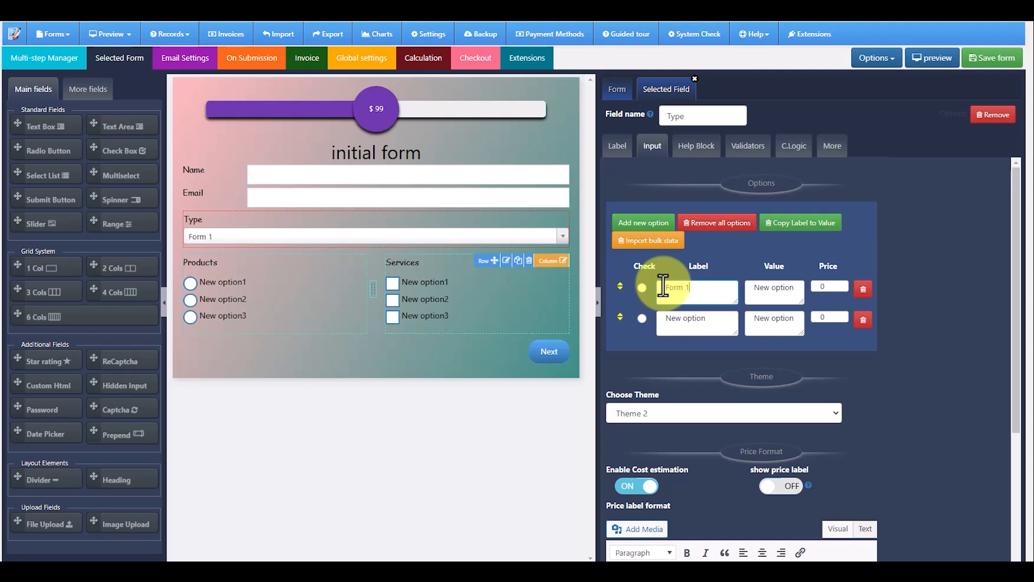
left_click_drag(712, 323, 639, 324)
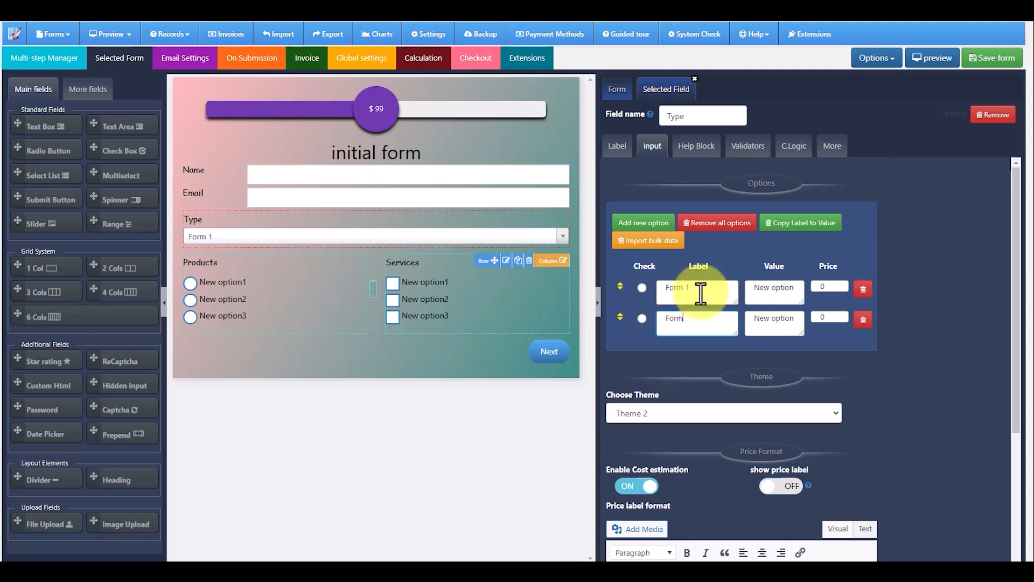
left_click_drag(700, 291, 661, 293)
type("Student")
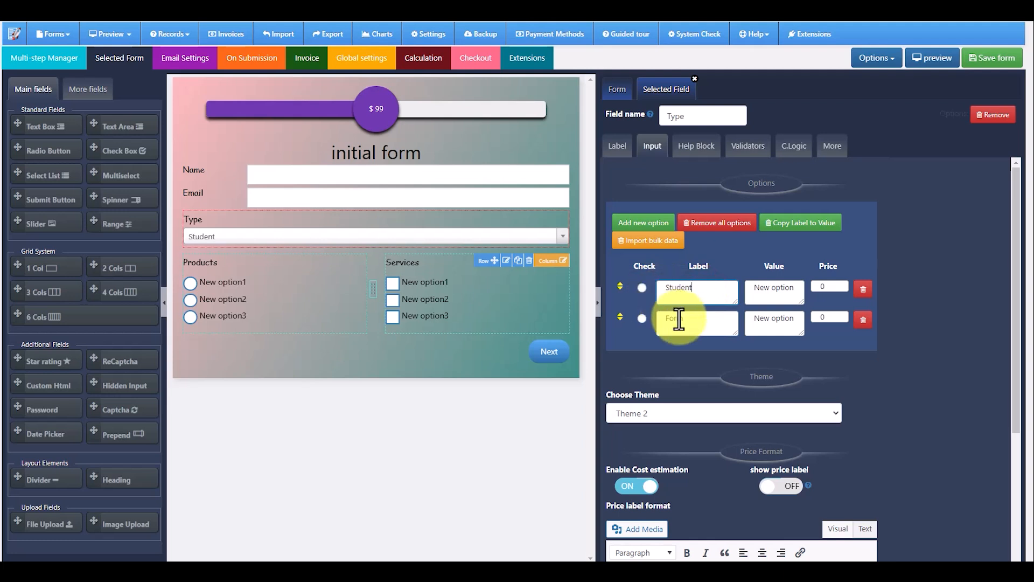
left_click_drag(703, 320, 641, 326)
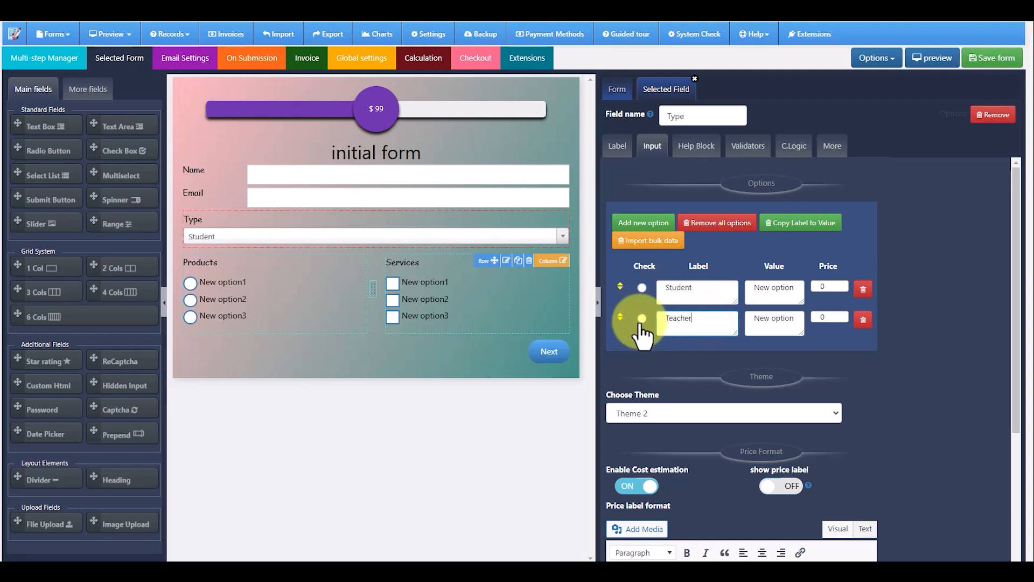
left_click(799, 221)
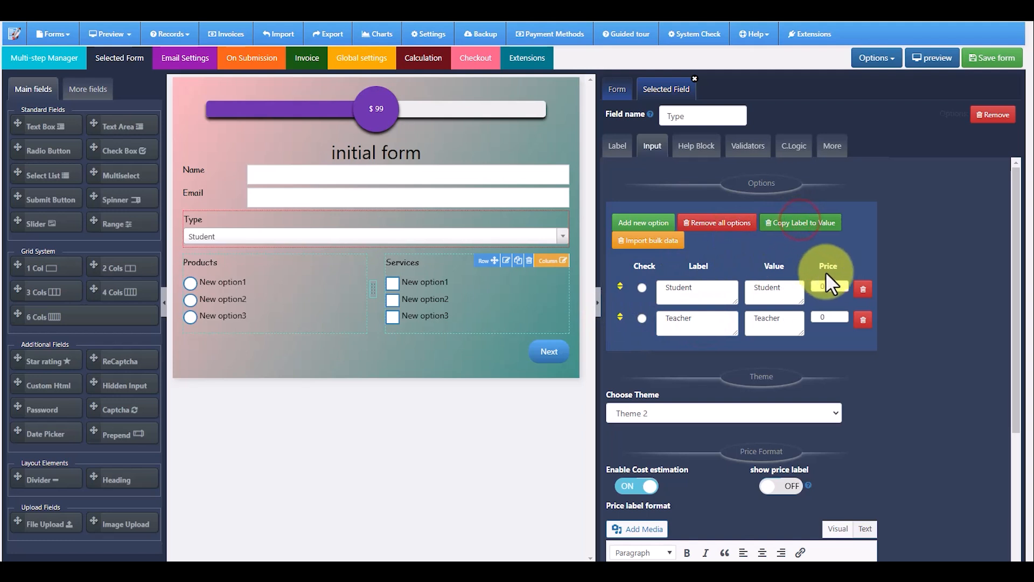
Turn off cost estimation for the Type select list.
scroll(825, 272, "down", 3)
scroll(823, 271, "up", 3)
scroll(821, 264, "down", 1)
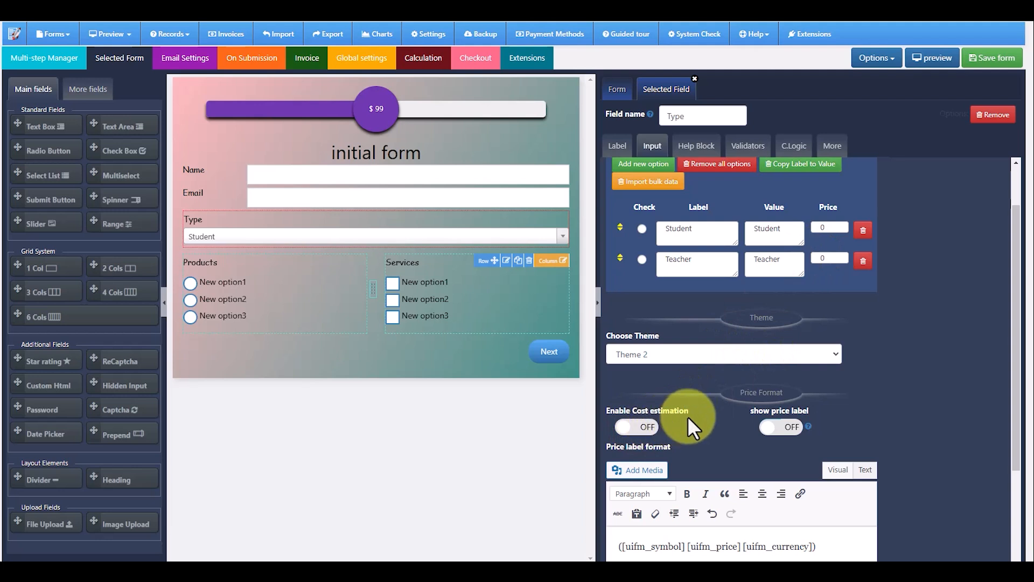
left_click(434, 282)
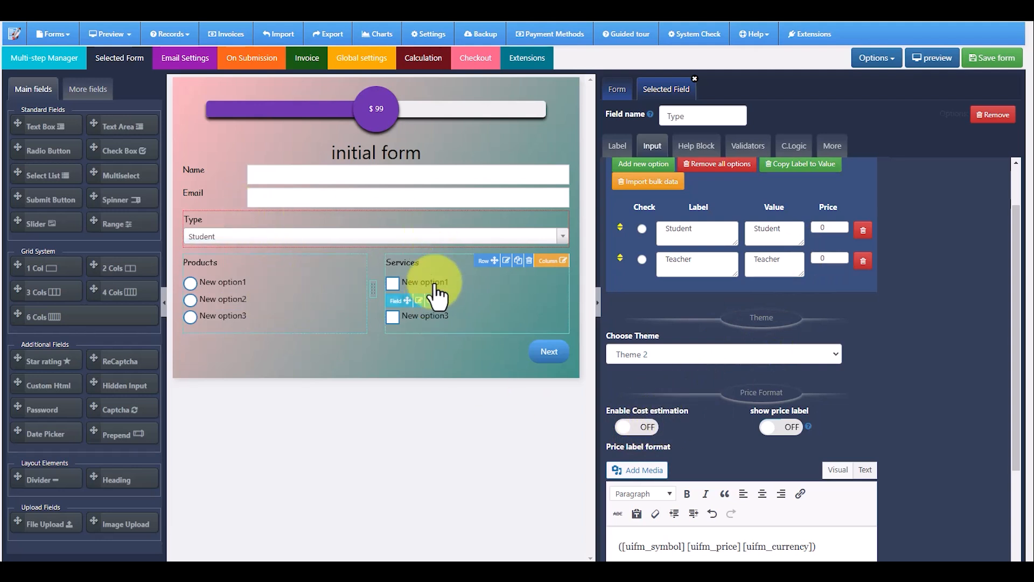
Open Form 2 from the multi-step manager and rename the form Student.
left_click(45, 58)
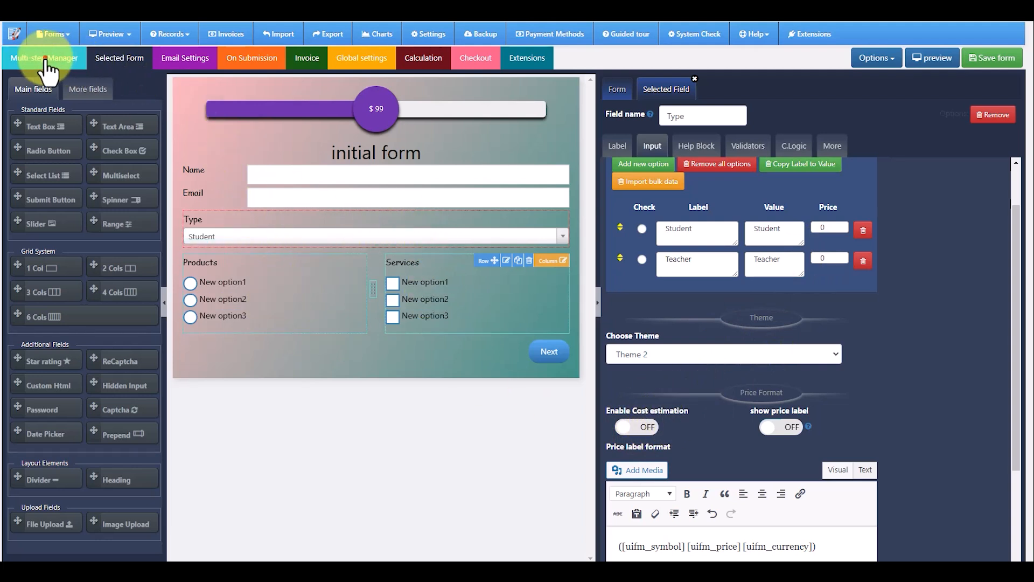
left_click(348, 139)
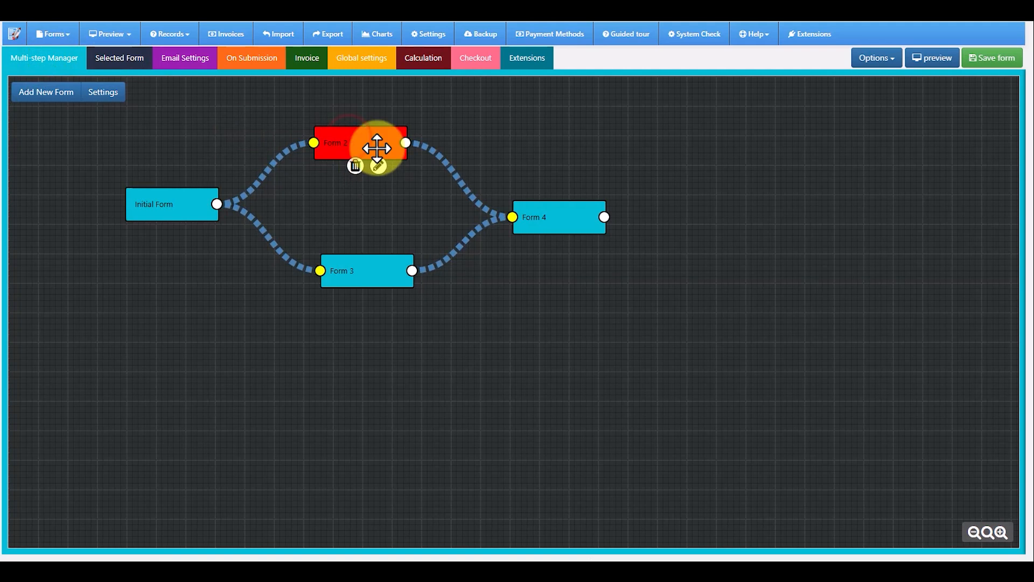
left_click(378, 166)
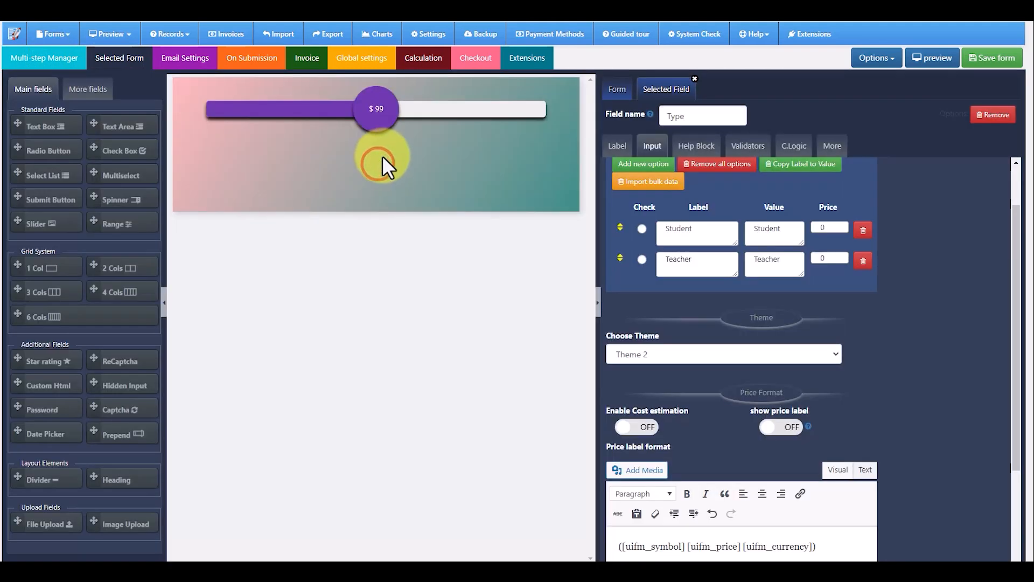
left_click(617, 93)
left_click(659, 109)
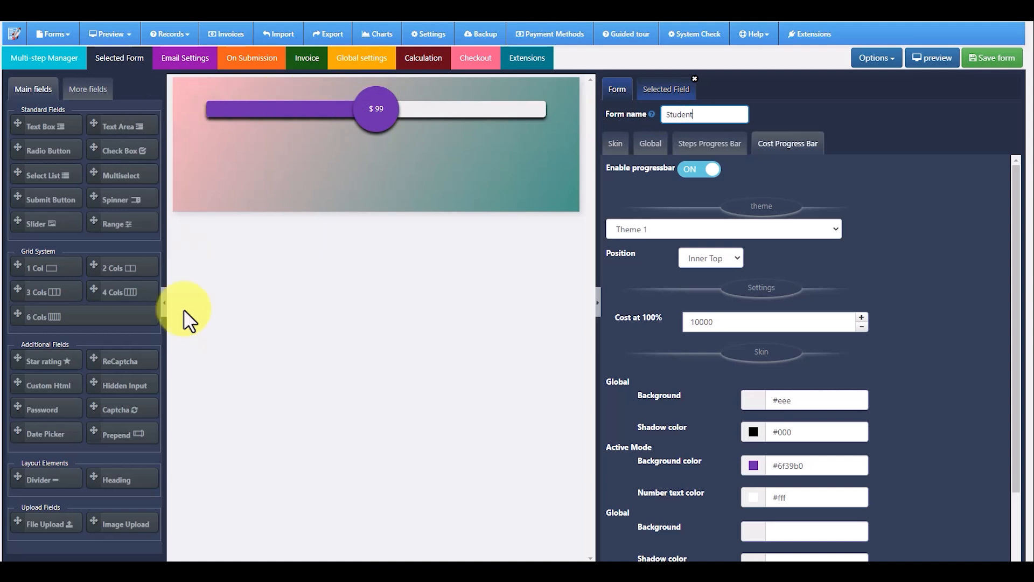
Add a heading to the Student form, set its text to Student and align it to the center.
left_click(119, 480)
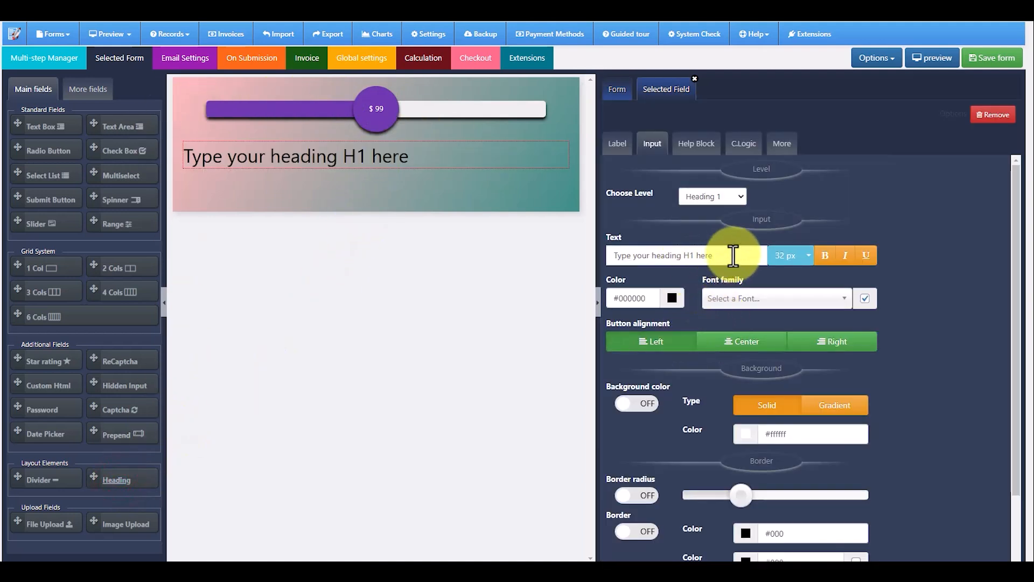
left_click_drag(734, 255, 616, 257)
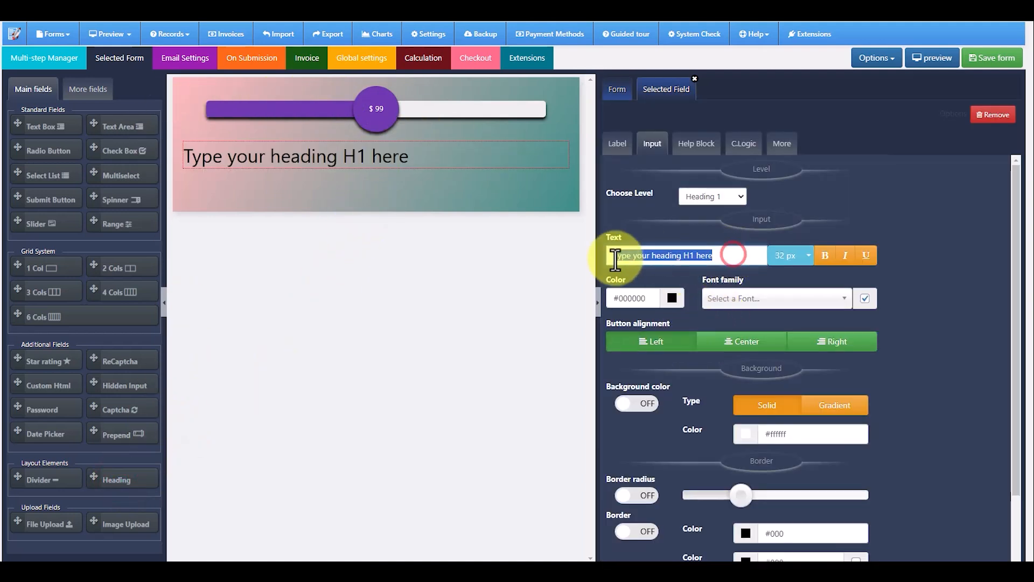
type("Student")
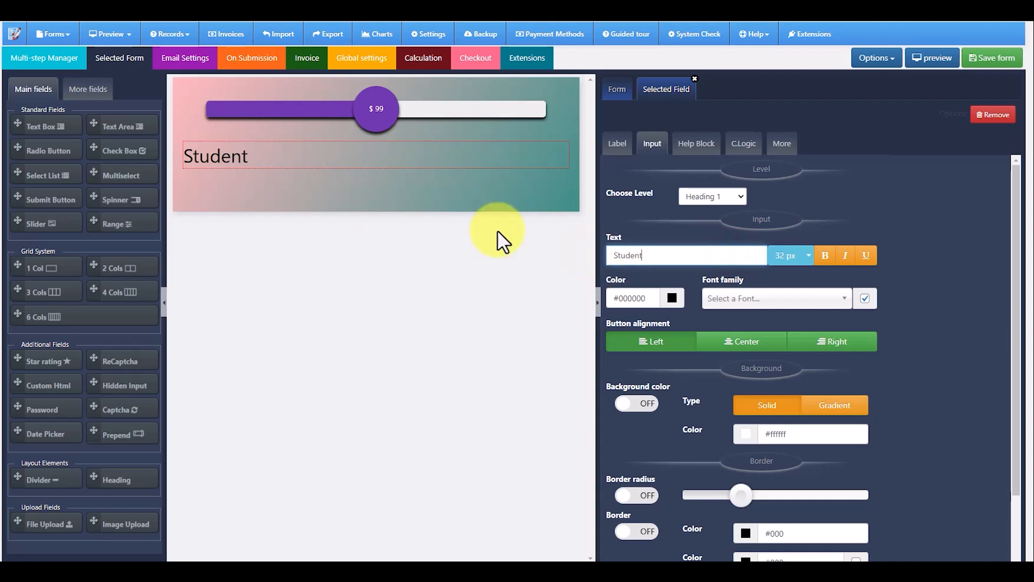
left_click(744, 341)
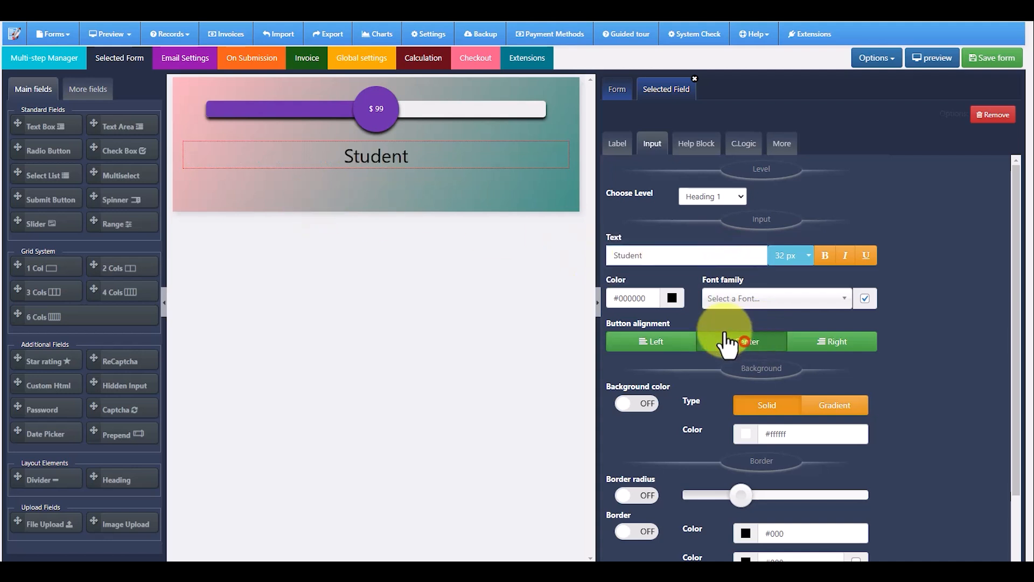
Add a text area below the Student heading and wizard buttons beneath it.
left_click(116, 125)
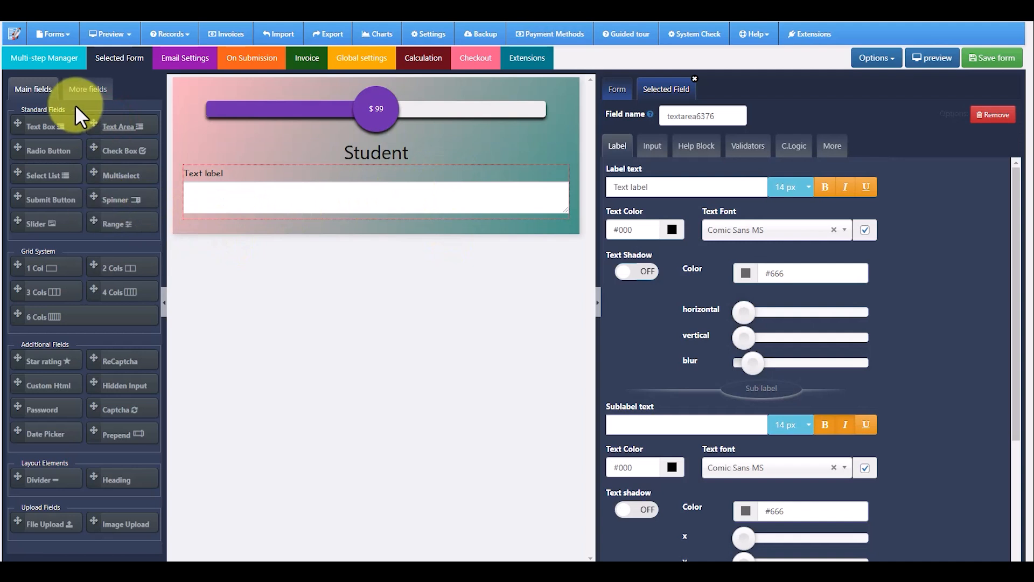
left_click(86, 90)
left_click_drag(19, 286, 277, 231)
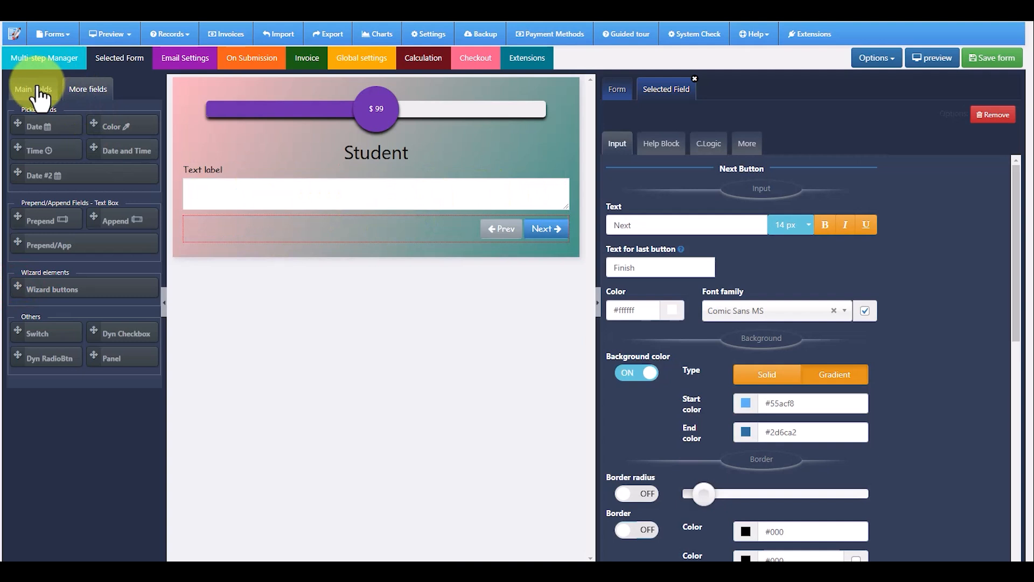
Open Form 3 from the multi-step manager and rename the form Teacher.
left_click(44, 59)
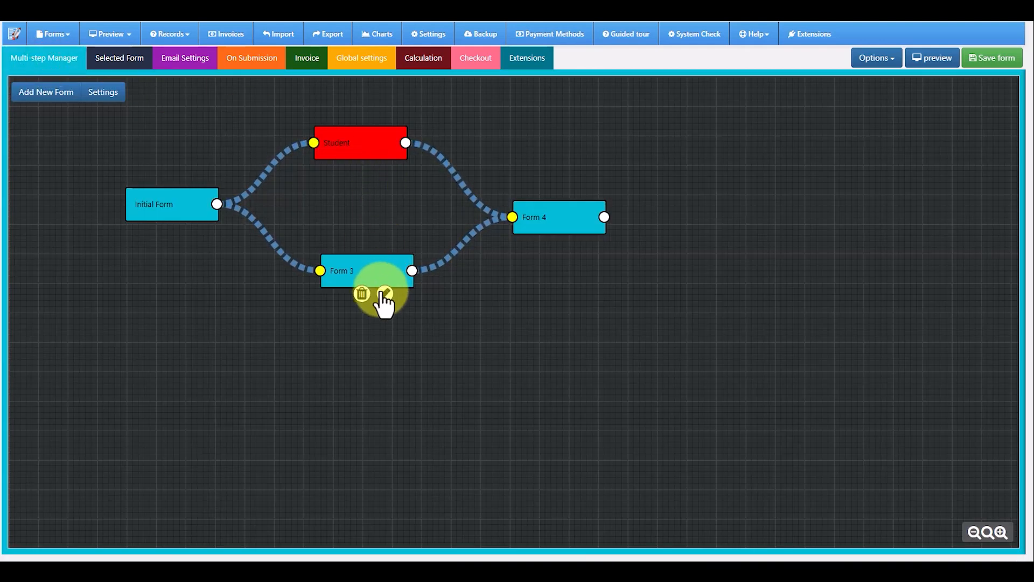
left_click(382, 295)
left_click_drag(707, 115, 664, 115)
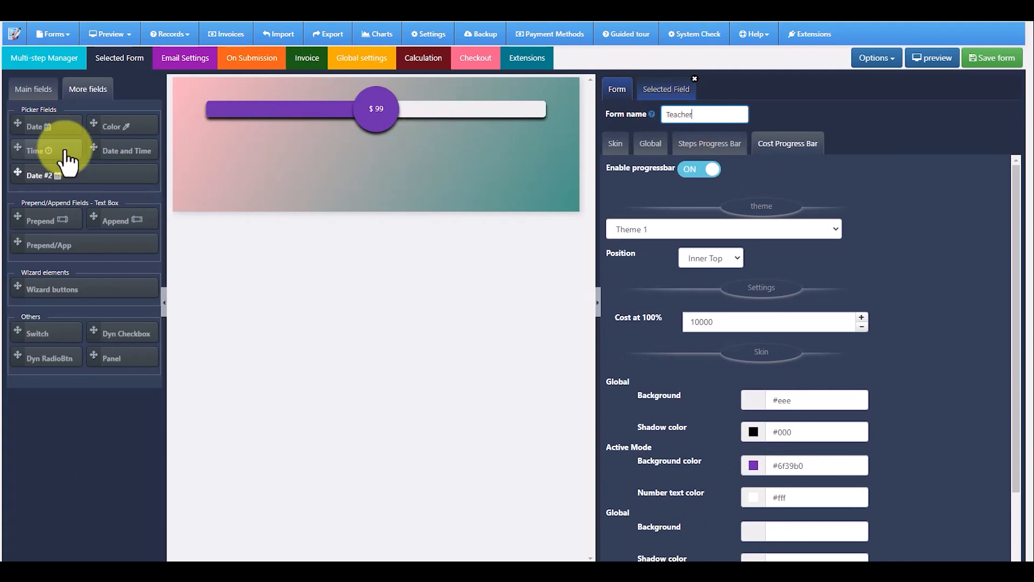
Add a slider to the Teacher form, with a text area above it and wizard buttons below it.
left_click(33, 89)
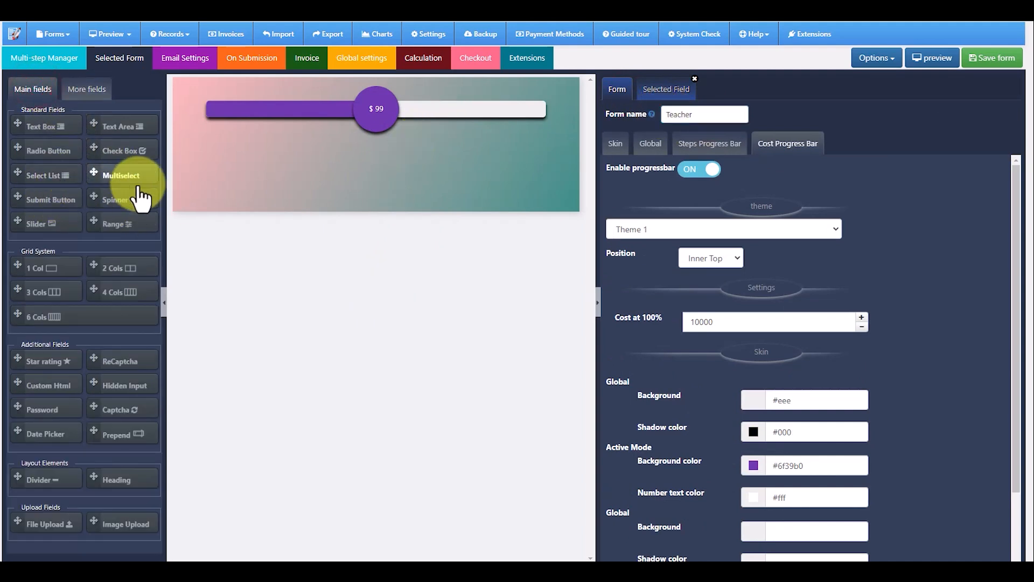
left_click_drag(16, 220, 272, 169)
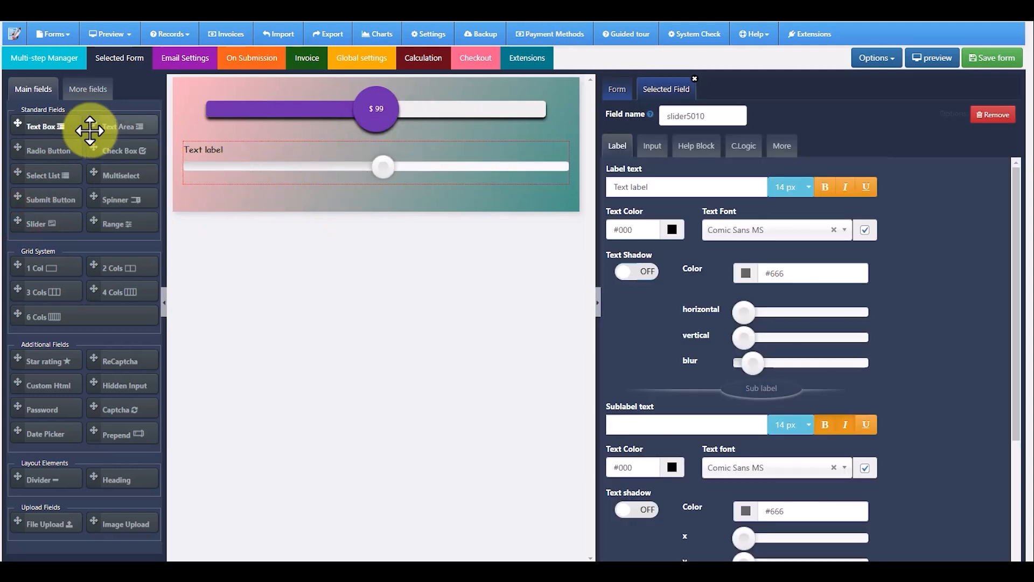
left_click_drag(90, 128, 257, 148)
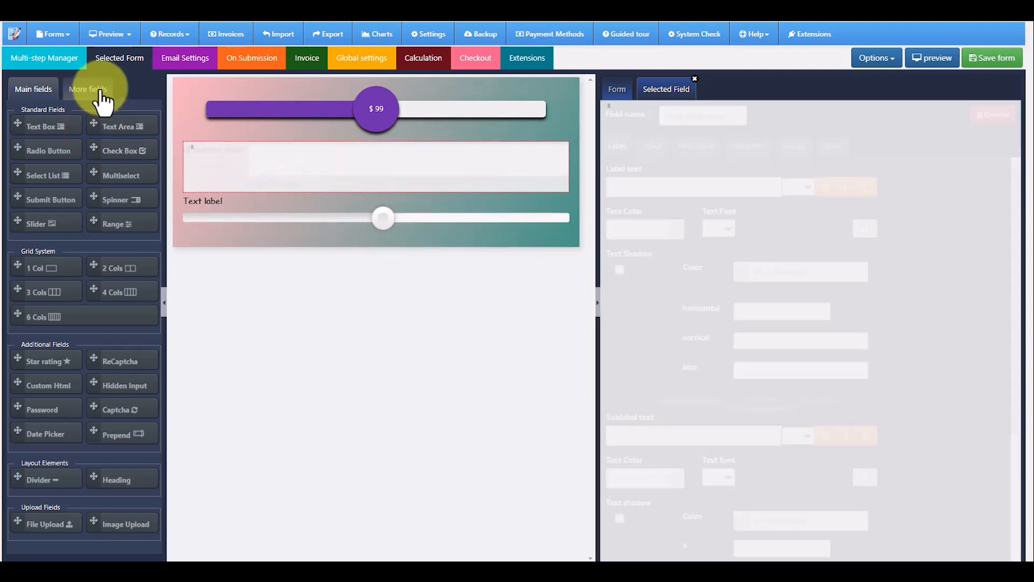
left_click(101, 97)
left_click_drag(29, 284, 291, 230)
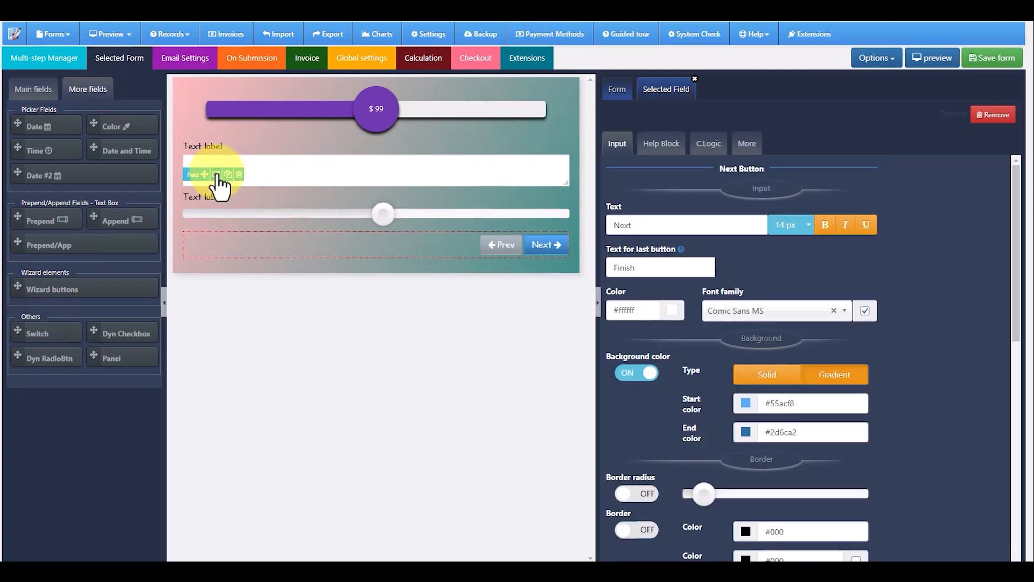
Set the label text of the Teacher form's text area to Comments.
left_click(217, 174)
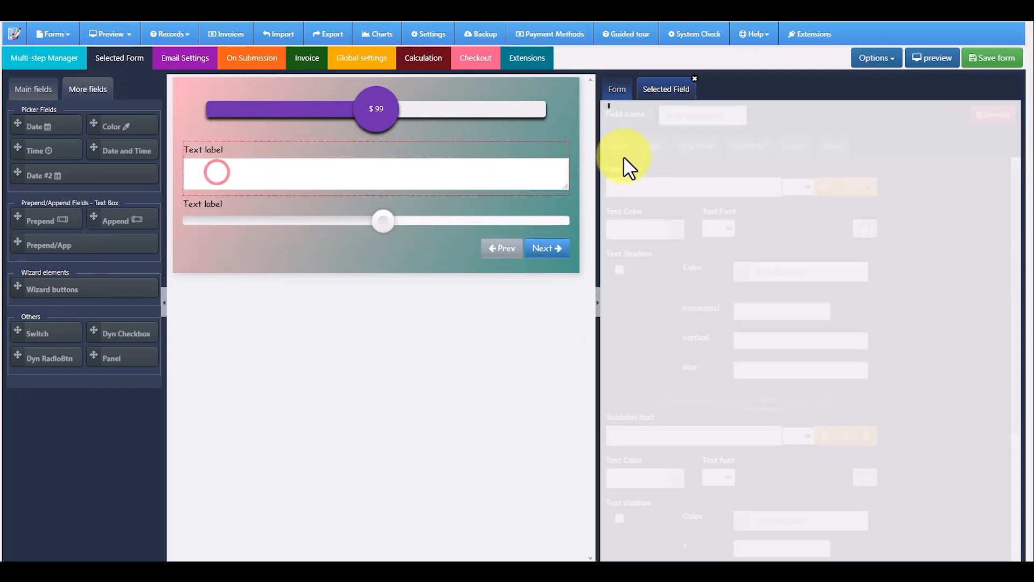
double_click(706, 115)
left_click_drag(657, 186, 613, 186)
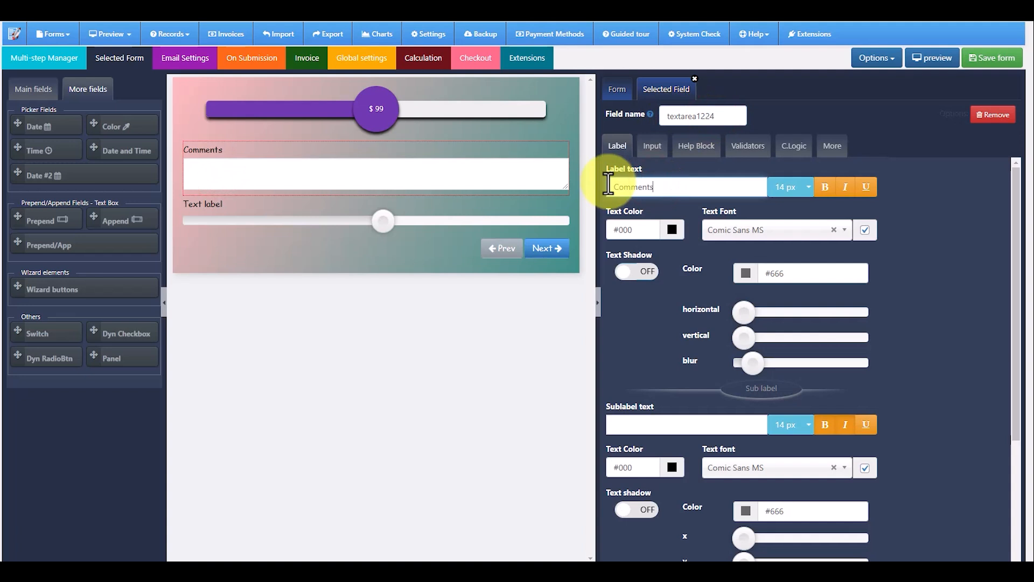
Open Form 4 from the multi-step manager and add a center-aligned heading reading Address.
left_click(50, 56)
mouse_move(554, 216)
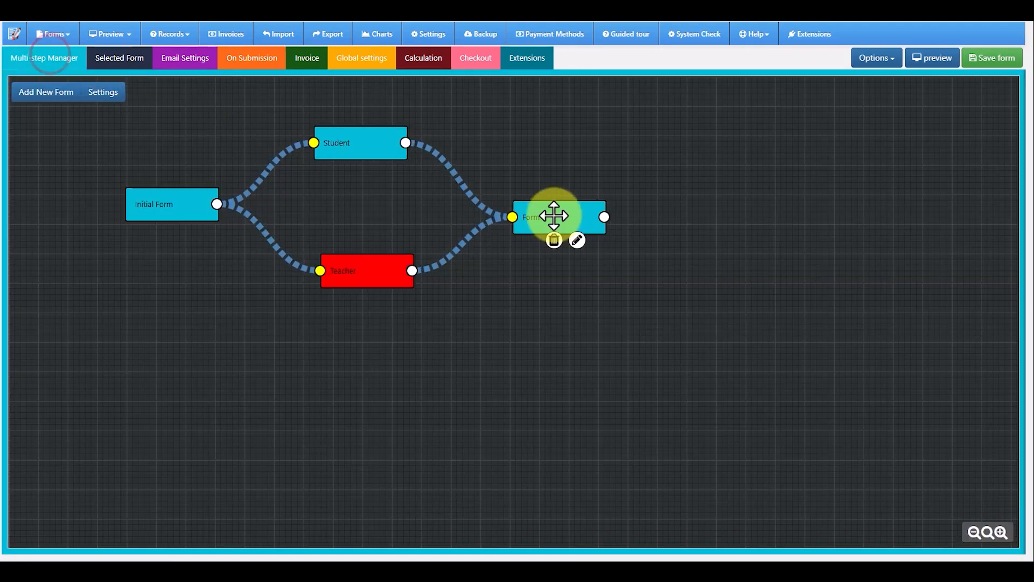
left_click(577, 239)
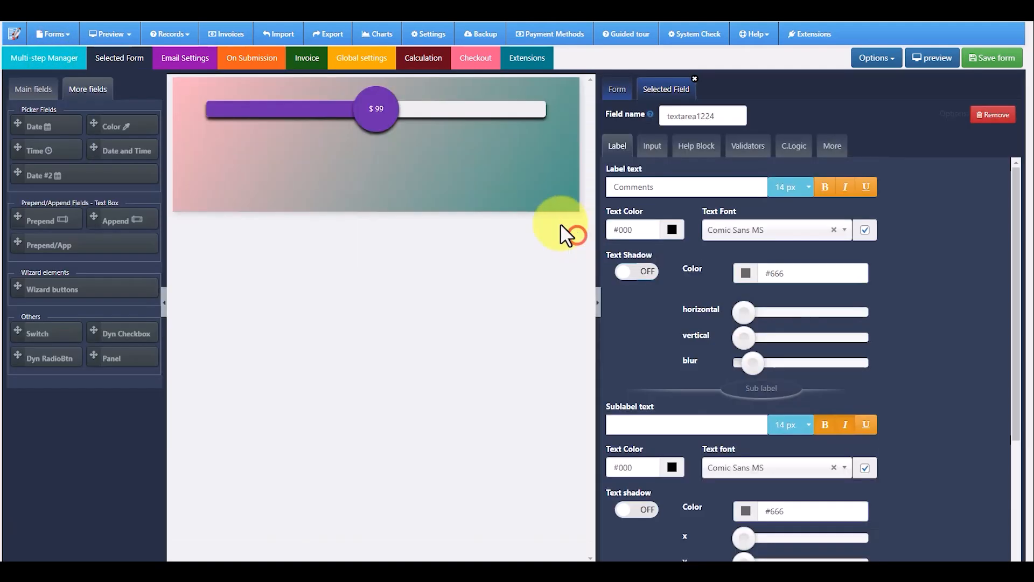
left_click(32, 89)
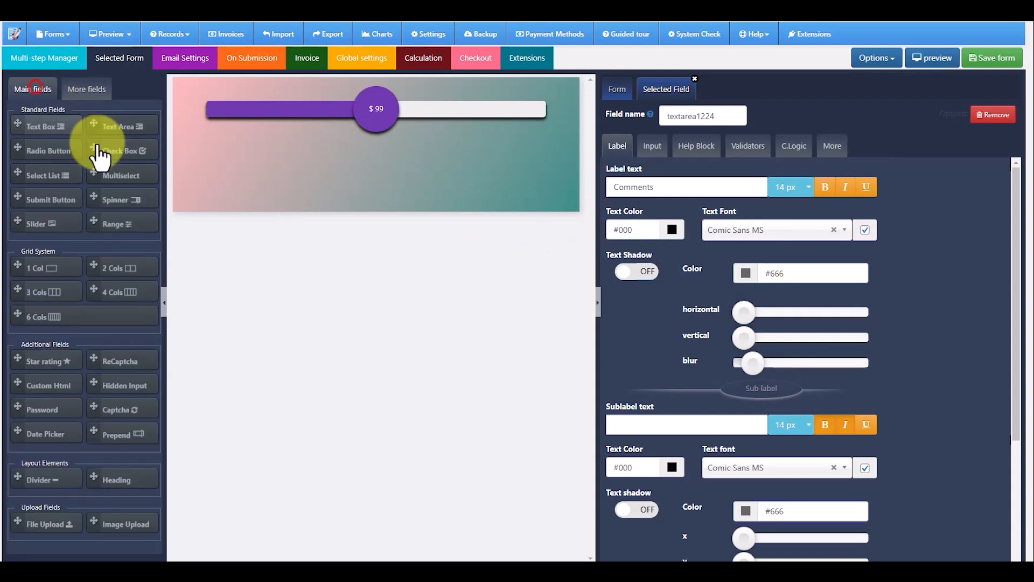
left_click(118, 478)
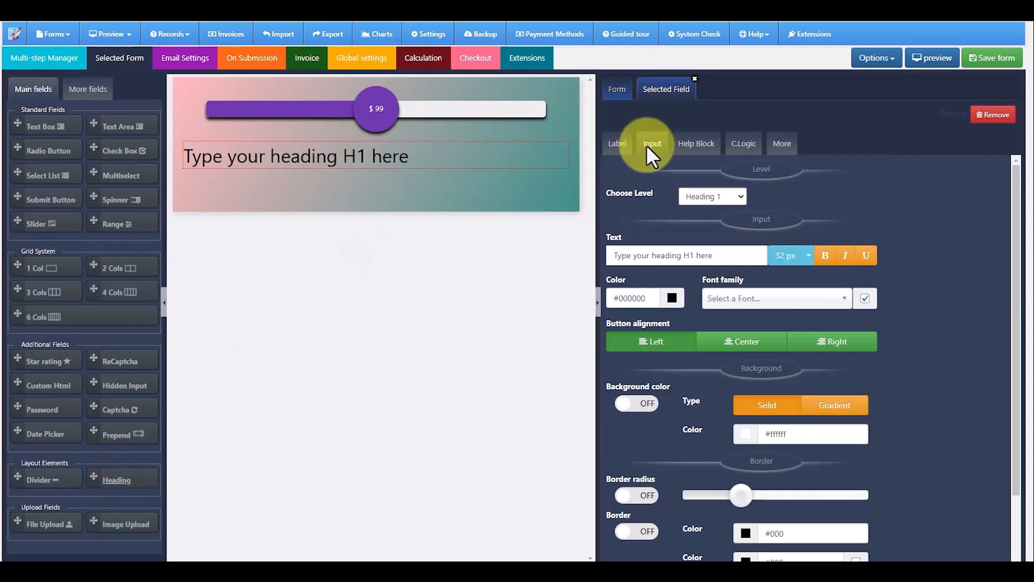
left_click_drag(732, 257, 608, 257)
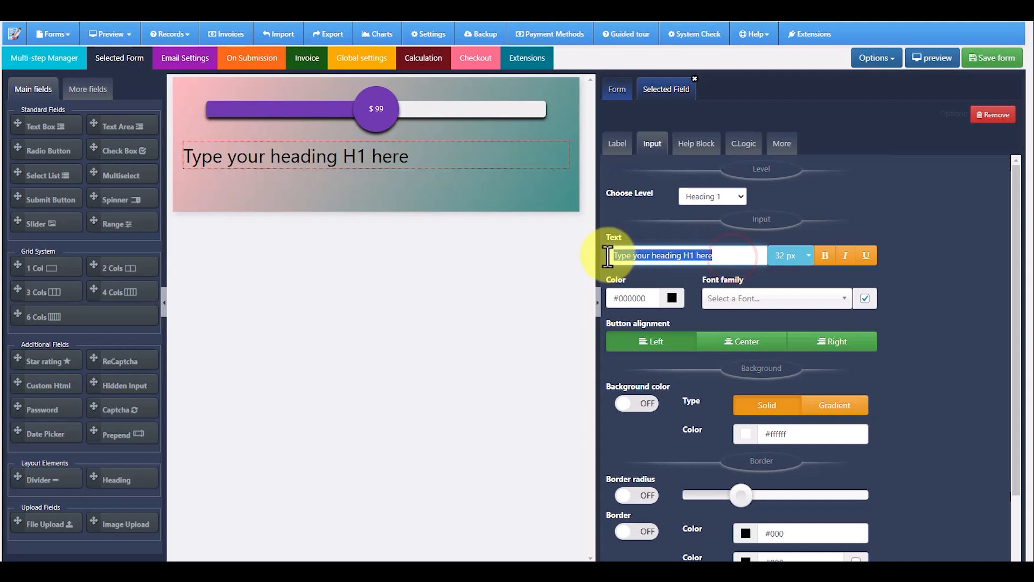
type("Address")
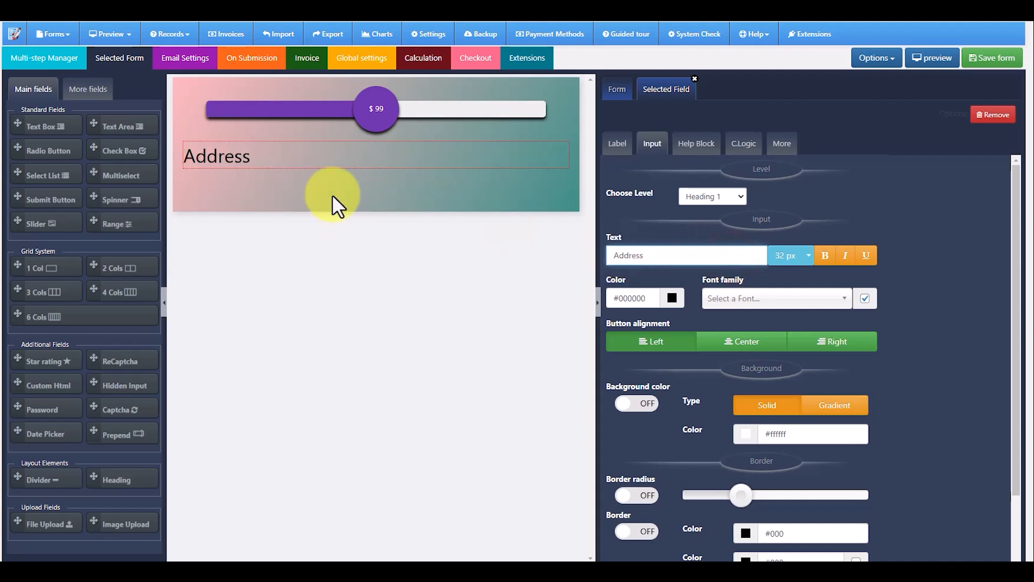
left_click(749, 347)
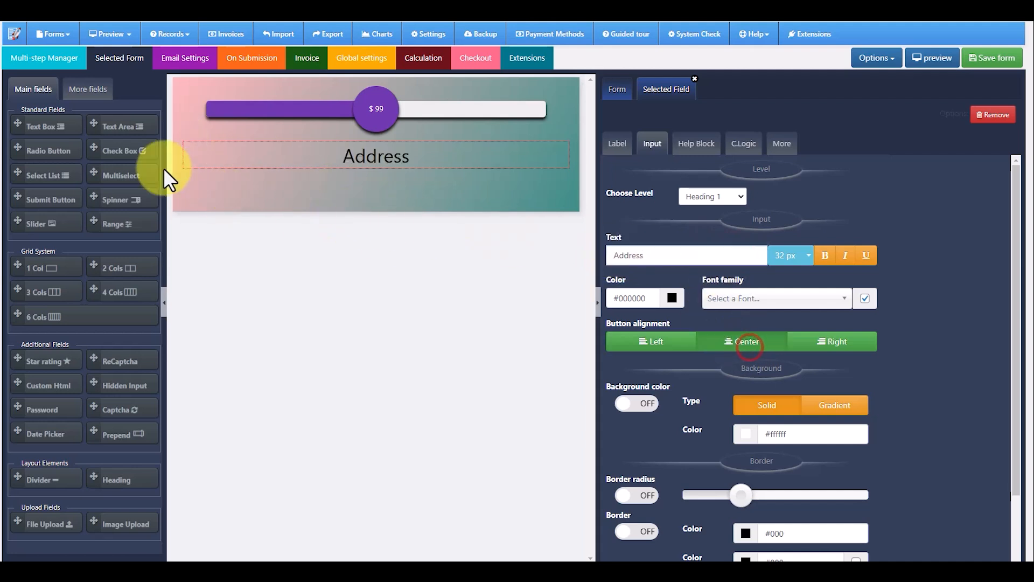
Add a text box below the Address heading and set its label text to Full address.
left_click(51, 126)
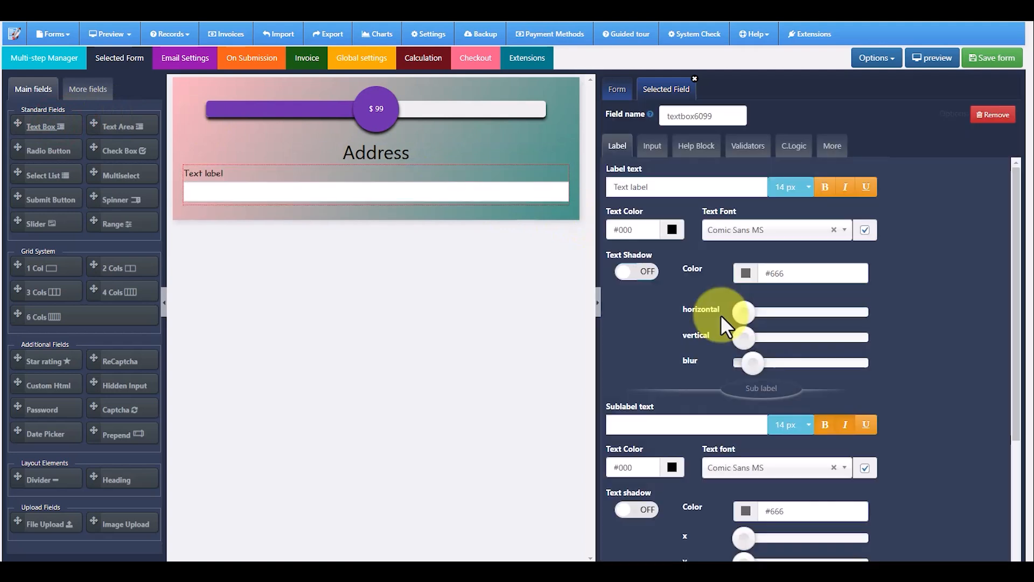
left_click_drag(660, 187, 595, 193)
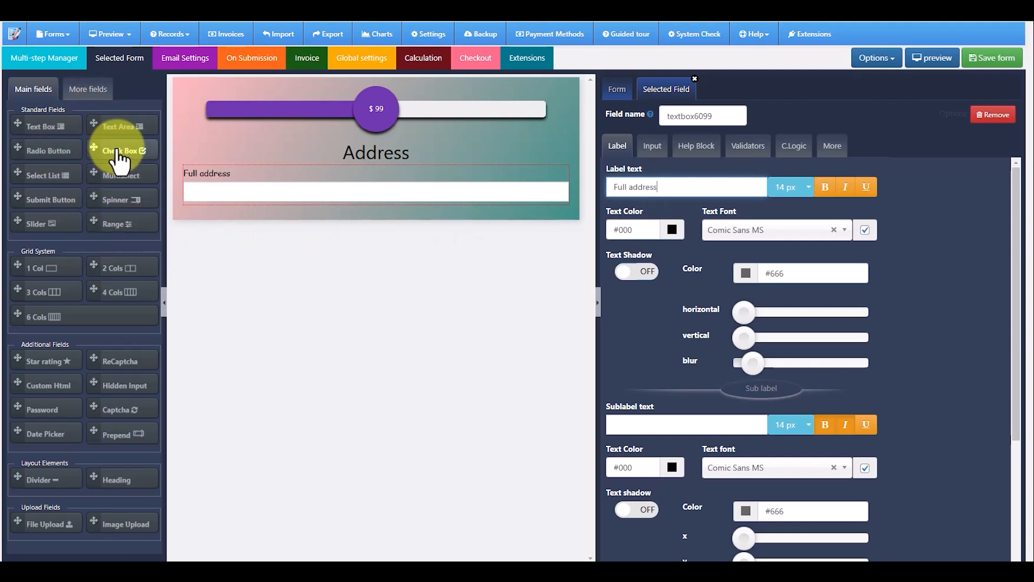
Add a check box below the Full address text box and turn off its label block.
left_click_drag(117, 154, 315, 234)
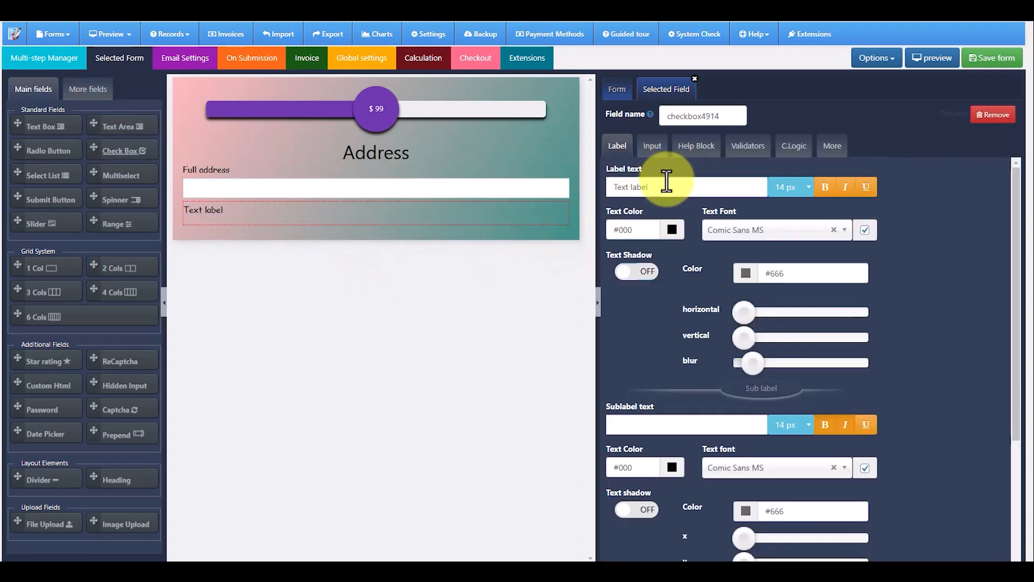
left_click_drag(661, 185, 609, 185)
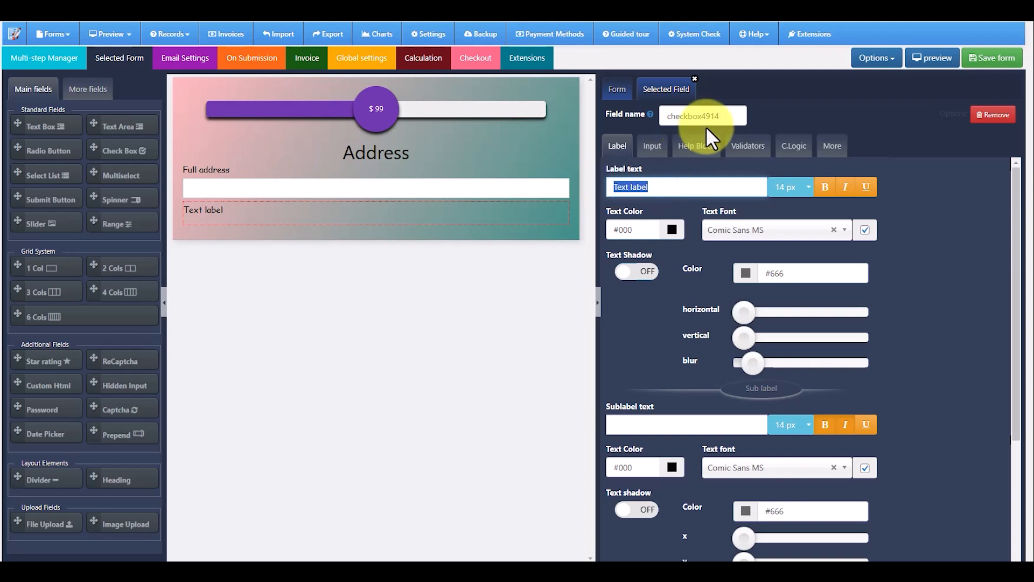
scroll(725, 335, "down", 3)
scroll(691, 377, "up", 1)
scroll(674, 272, "down", 1)
scroll(673, 262, "down", 1)
left_click(629, 497)
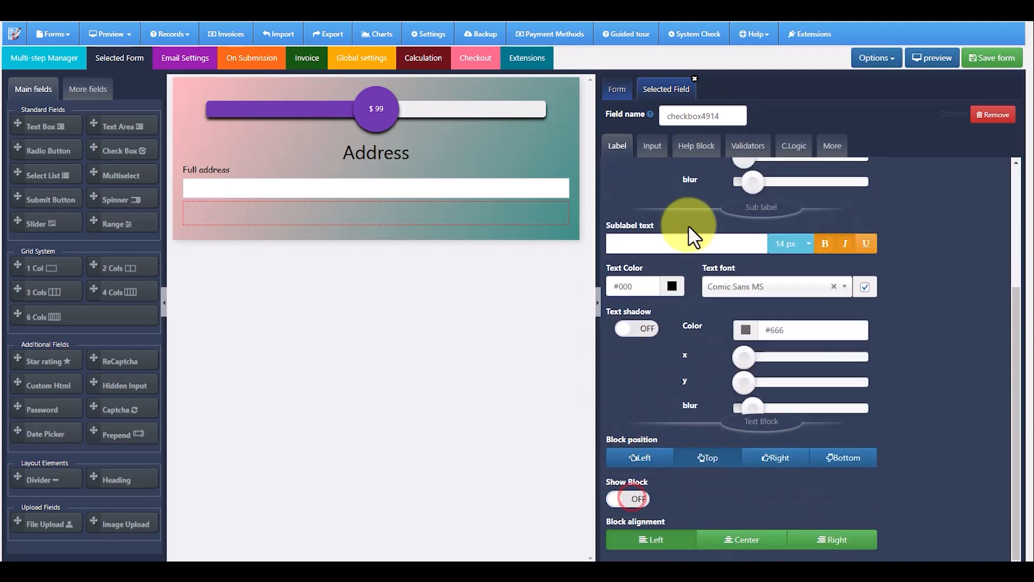
Add an option labeled Accept terms to the check box and copy the label to its value.
scroll(674, 188, "up", 3)
left_click(654, 150)
left_click(644, 308)
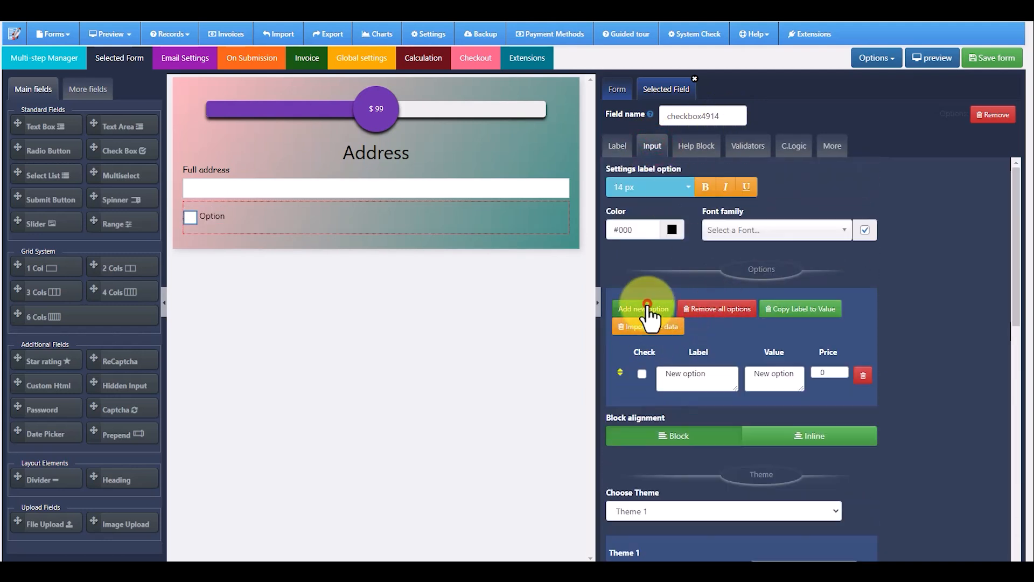
left_click_drag(712, 371, 654, 371)
type("Ac")
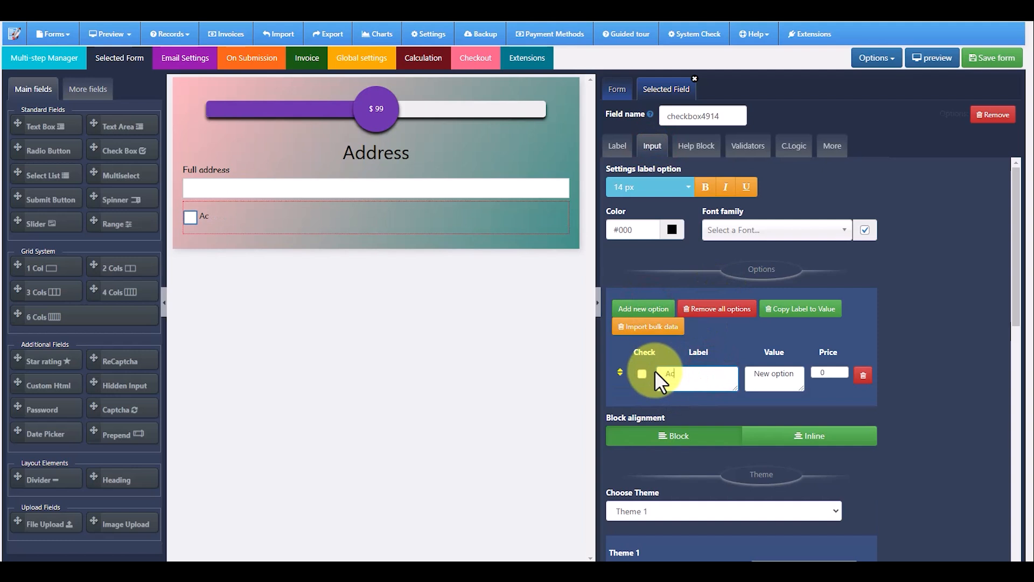
type("cept terms")
left_click(791, 308)
scroll(791, 308, "down", 5)
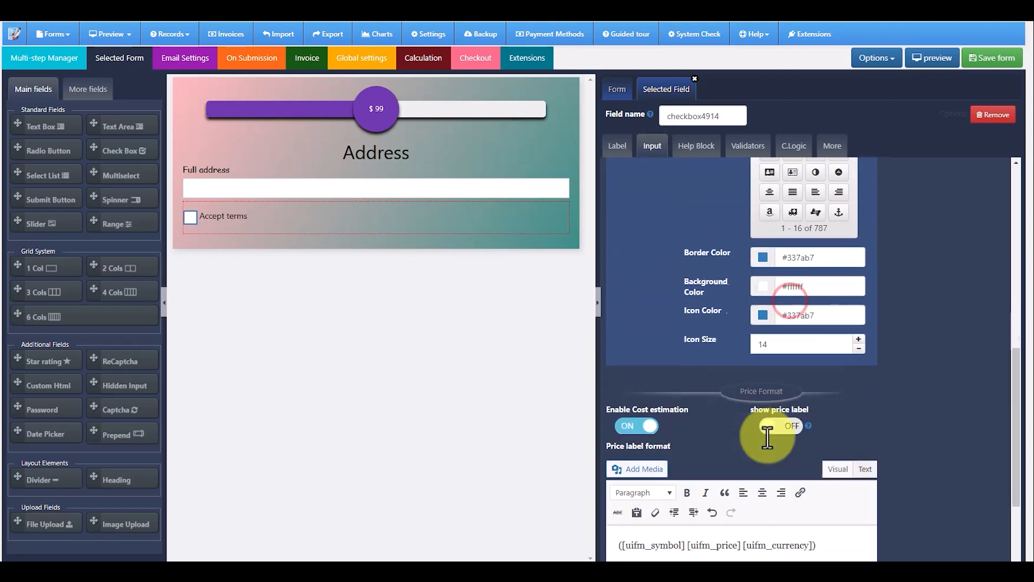
scroll(689, 380, "up", 5)
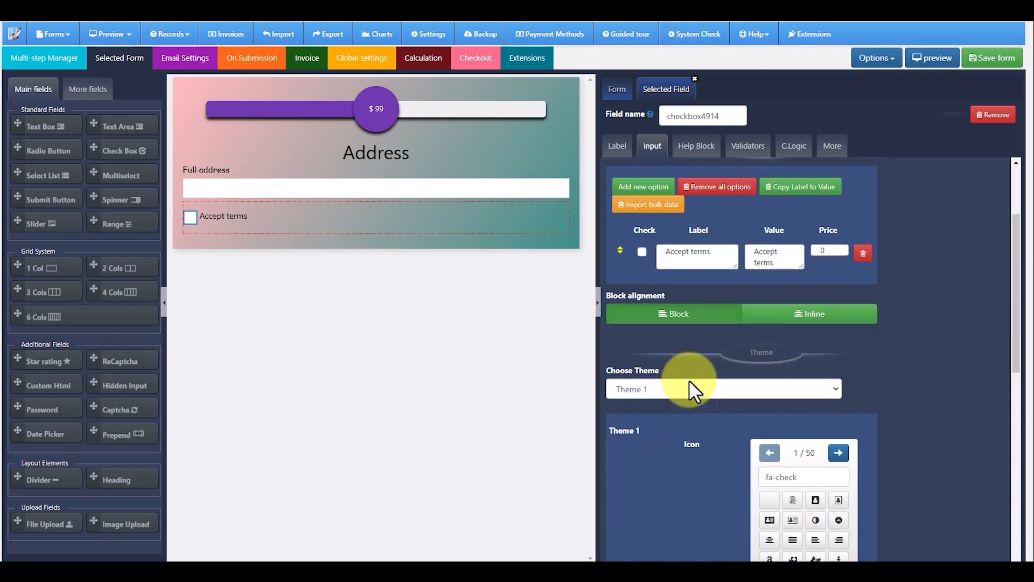
left_click(746, 146)
left_click(740, 194)
left_click(687, 153)
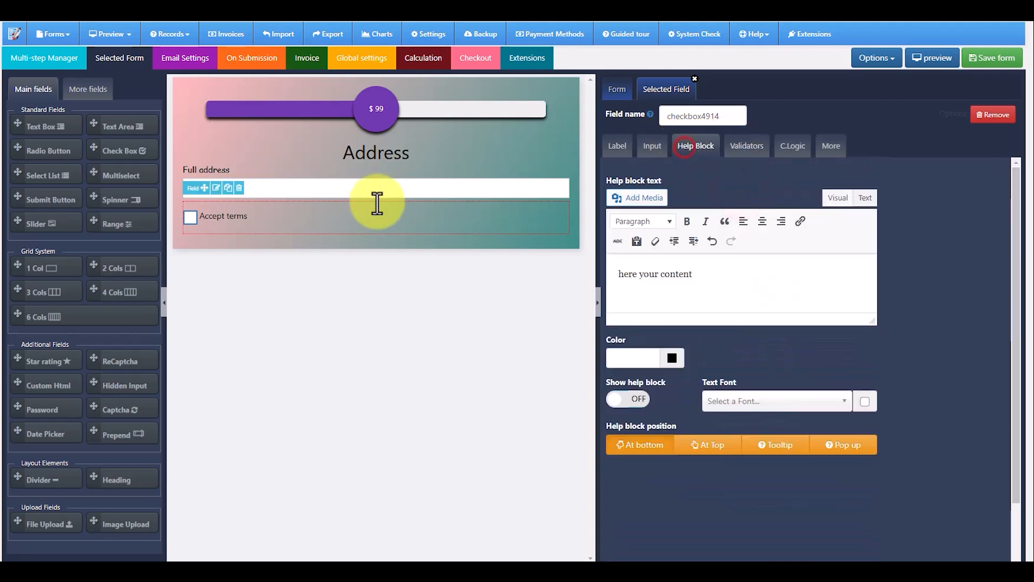
Add wizard buttons below the Accept terms check box.
left_click(92, 92)
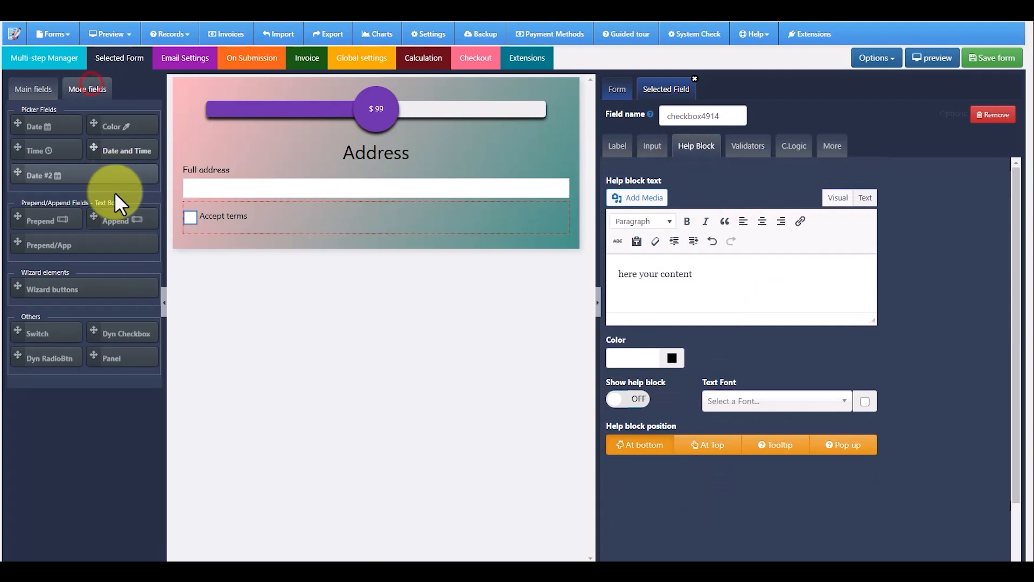
left_click_drag(19, 286, 450, 241)
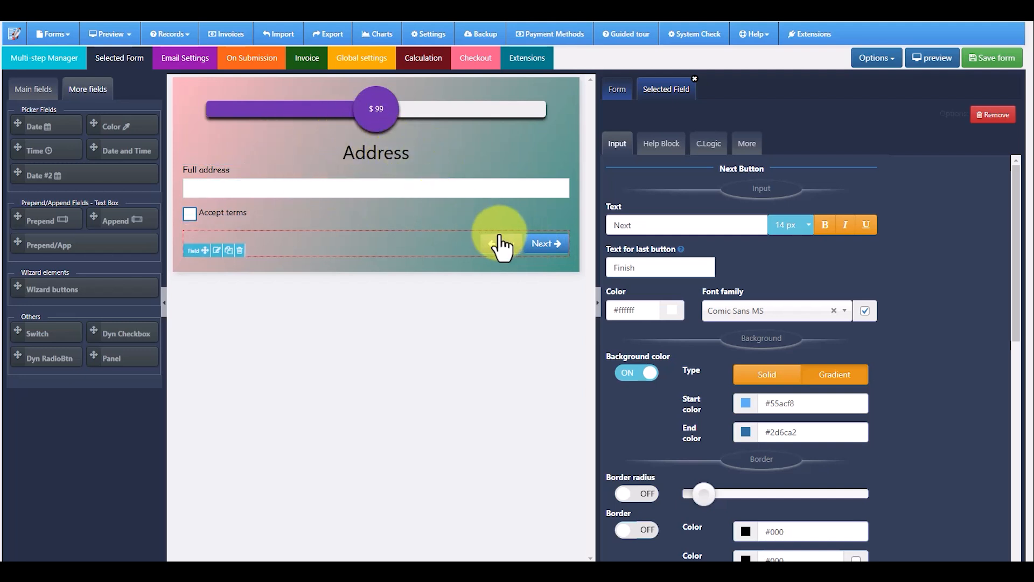
In the multi-step manager, add a condition to the Initial Form to Student connection: Type is Student.
left_click(47, 60)
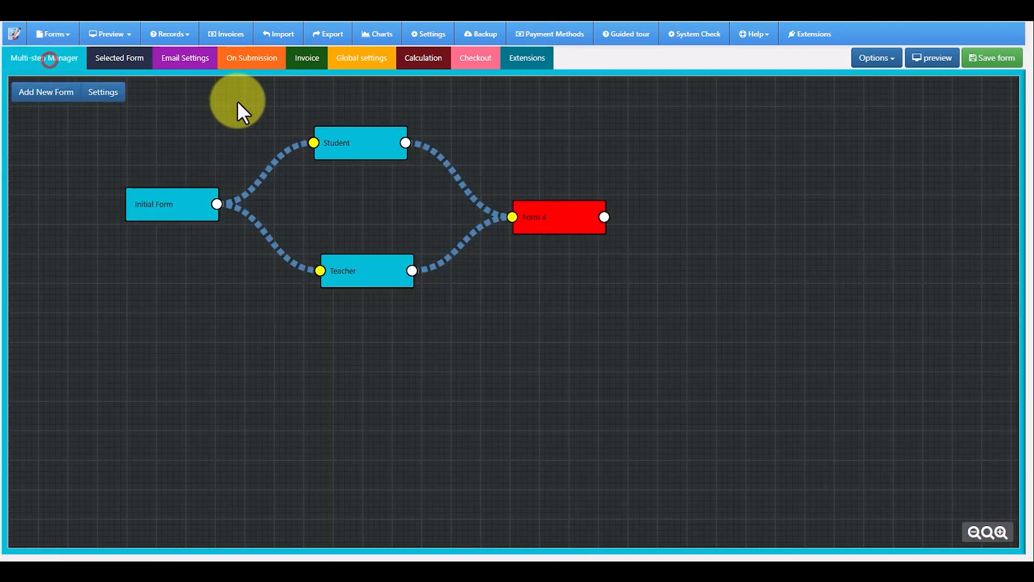
left_click(275, 164)
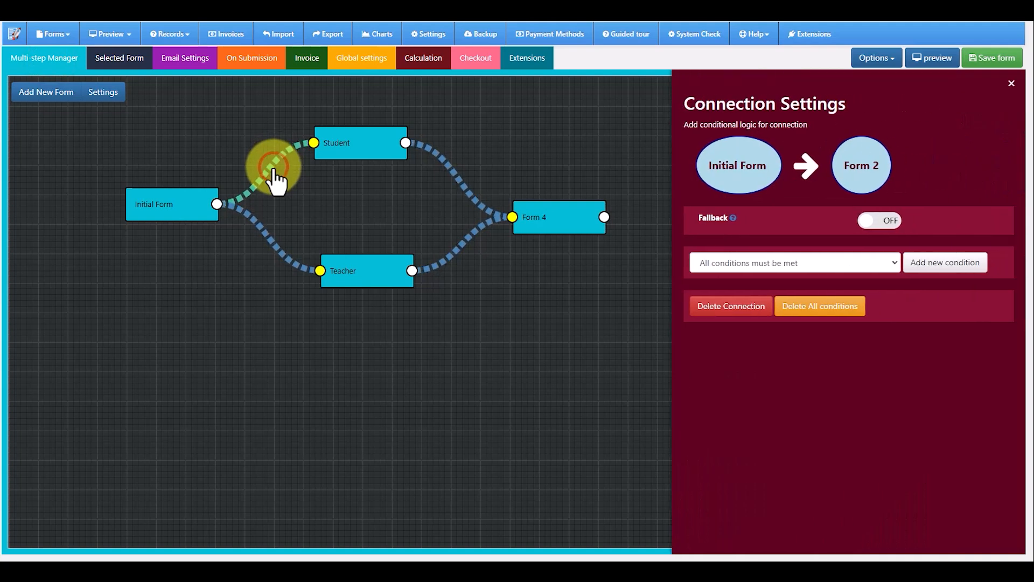
left_click(944, 264)
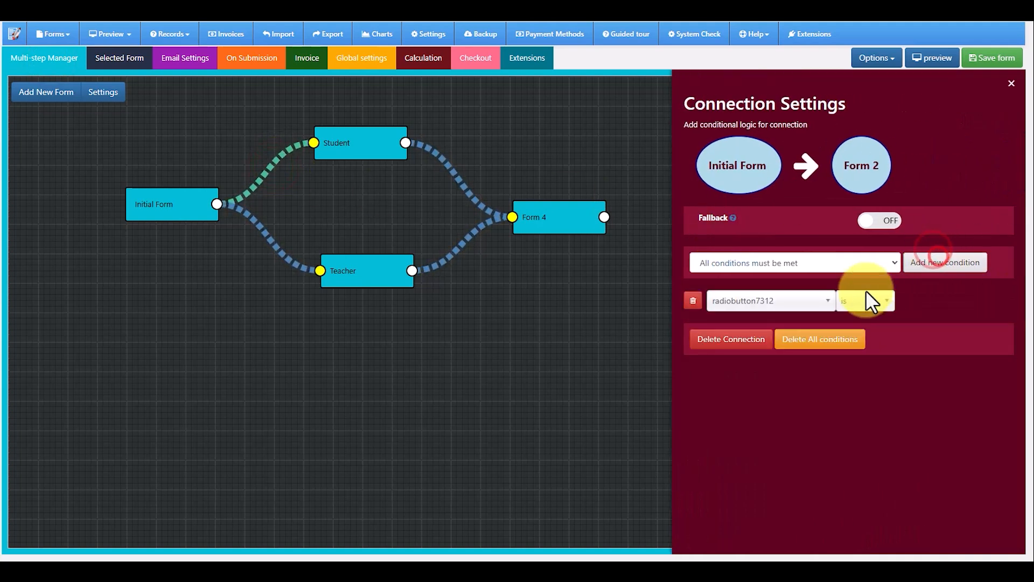
left_click(793, 301)
left_click(749, 378)
left_click(945, 305)
left_click(944, 302)
Add a condition to the Initial Form to Teacher connection requiring that Type is Teacher.
left_click(256, 223)
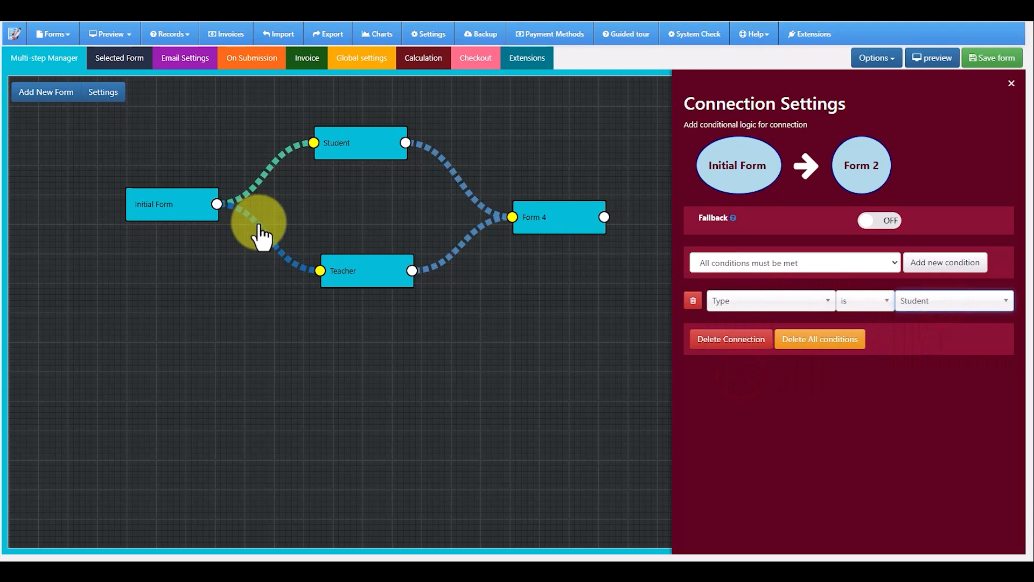
left_click(256, 222)
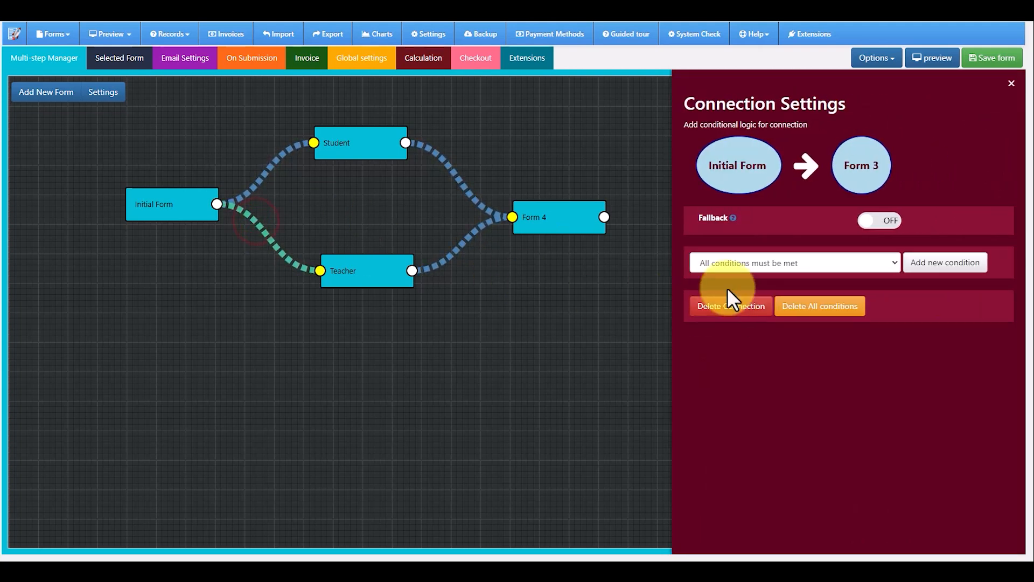
left_click(945, 262)
left_click(761, 302)
left_click(736, 371)
left_click(930, 301)
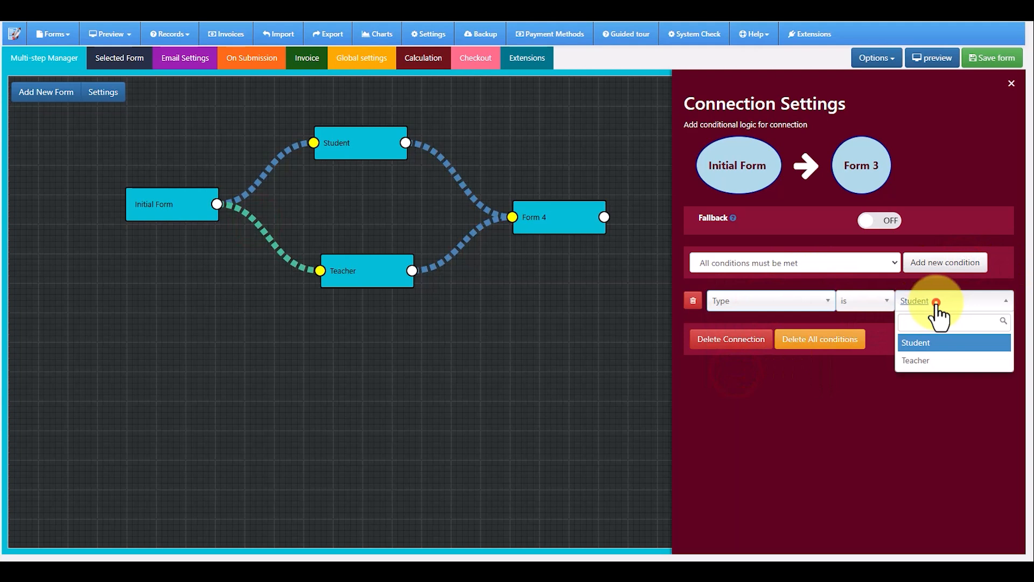
left_click(930, 353)
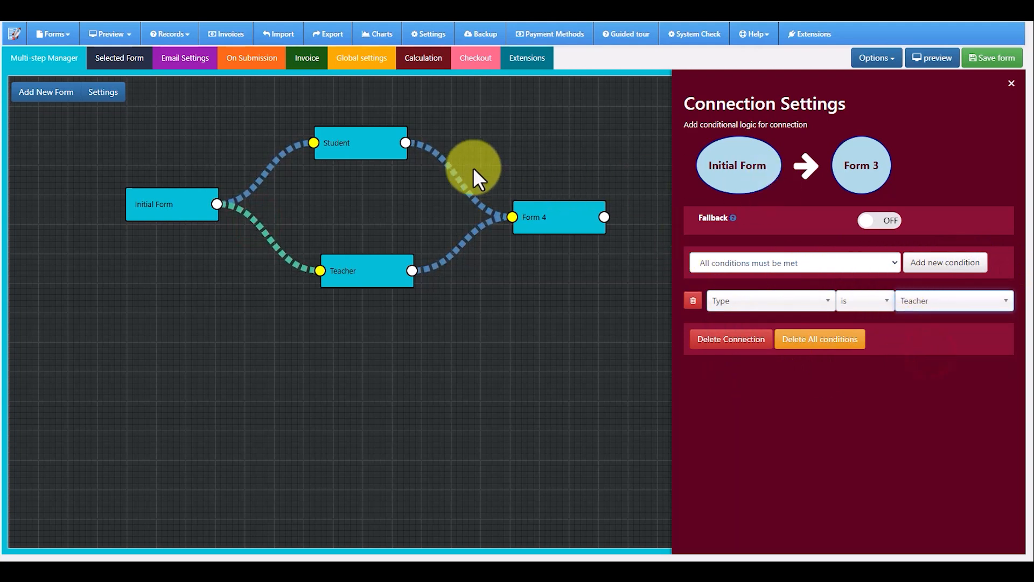
Enable Fallback on both connections leading to Form 4, from Student and from Teacher, without any conditions.
left_click(447, 165)
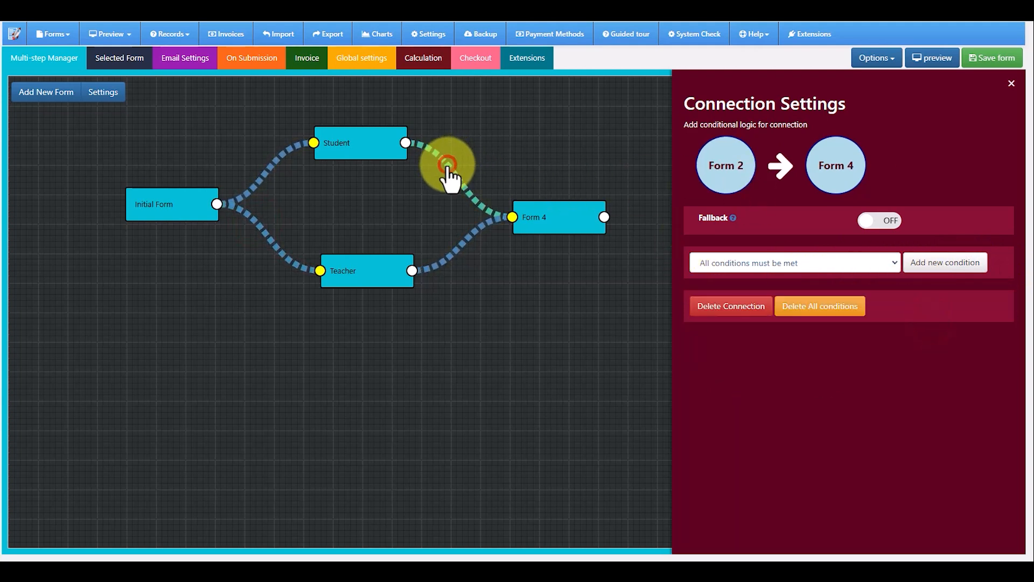
left_click(949, 263)
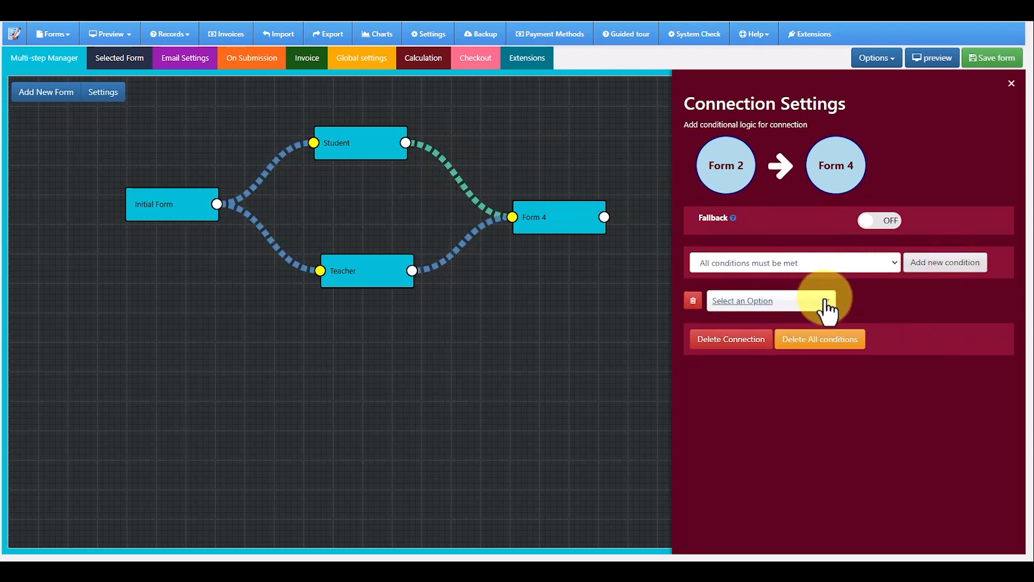
left_click(694, 300)
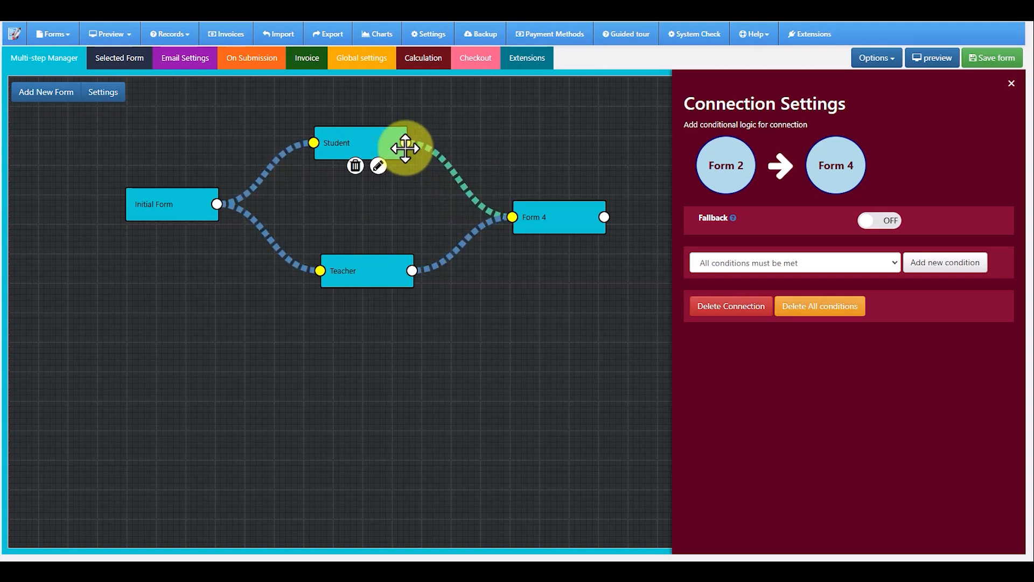
left_click(891, 225)
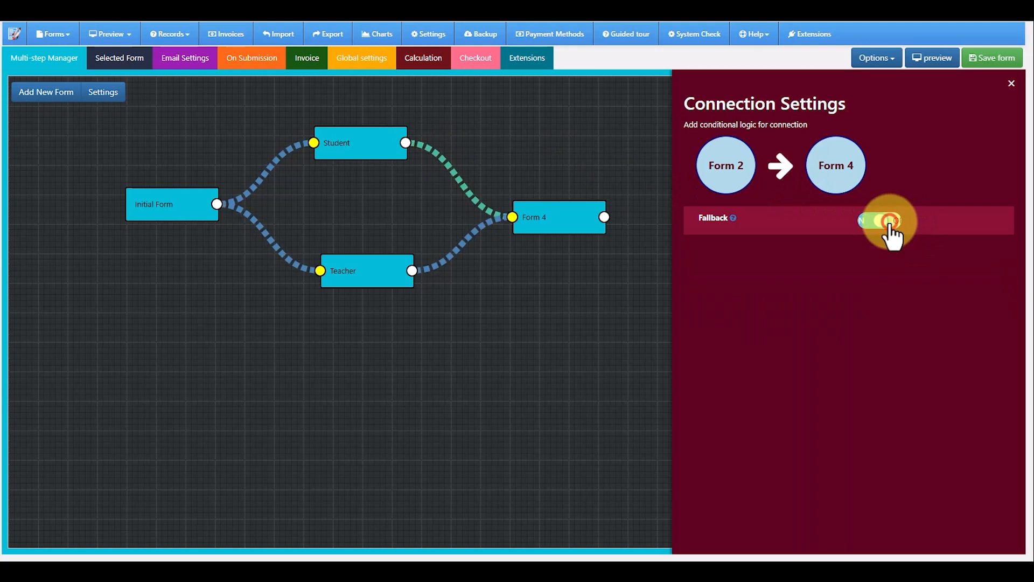
left_click(462, 245)
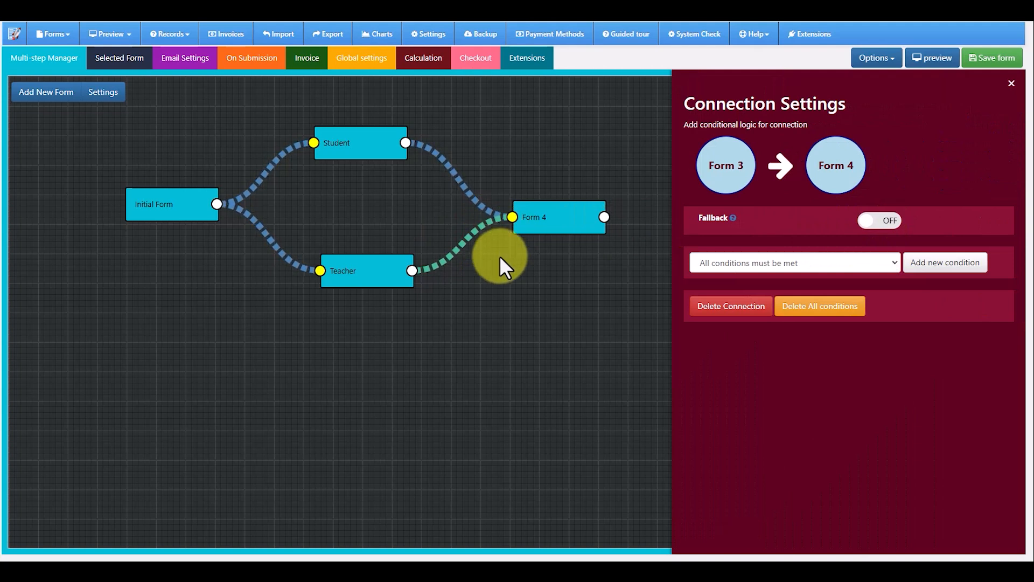
left_click(889, 224)
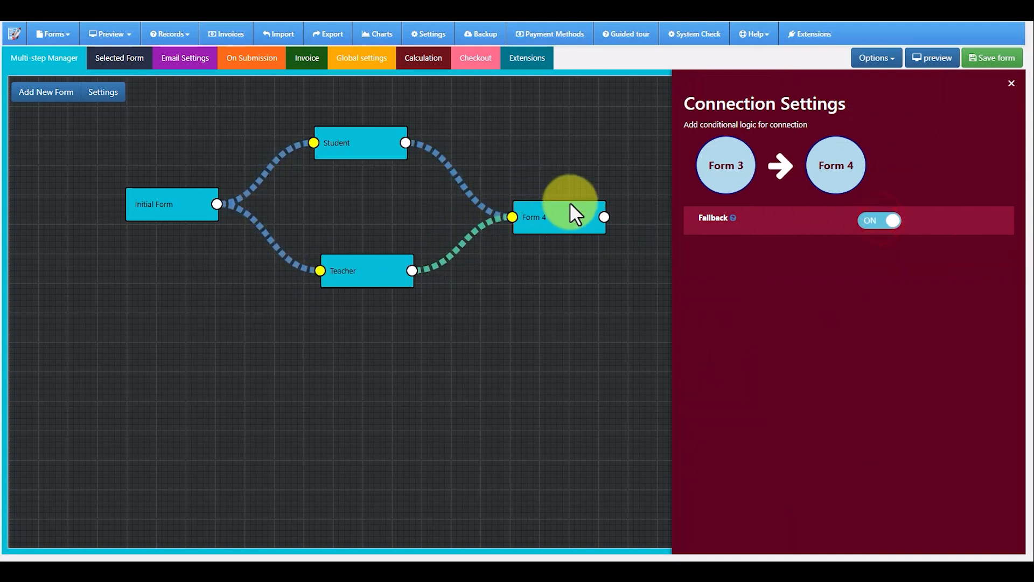
mouse_move(563, 217)
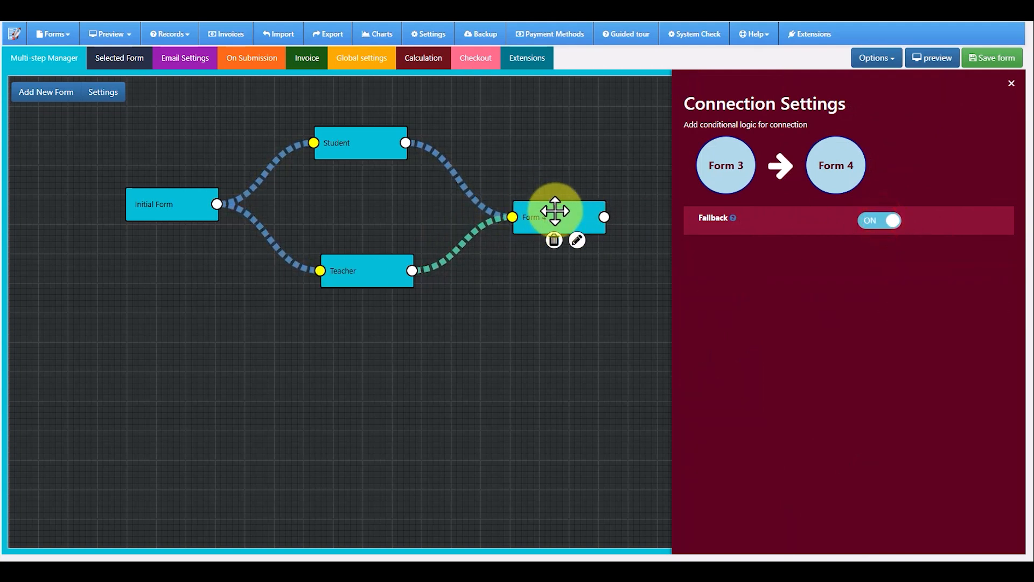
left_click(576, 240)
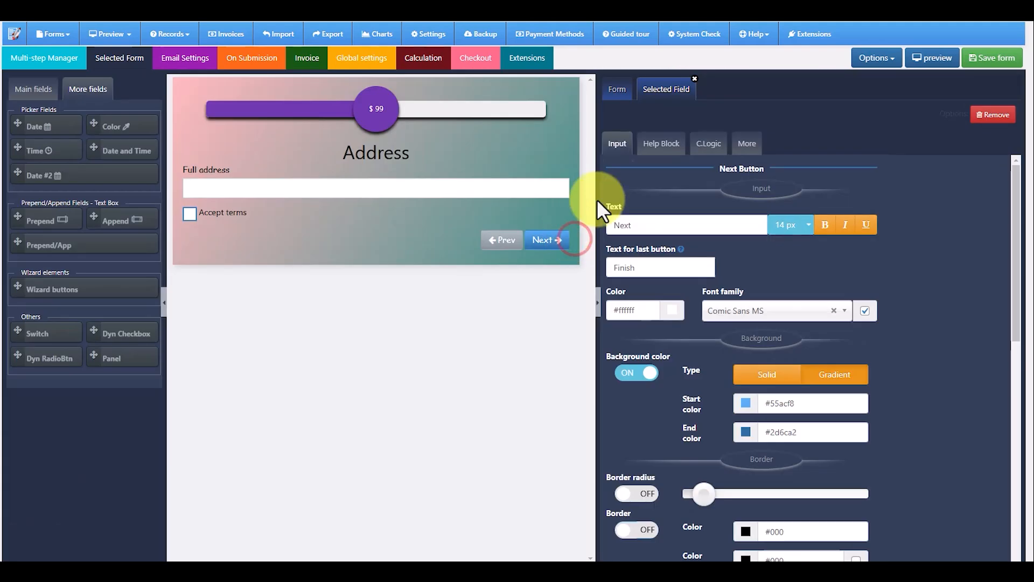
left_click(60, 57)
In the checkout settings, enable payment and payment method management, and select the Offline method.
left_click(474, 58)
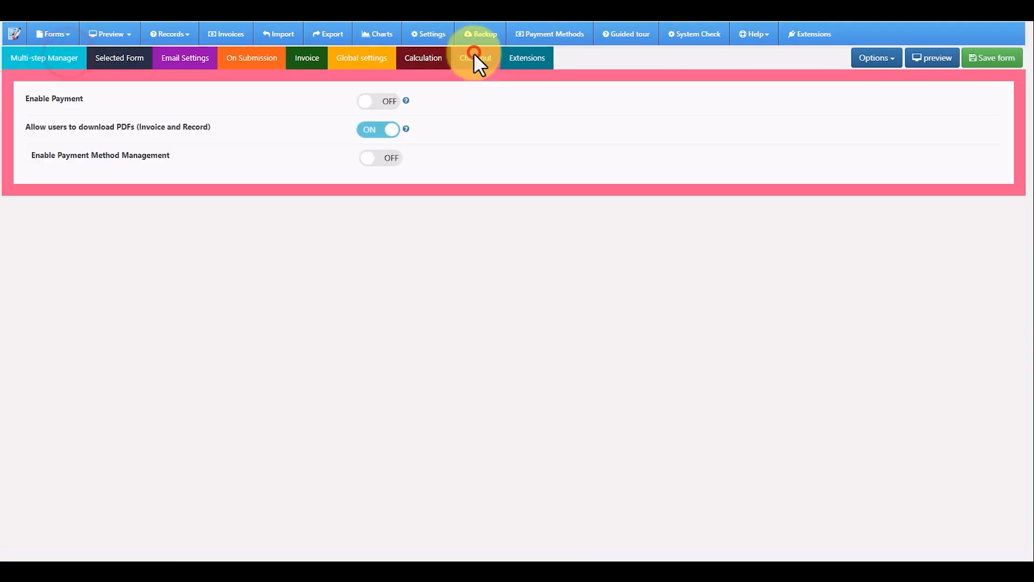
left_click(386, 103)
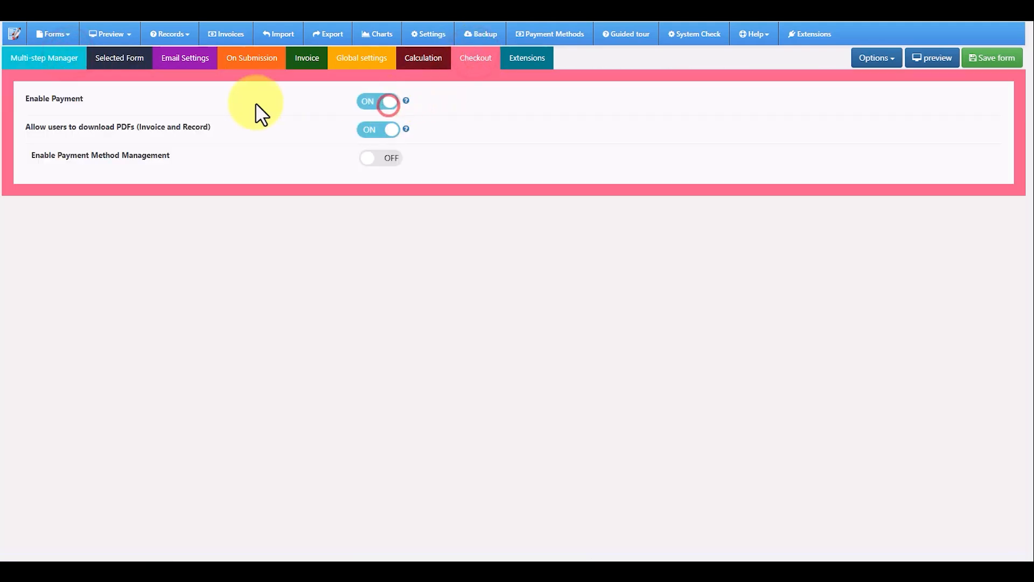
left_click(379, 160)
left_click(65, 224)
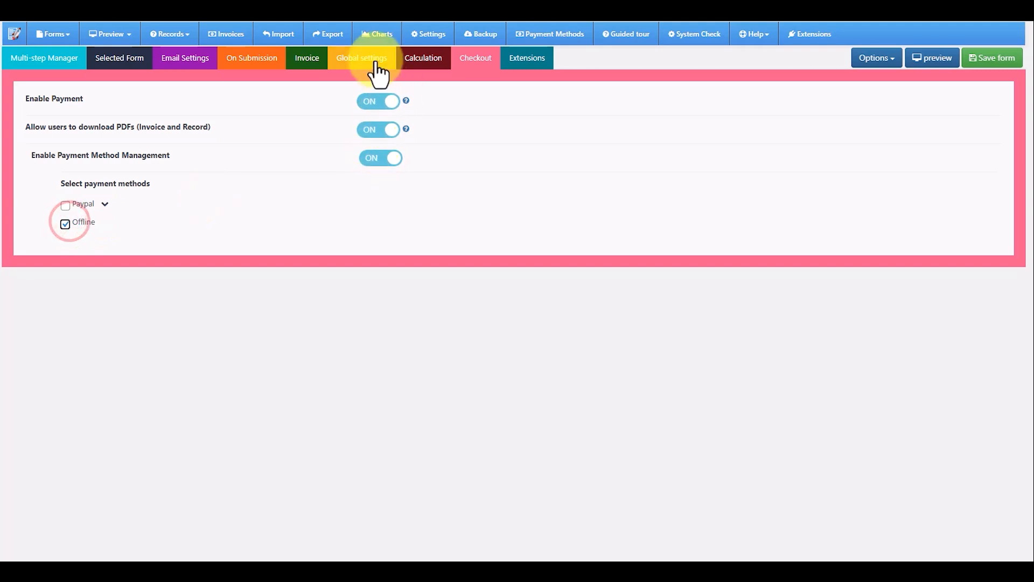
left_click(424, 58)
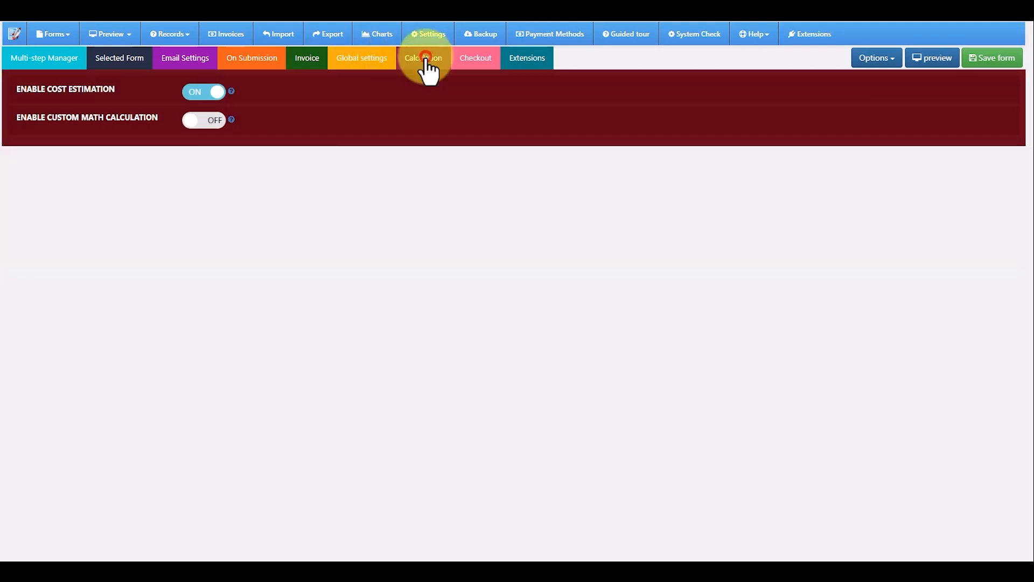
left_click(528, 60)
left_click(377, 59)
In the invoice settings, fill From text 1 with "your company" and From text 2 with the sender's e-mail address.
left_click(309, 58)
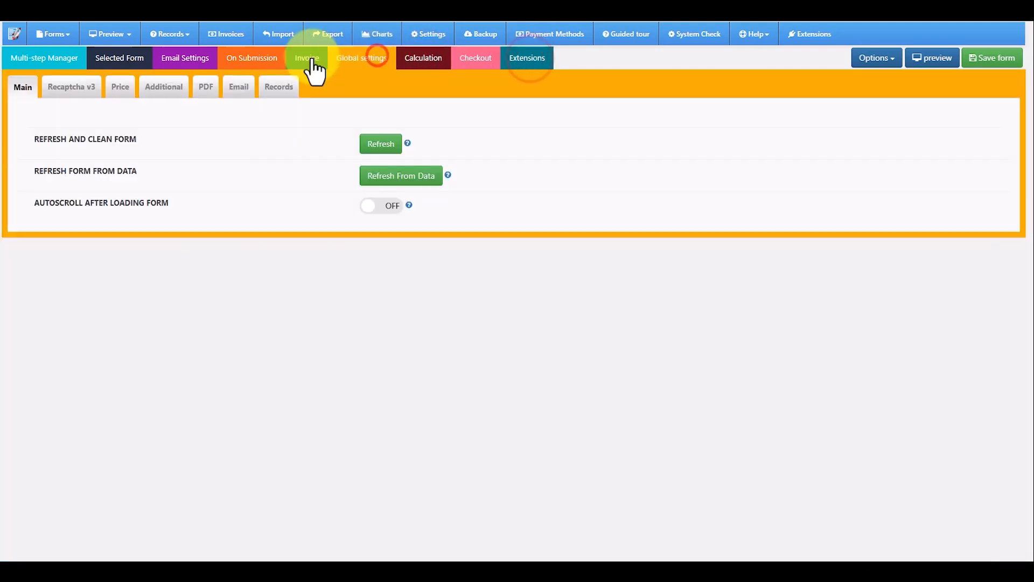
left_click(84, 112)
type("asdf")
left_click(51, 153)
type("asdf.com")
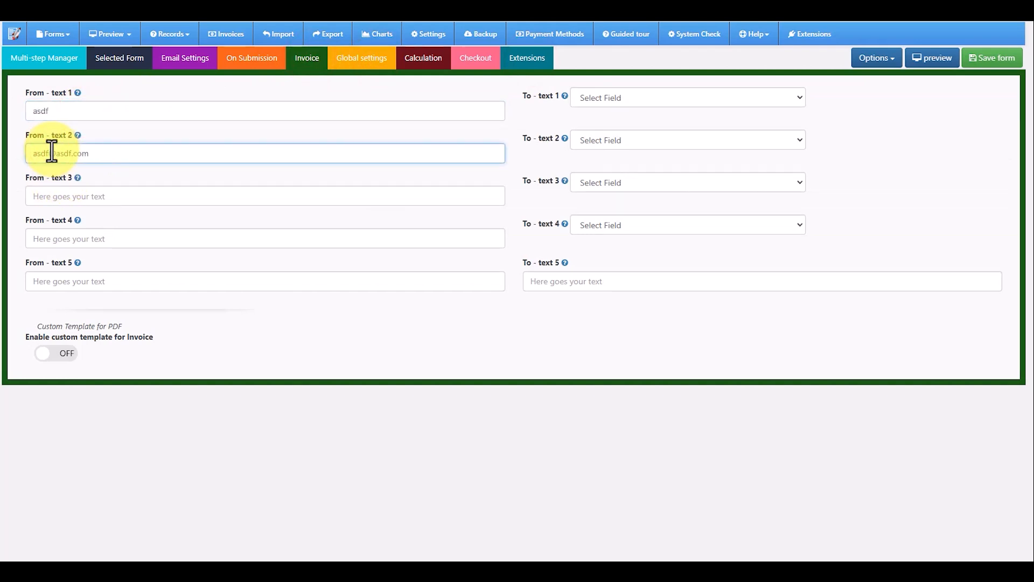
left_click_drag(66, 112, 22, 112)
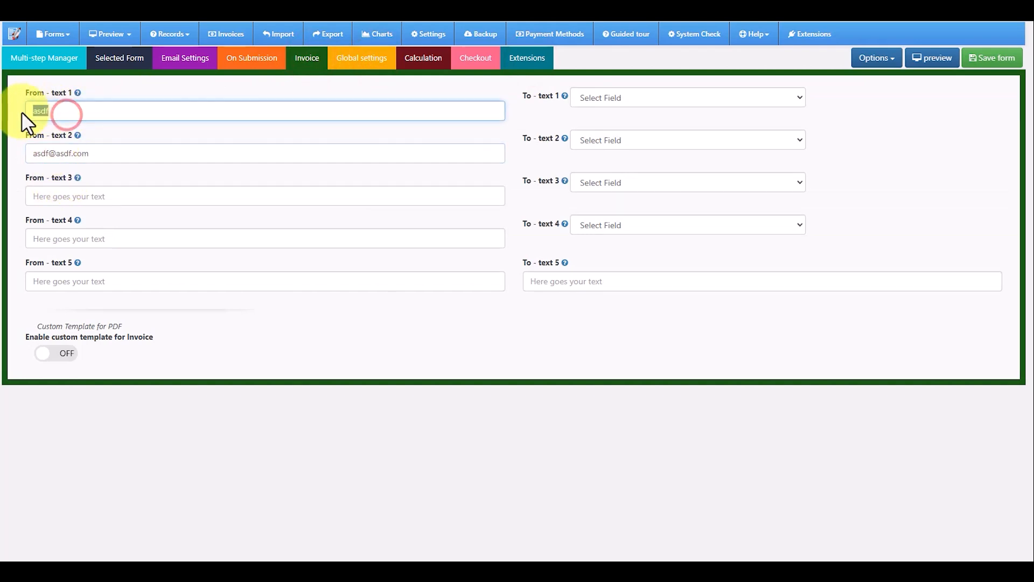
type("your company")
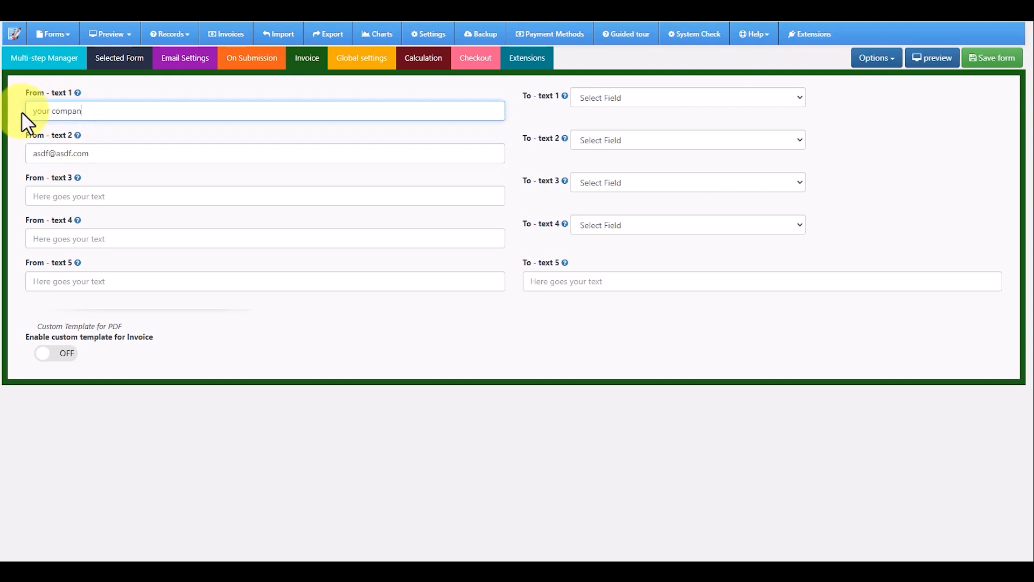
Assign the Name field to the invoice's To text 1 and the email field to To text 2.
left_click(605, 98)
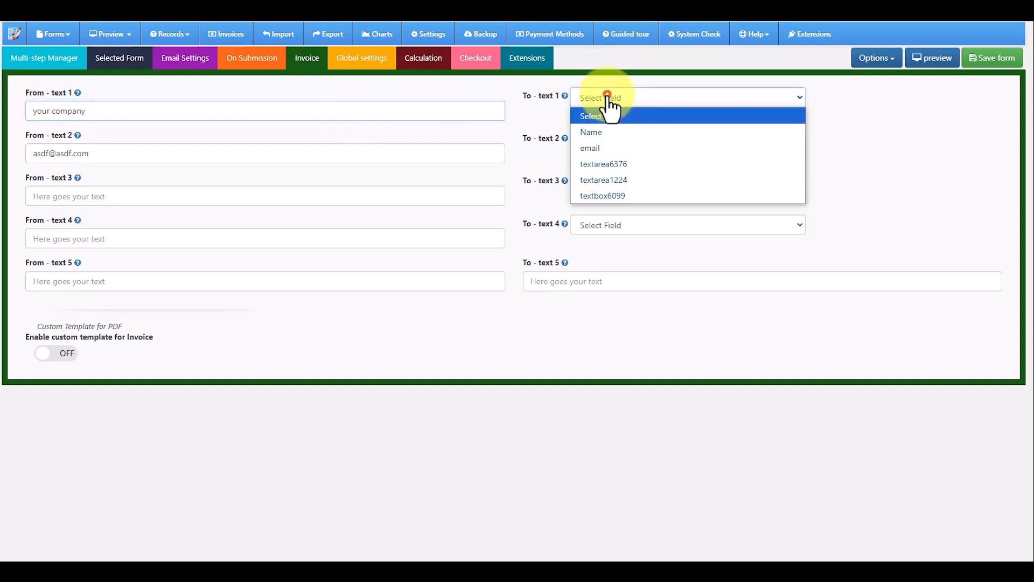
left_click(615, 133)
left_click(624, 140)
left_click(595, 195)
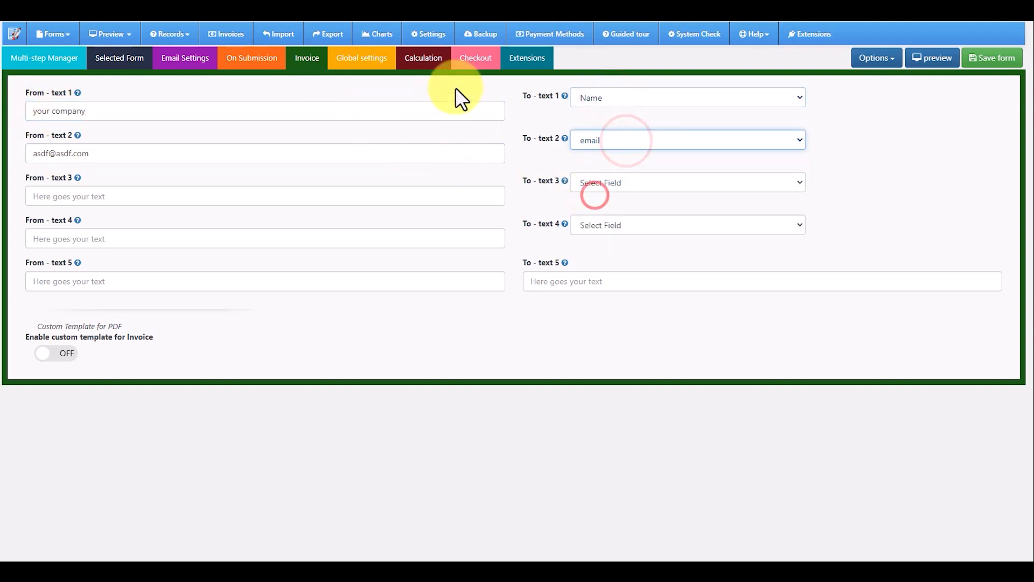
Review the form's success message settings and its admin and customer email settings.
left_click(264, 58)
left_click(186, 58)
left_click(245, 59)
left_click(197, 186)
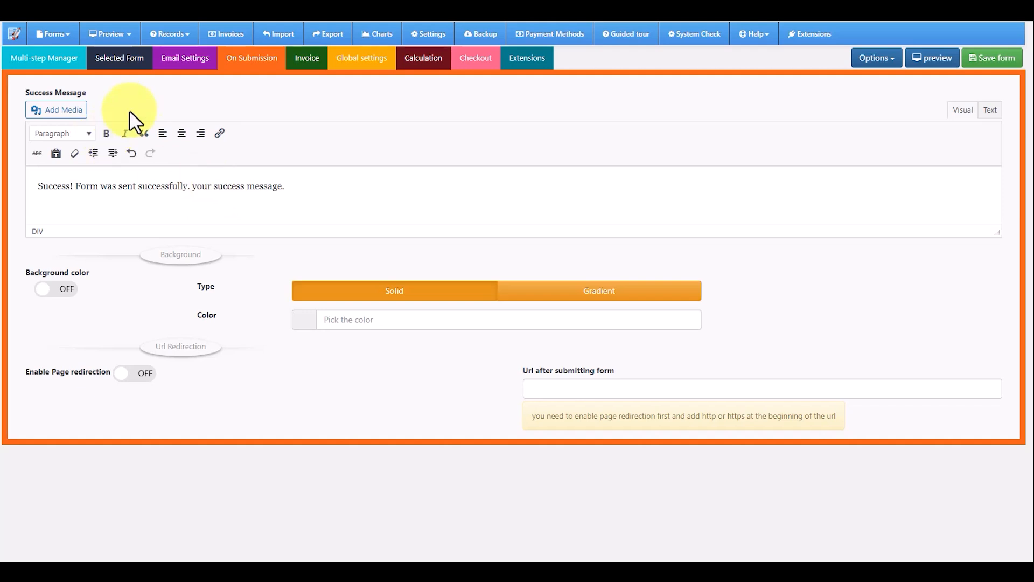
left_click(173, 58)
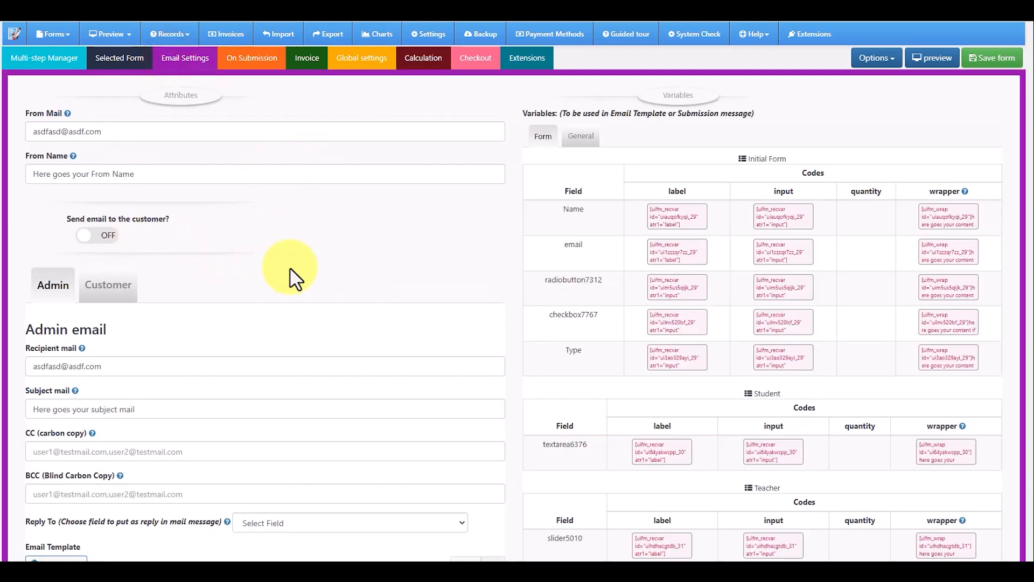
triple_click(348, 265)
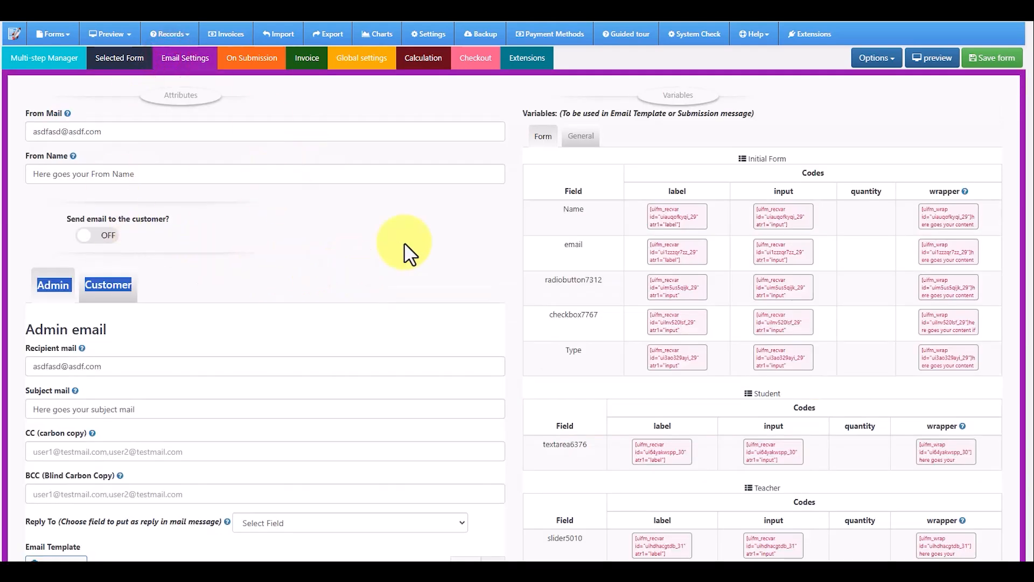
Return to the multi-step flow diagram, save the form, and dismiss the resulting dialog.
left_click(67, 63)
left_click(1002, 57)
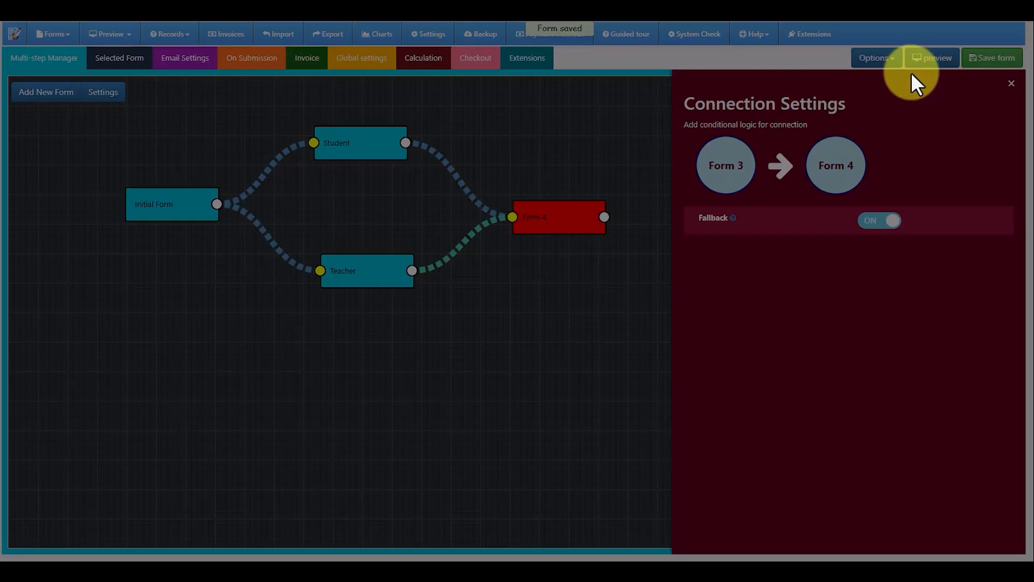
left_click(604, 313)
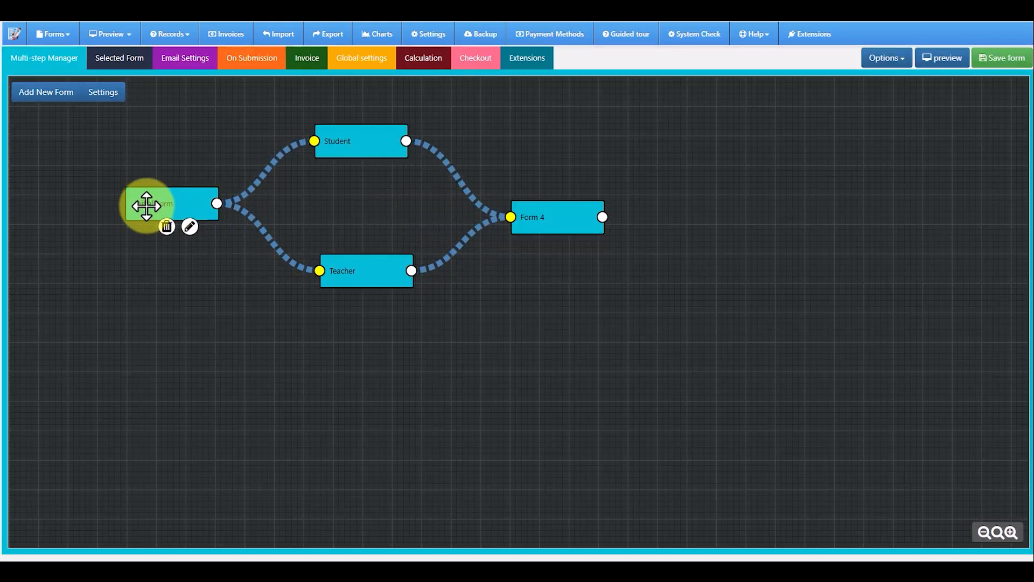
Preview the form and fill the initial step with name, email, type Student, product New option1, and services New option1 and New option2.
left_click(942, 59)
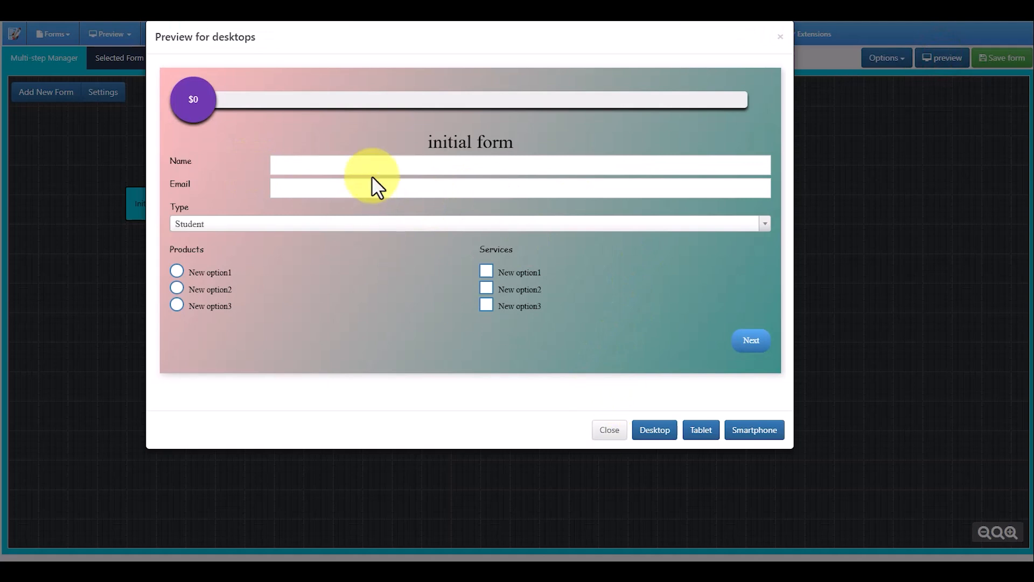
left_click(318, 168)
type("asdf")
left_click(312, 186)
type("asdf")
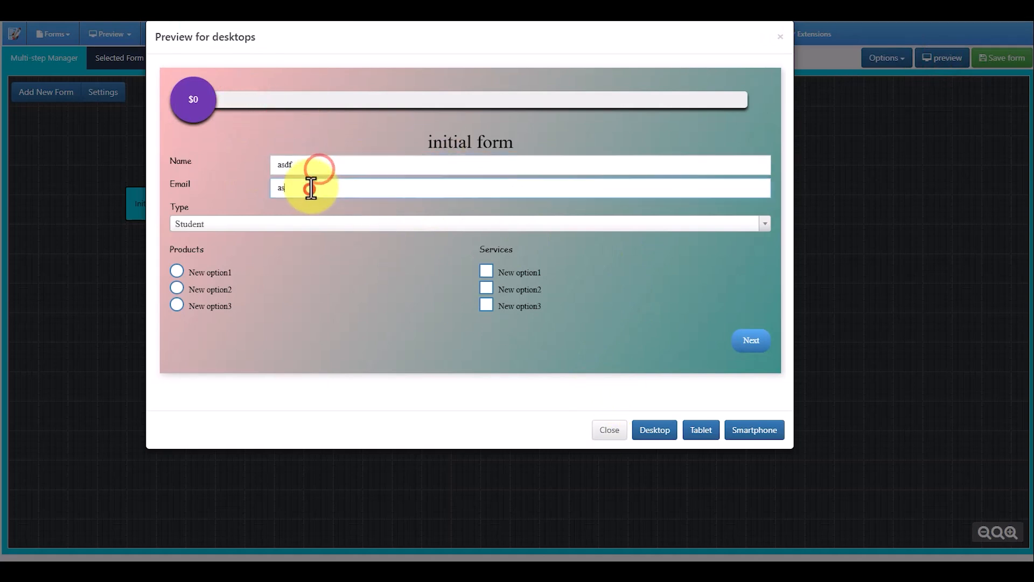
left_click(213, 227)
left_click(223, 261)
left_click(213, 272)
left_click(486, 288)
left_click(486, 270)
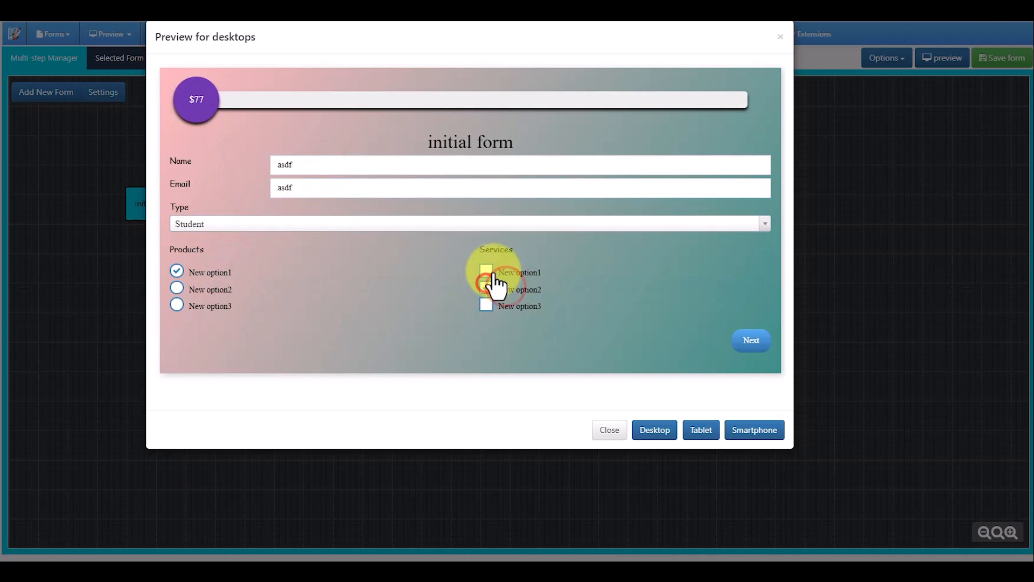
Complete the Email field with a full e-mail address and advance the preview to the Student step.
left_click(750, 342)
left_click(395, 188)
type("df.com")
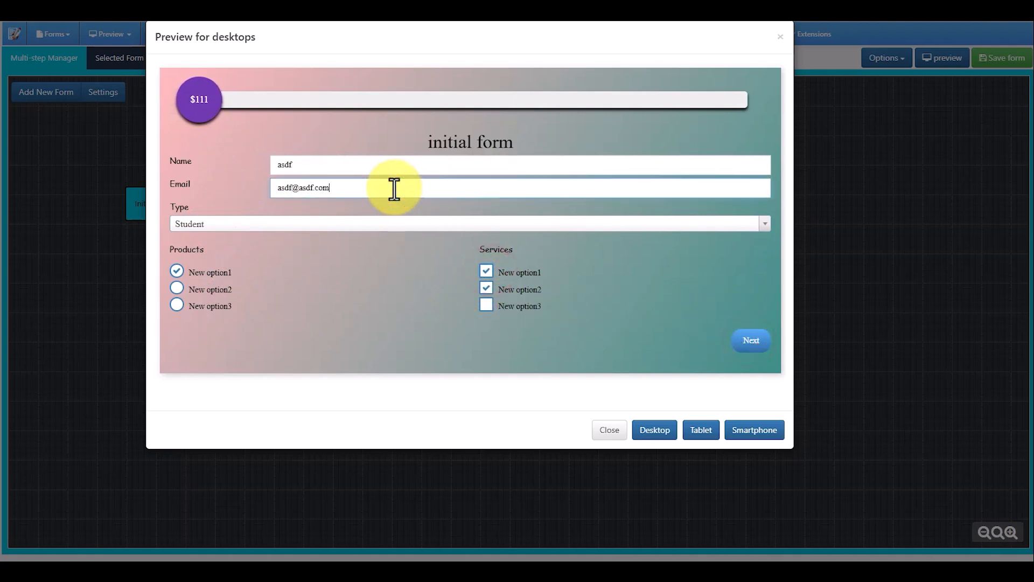
left_click(737, 338)
Enter "asdf" in the Student step's text area and advance to the Address step.
left_click(201, 177)
type("asdf")
left_click(750, 215)
Fill in the Full address field, accept the terms, and continue to the payment page.
left_click(275, 180)
type("asdf")
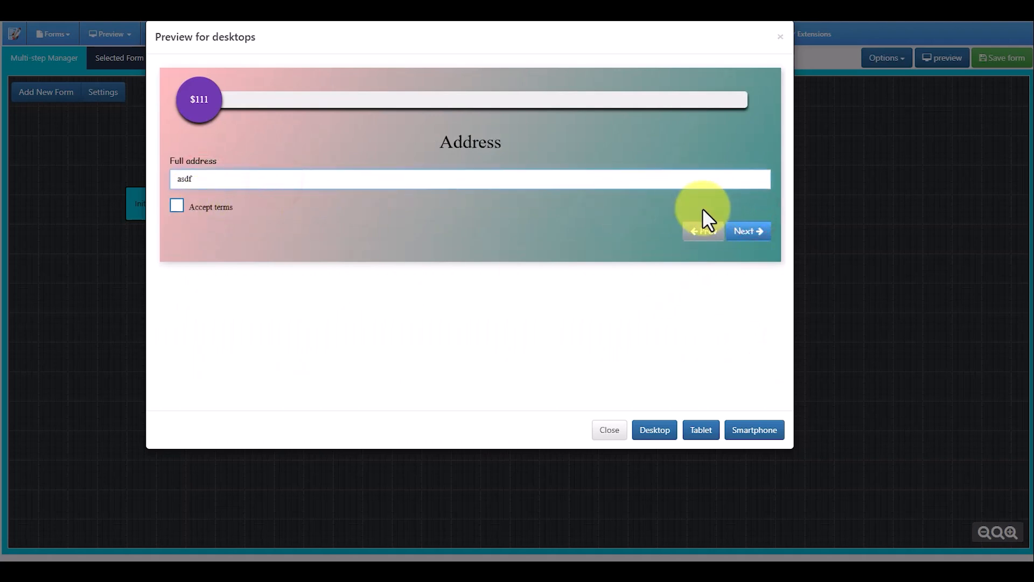
left_click(736, 225)
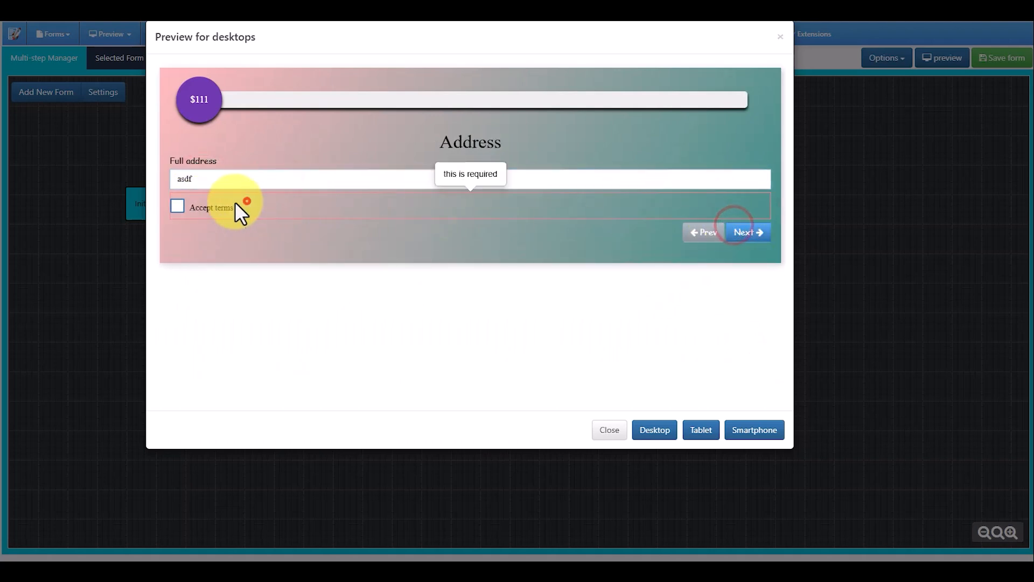
left_click(177, 206)
left_click(740, 232)
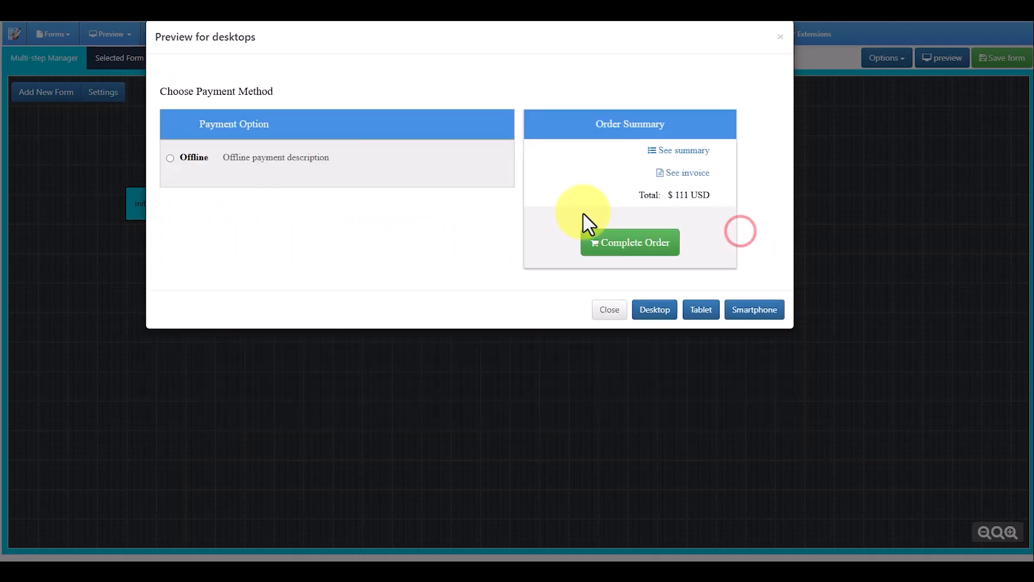
Review the order summary from its customer details to the total, and close it.
left_click(665, 151)
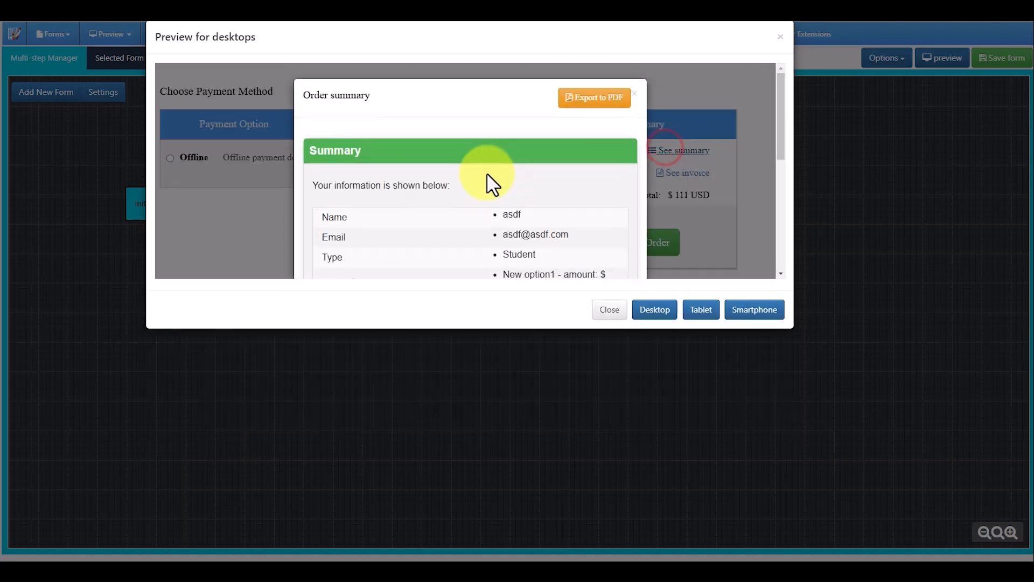
scroll(491, 164, "down", 5)
scroll(491, 164, "up", 5)
scroll(491, 163, "down", 2)
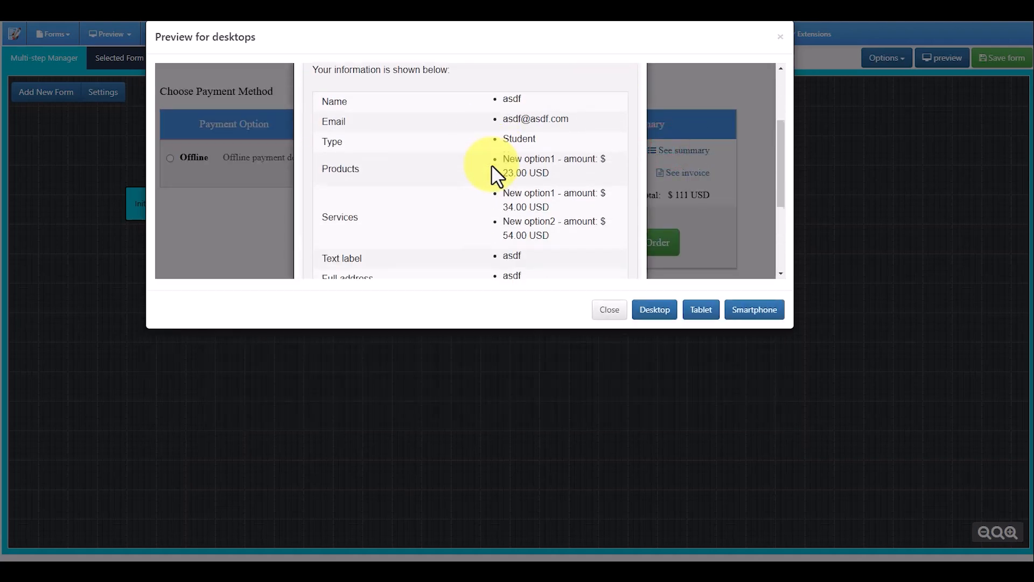
scroll(491, 164, "down", 3)
scroll(492, 164, "up", 1)
scroll(492, 164, "down", 2)
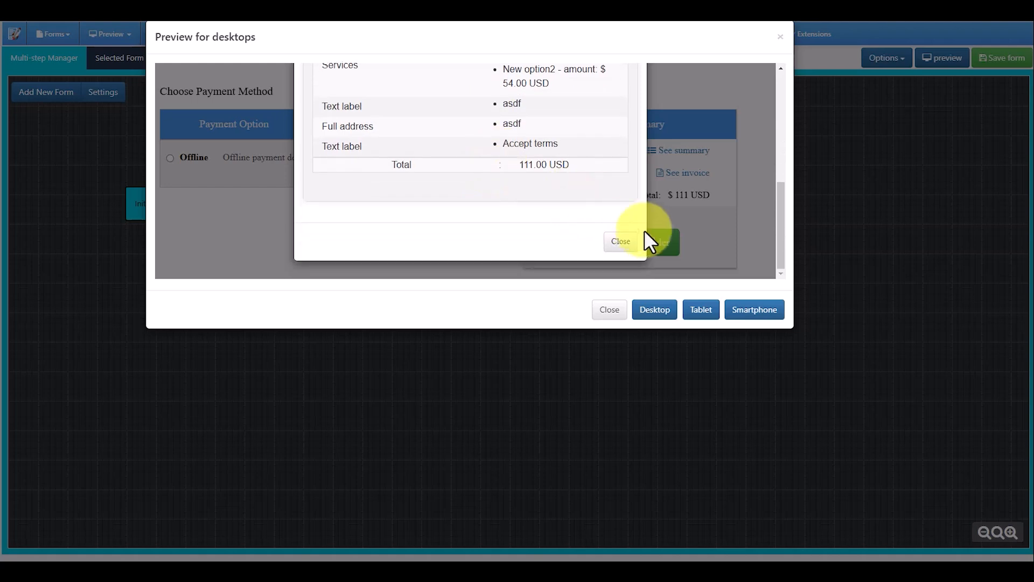
left_click(624, 238)
Check the invoice's line items and total, and close it.
left_click(685, 169)
scroll(571, 178, "down", 3)
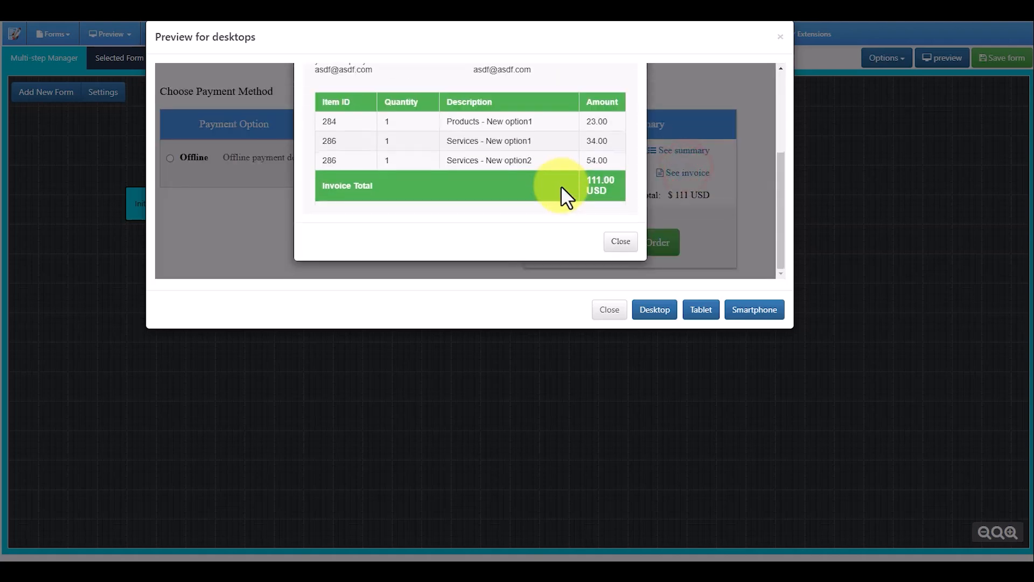
left_click(624, 239)
Complete the test order with the Offline payment option and close the preview.
left_click(640, 245)
left_click(299, 156)
left_click(652, 242)
left_click(607, 311)
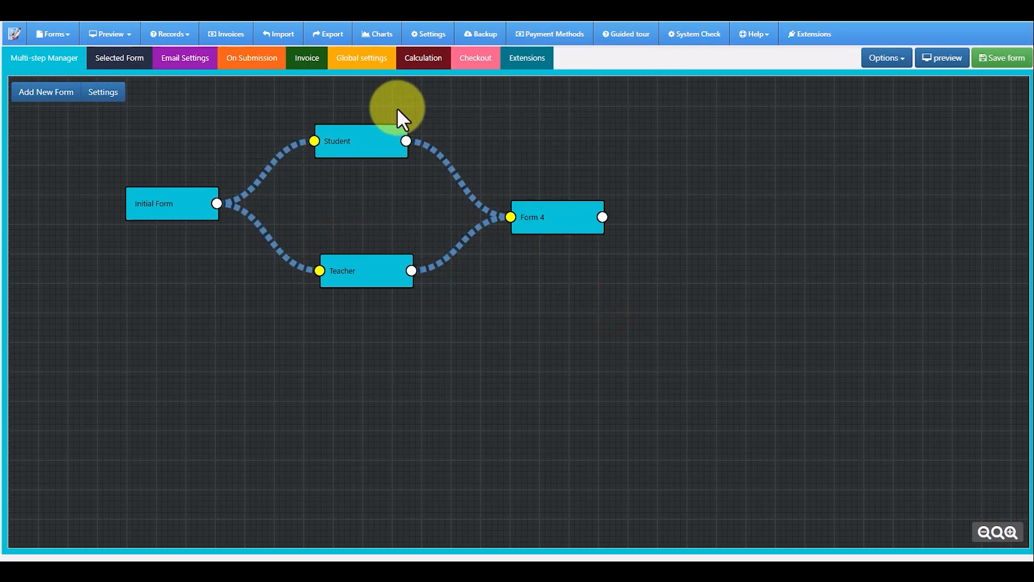
Open the Initial Form for editing and enable its border radius, increasing it to clearly rounded corners.
mouse_move(166, 203)
left_click(188, 227)
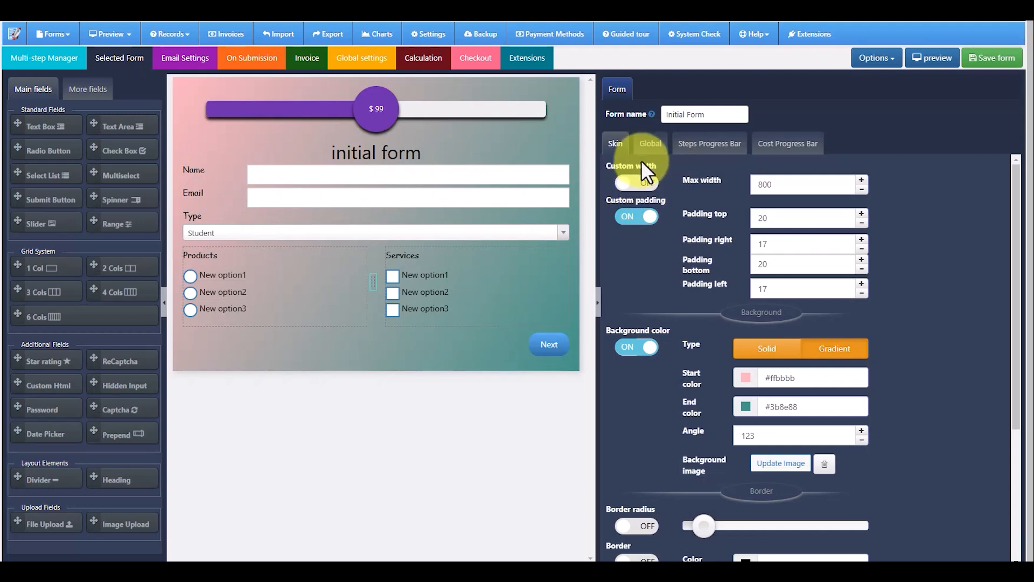
scroll(685, 442, "down", 3)
left_click(640, 349)
left_click_drag(712, 347, 769, 352)
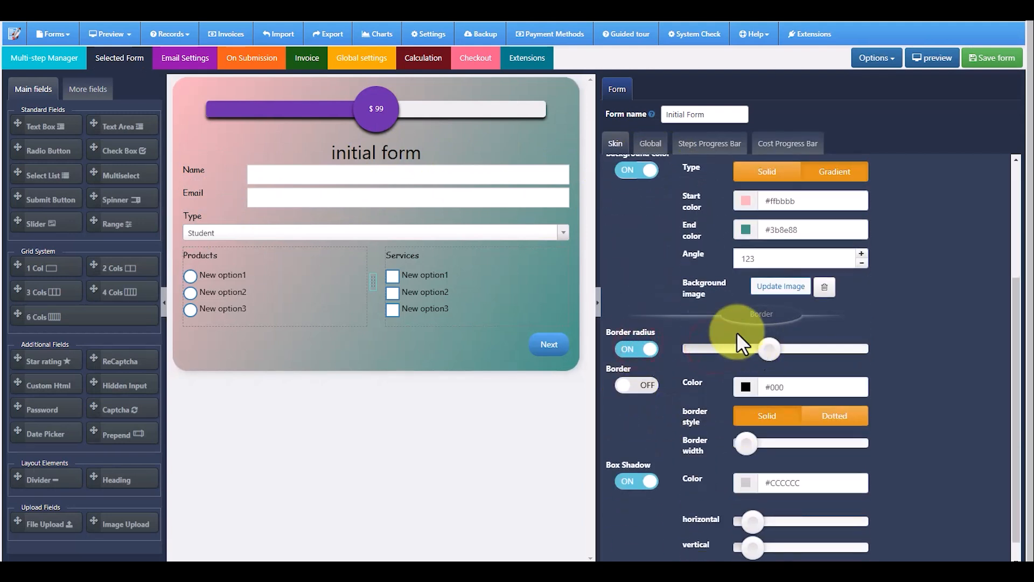
Try Bookman and Roboto as the Initial Form's global font, leaving the font override off.
scroll(673, 328, "up", 3)
left_click(650, 143)
left_click(637, 183)
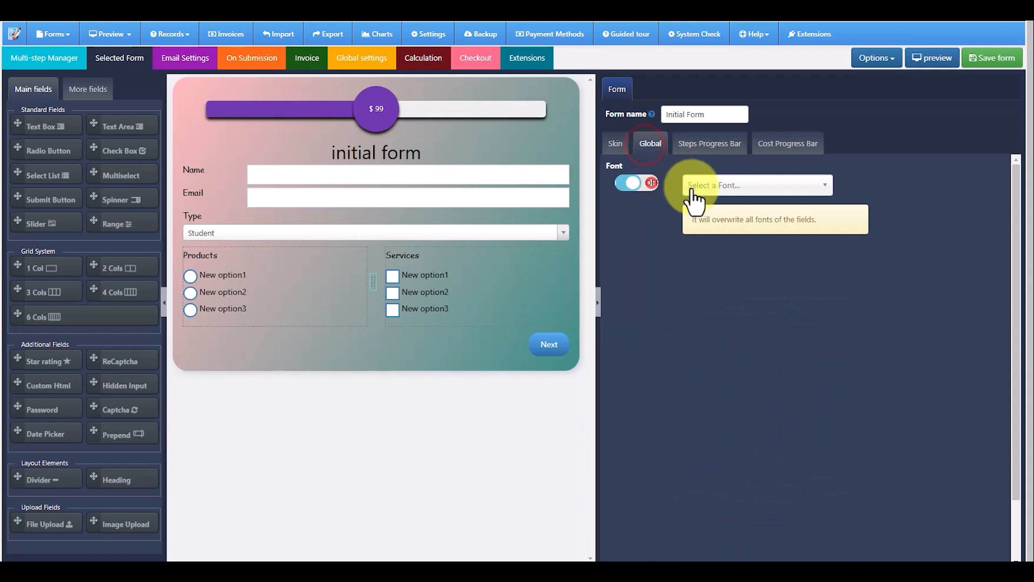
left_click(727, 184)
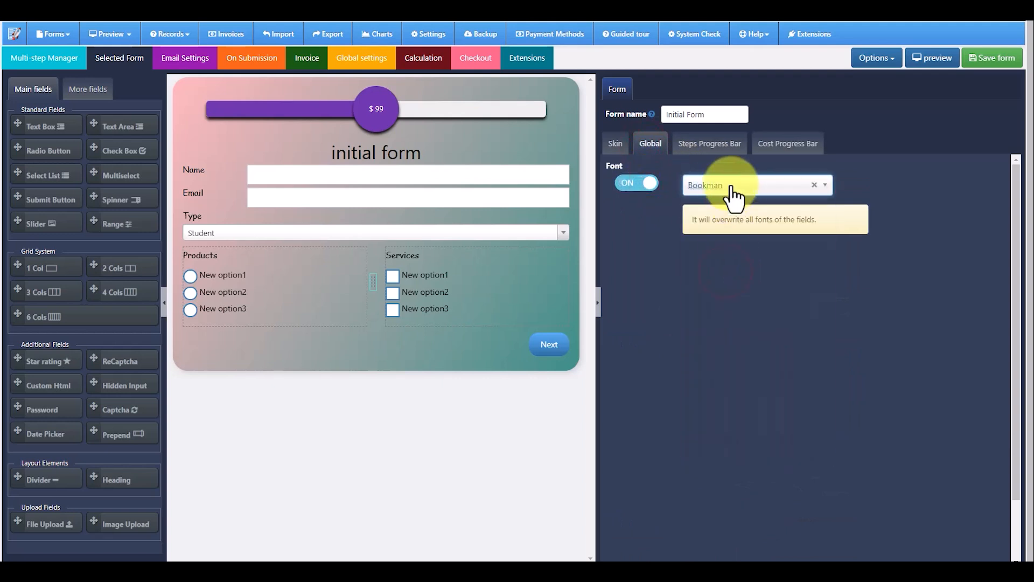
left_click(734, 197)
scroll(754, 377, "down", 5)
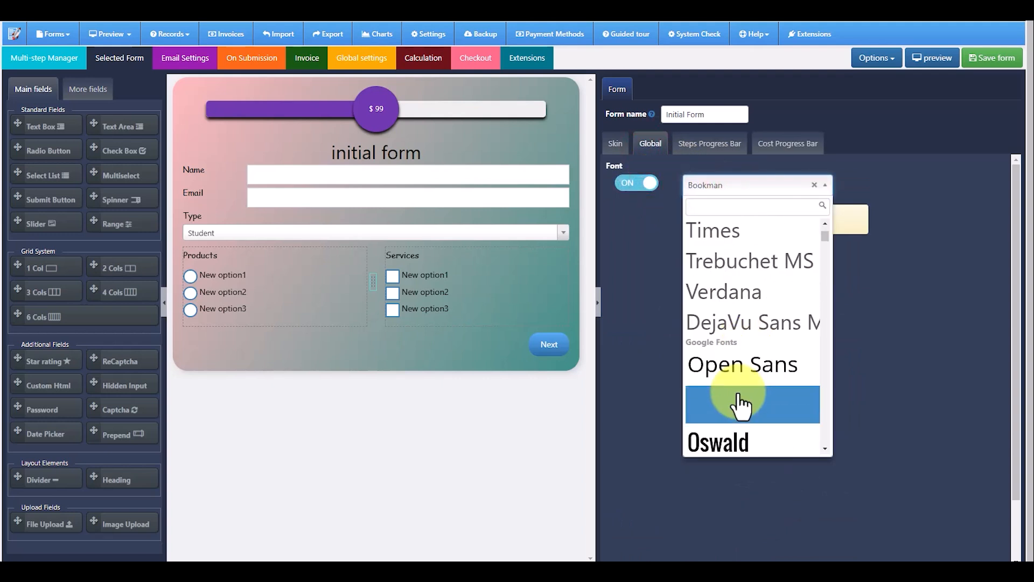
left_click(740, 404)
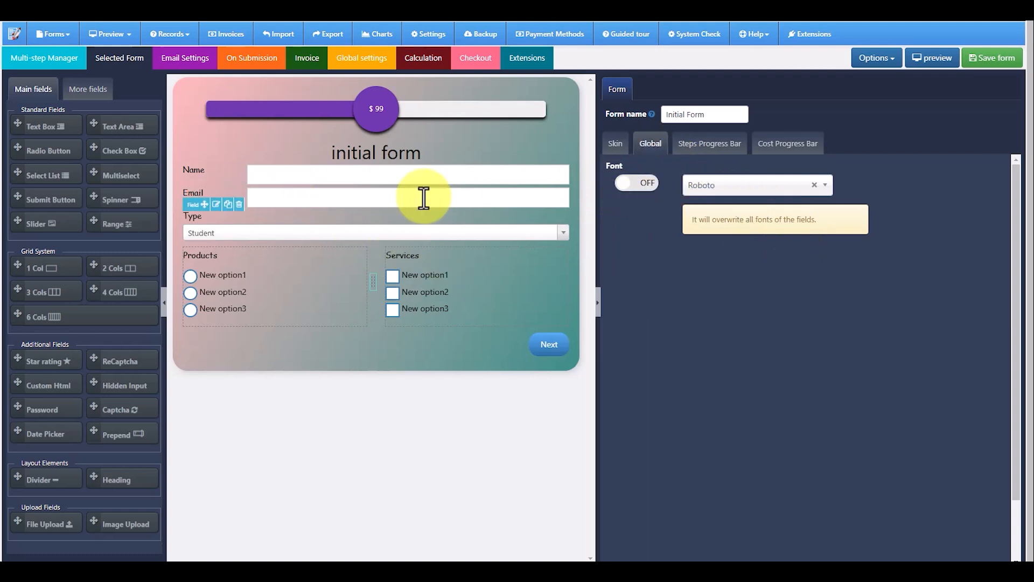
Save the form, check its rounded corners in the desktop preview, and close the preview.
left_click(991, 59)
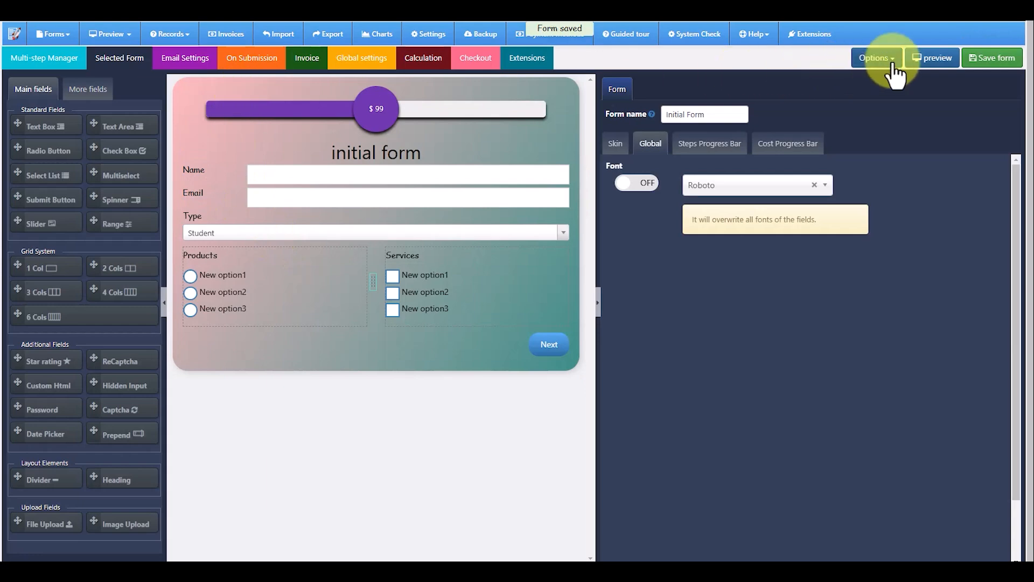
left_click(936, 61)
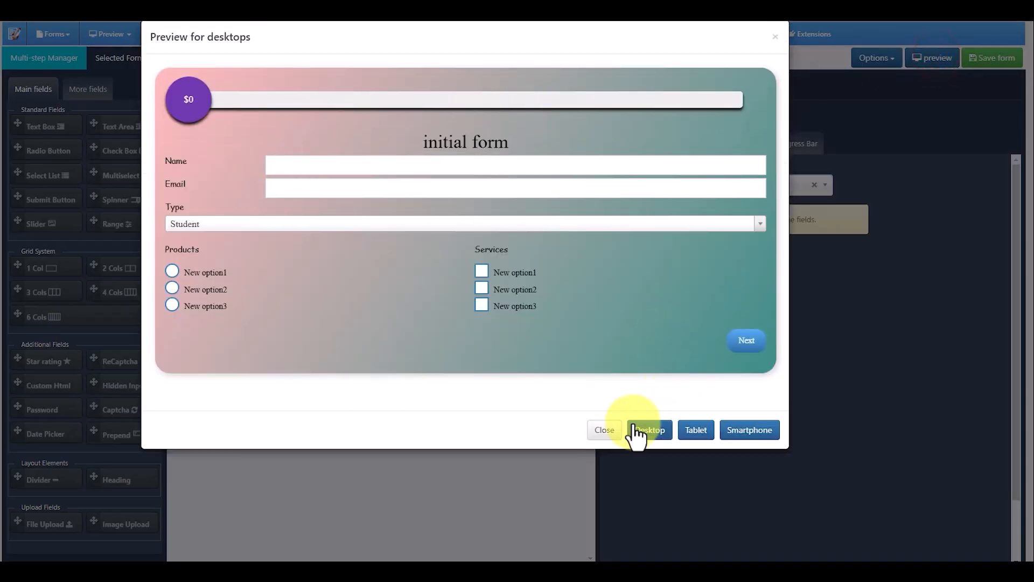
left_click(606, 429)
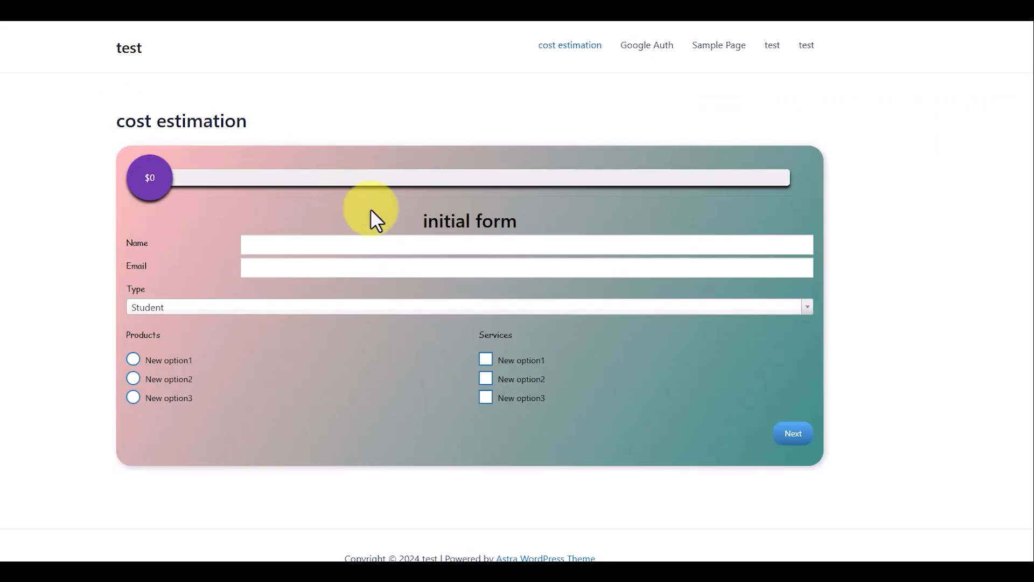
On the published cost estimation page, submit the initial step with name, email, type Teacher, product New option2 and all three services.
left_click(170, 203)
left_click(300, 248)
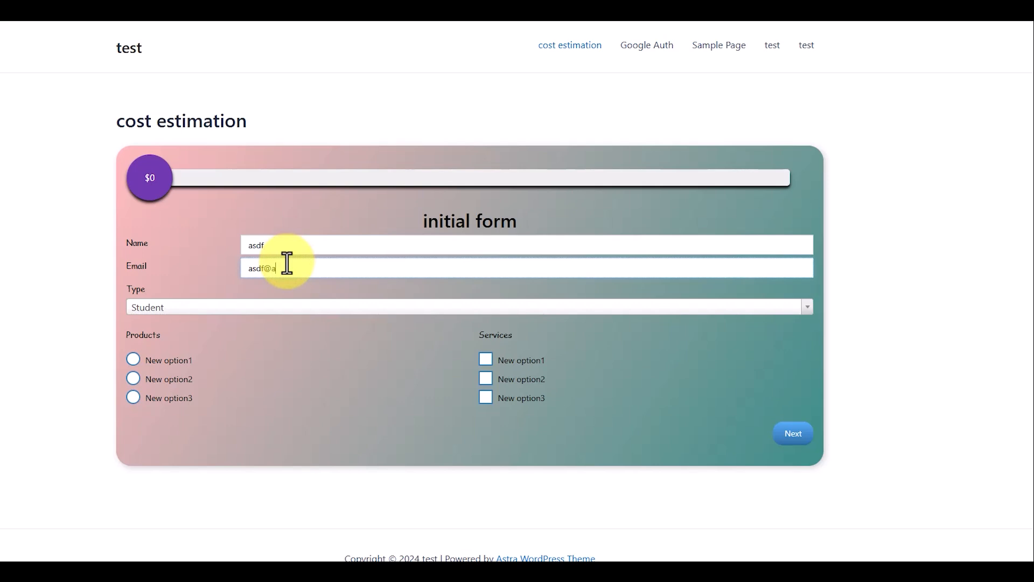
left_click(246, 307)
left_click(202, 357)
left_click(132, 377)
left_click(484, 375)
left_click(488, 359)
left_click(485, 397)
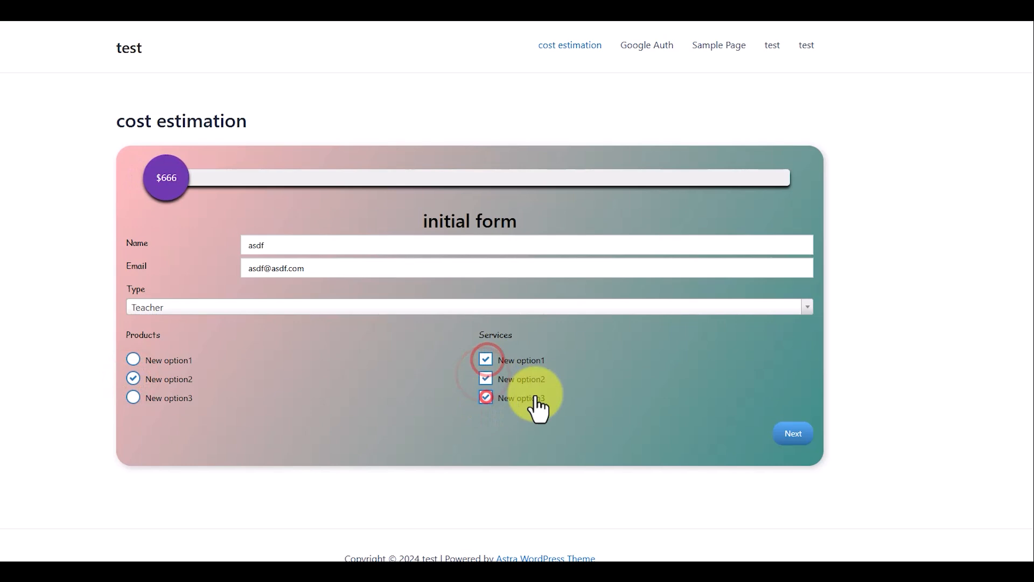
left_click(783, 434)
In the Teacher step, enter "asdfasdf" as the comment, set the slider to about 918, and advance.
left_click(256, 240)
type("asdfasdf")
left_click_drag(479, 286, 765, 295)
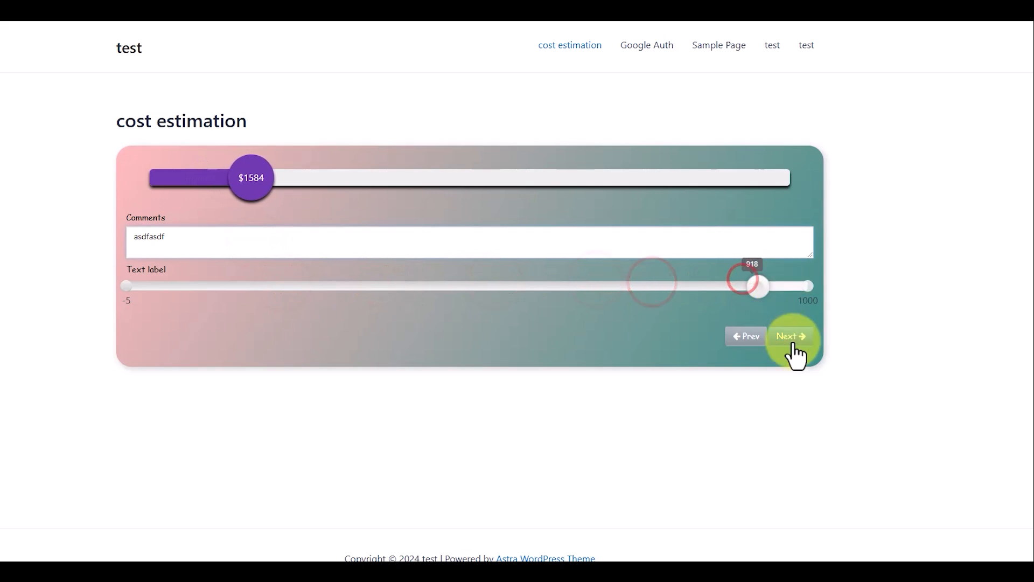
left_click(791, 339)
Fill in the Full address field, accept the terms, and proceed to the published form's payment page.
left_click(217, 263)
type("asdfasdf")
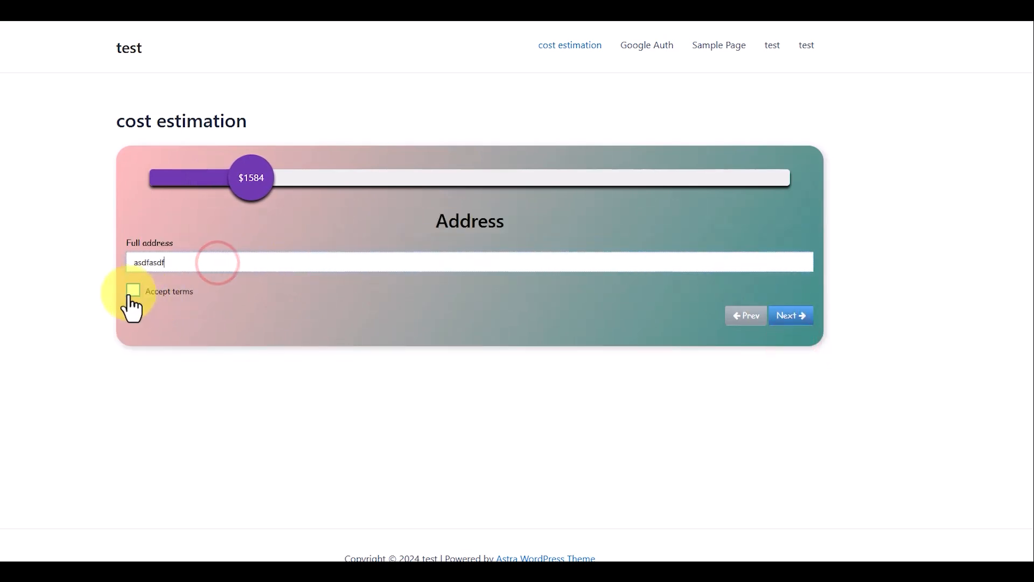
left_click(771, 313)
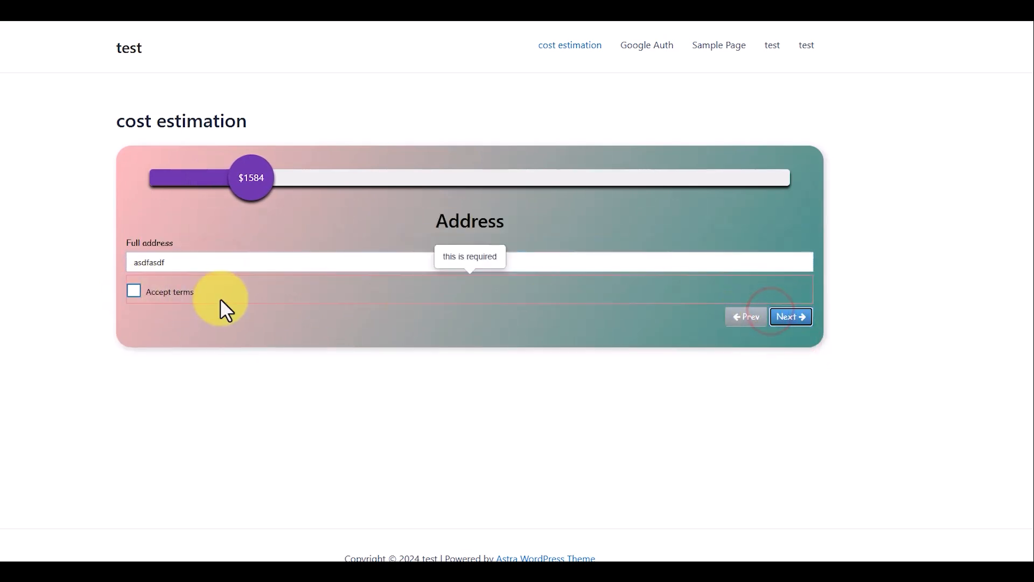
left_click(138, 293)
left_click(802, 317)
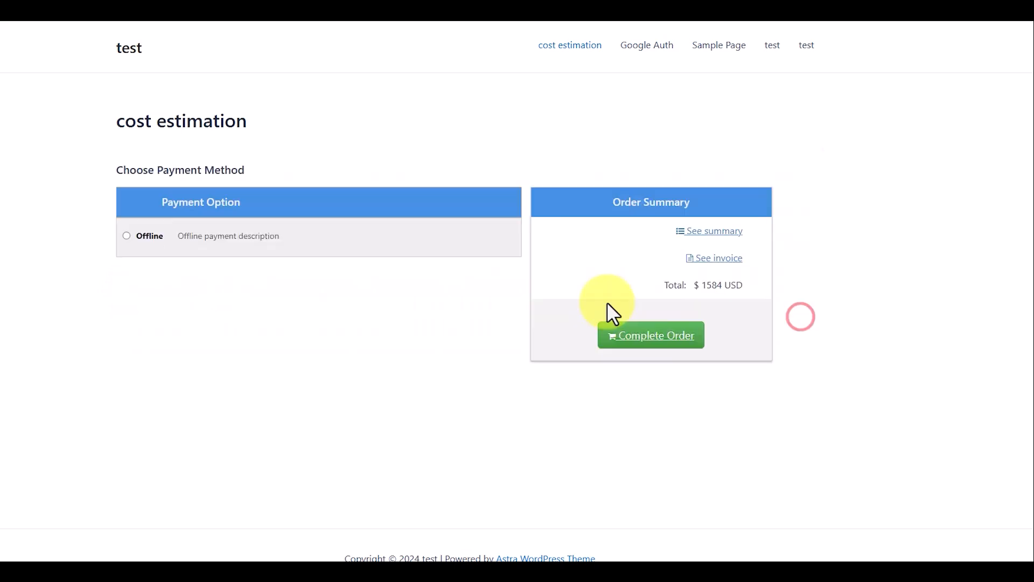
Review the Teacher order's summary and open its invoice.
left_click(710, 231)
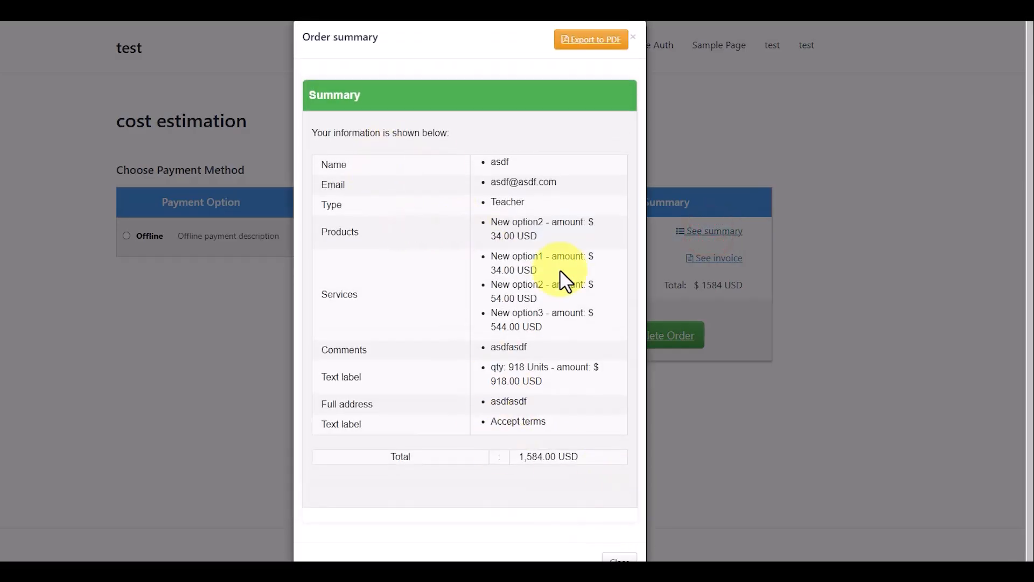
left_click_drag(371, 166, 546, 409)
left_click(546, 439)
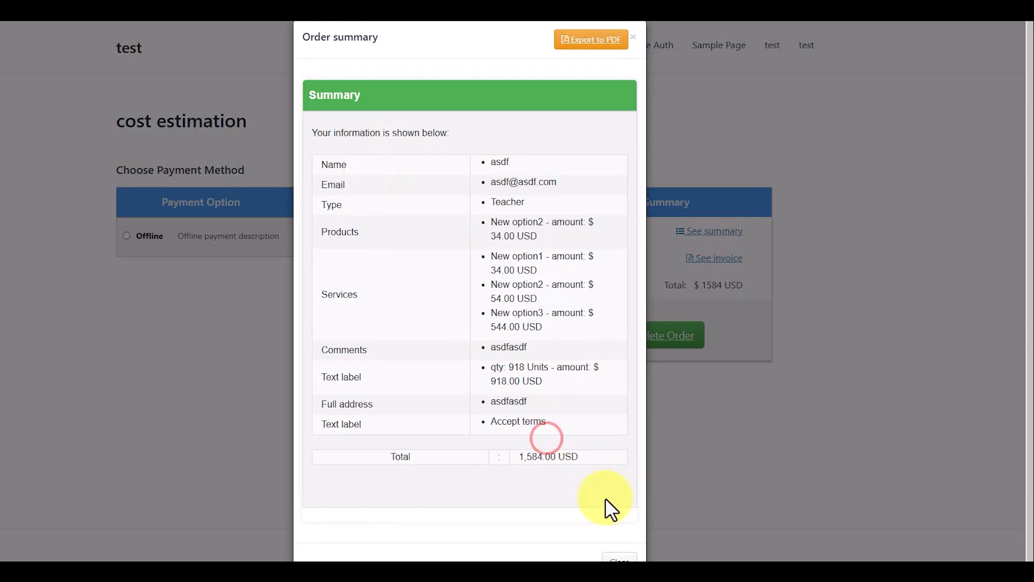
left_click(619, 557)
left_click(722, 258)
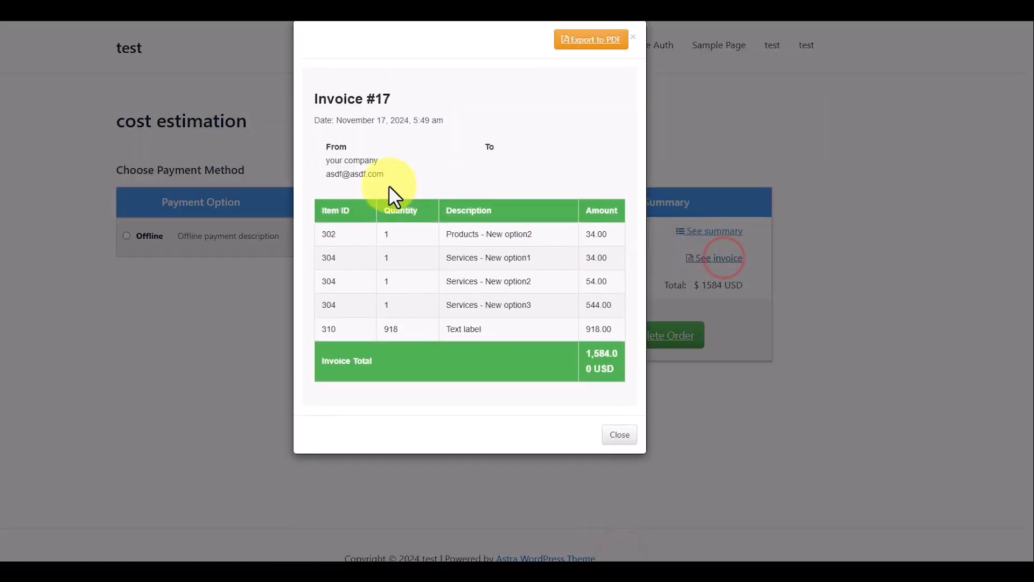
Finish reviewing the Teacher invoice, choose Offline payment and complete the order.
left_click_drag(321, 94, 549, 370)
left_click(554, 300)
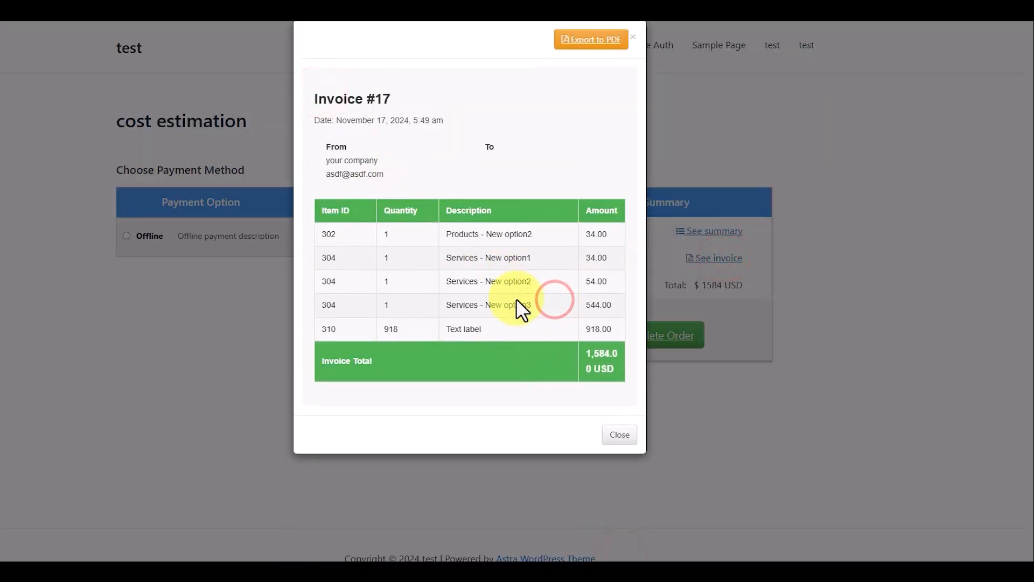
left_click(624, 443)
left_click(205, 237)
left_click(683, 343)
left_click_drag(125, 161, 293, 185)
left_click(418, 176)
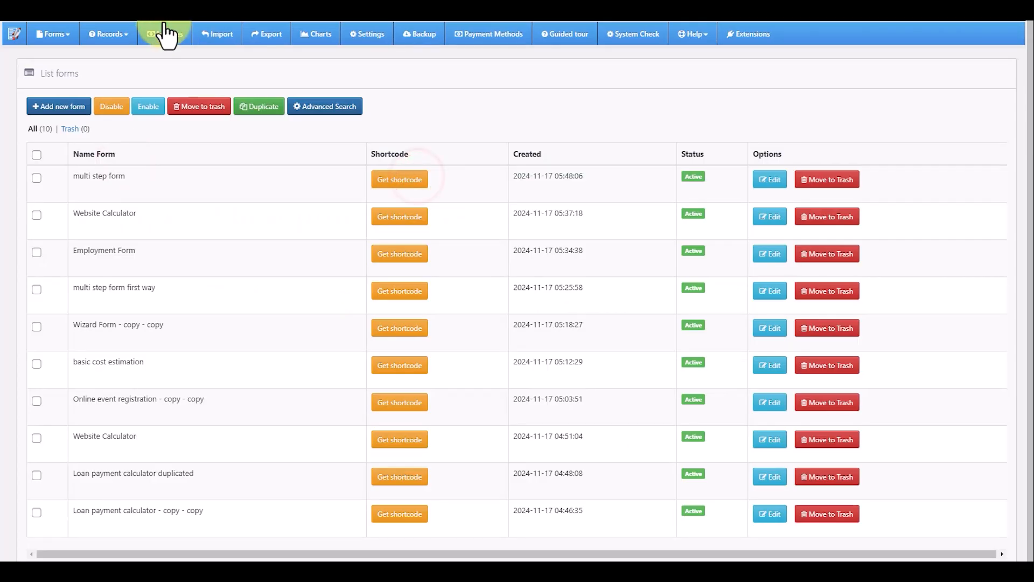
Open the newest multi step form record in the form builder's admin and review its submitted data.
left_click(114, 34)
left_click(122, 53)
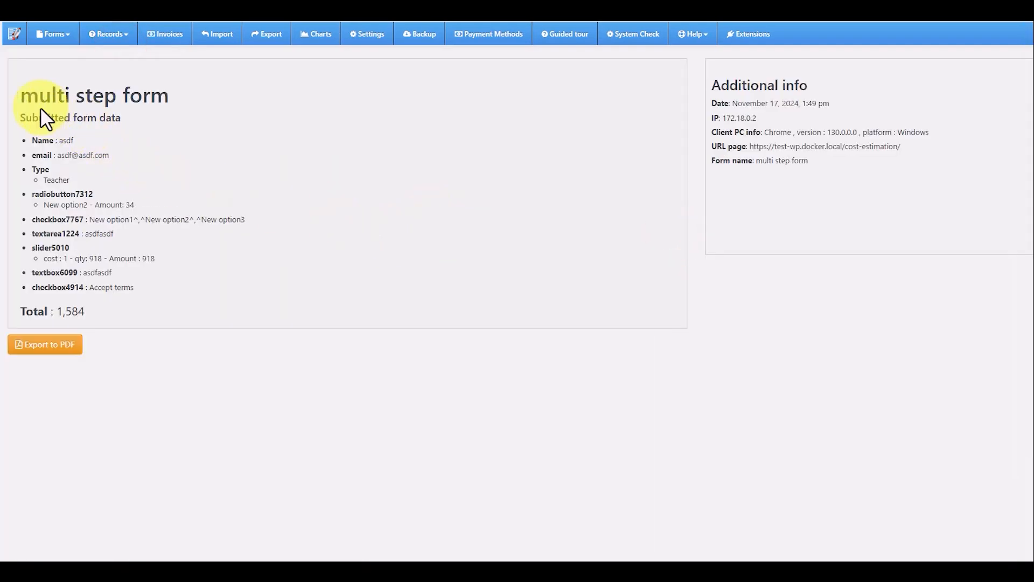
left_click_drag(41, 108, 139, 283)
left_click(148, 287)
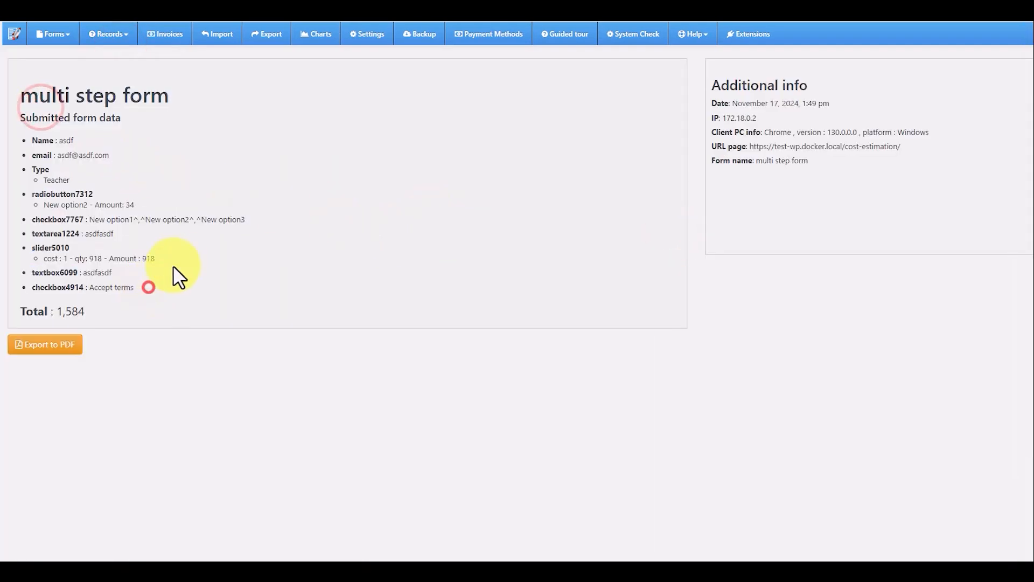
left_click_drag(82, 145, 146, 258)
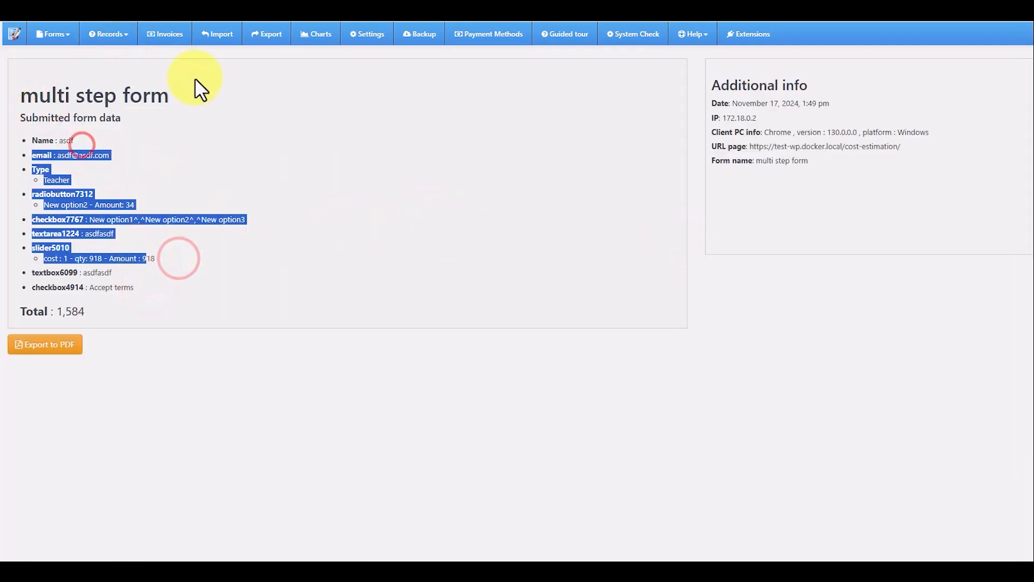
Open the newest multi step form invoice from the invoices list and review it.
left_click(178, 34)
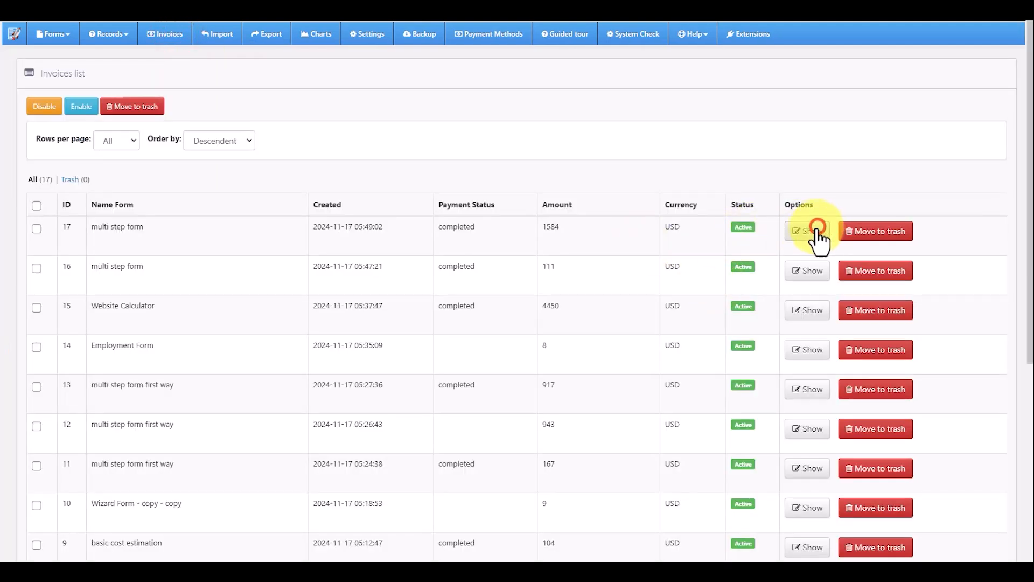
left_click(818, 231)
left_click_drag(849, 336, 943, 338)
left_click(707, 235)
Open the multi step form for editing and spread the Initial Form, Student, Teacher and Form 4 nodes farther apart.
left_click(59, 35)
left_click(62, 76)
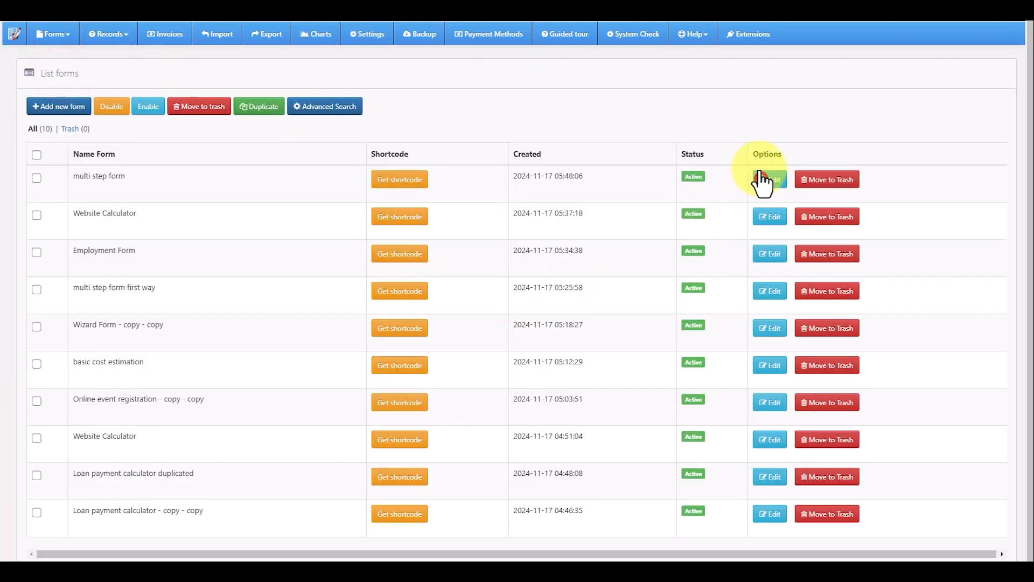
left_click(762, 179)
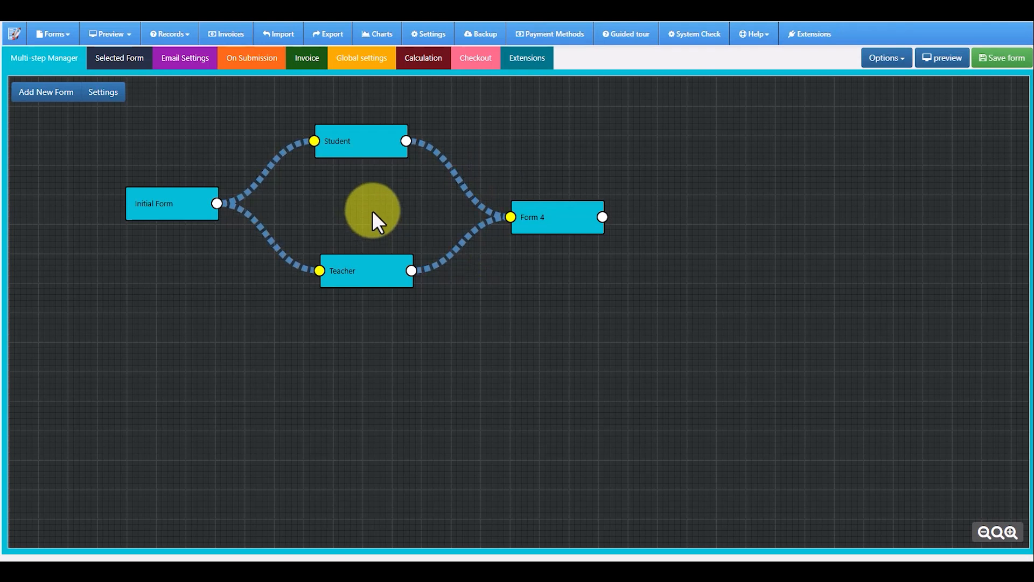
left_click_drag(179, 203, 163, 211)
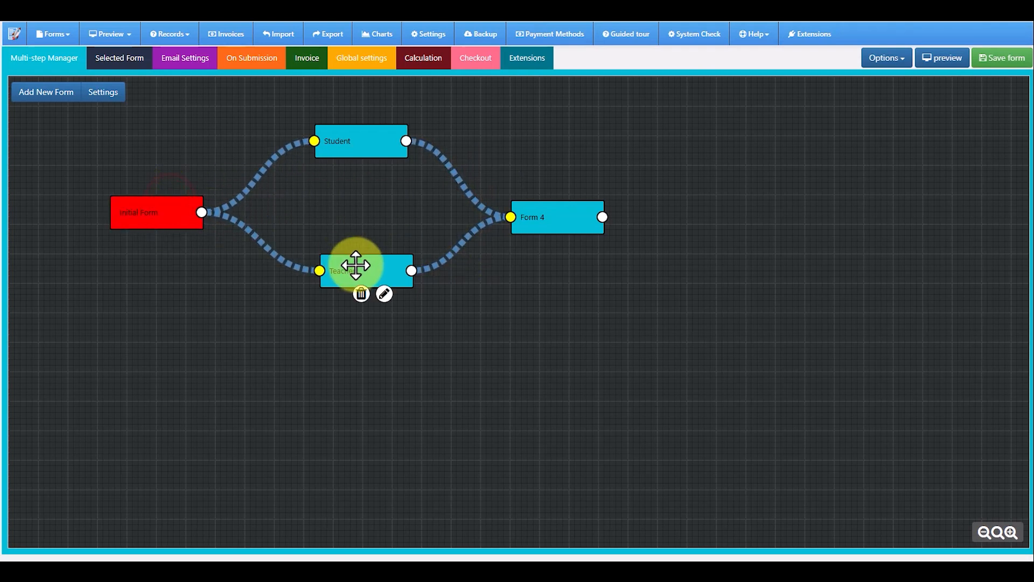
left_click_drag(355, 265, 364, 289)
left_click_drag(363, 142, 366, 172)
left_click_drag(571, 217, 656, 215)
left_click_drag(368, 161, 410, 125)
left_click_drag(162, 207, 157, 194)
left_click_drag(362, 286, 392, 293)
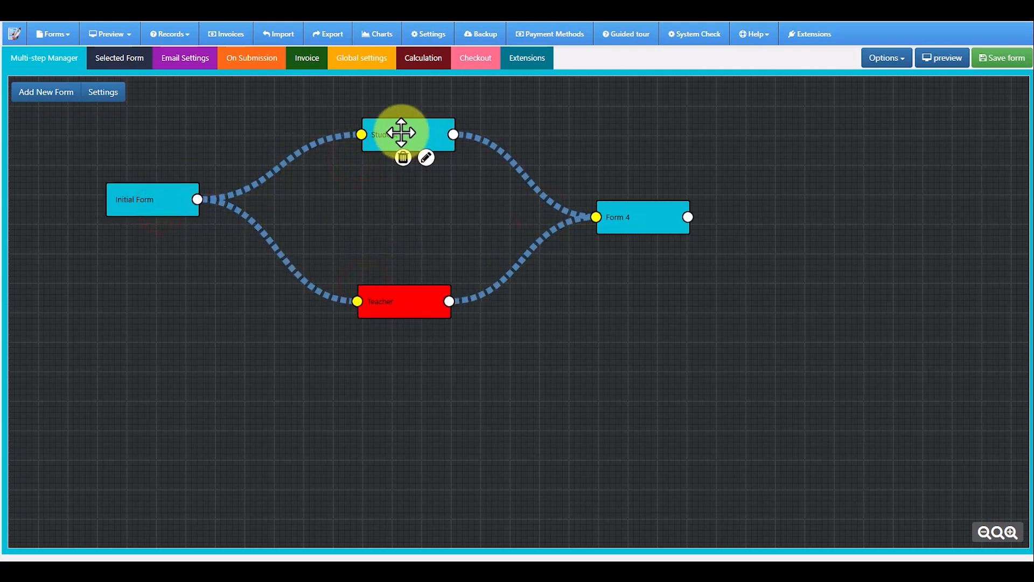
left_click_drag(402, 132, 402, 139)
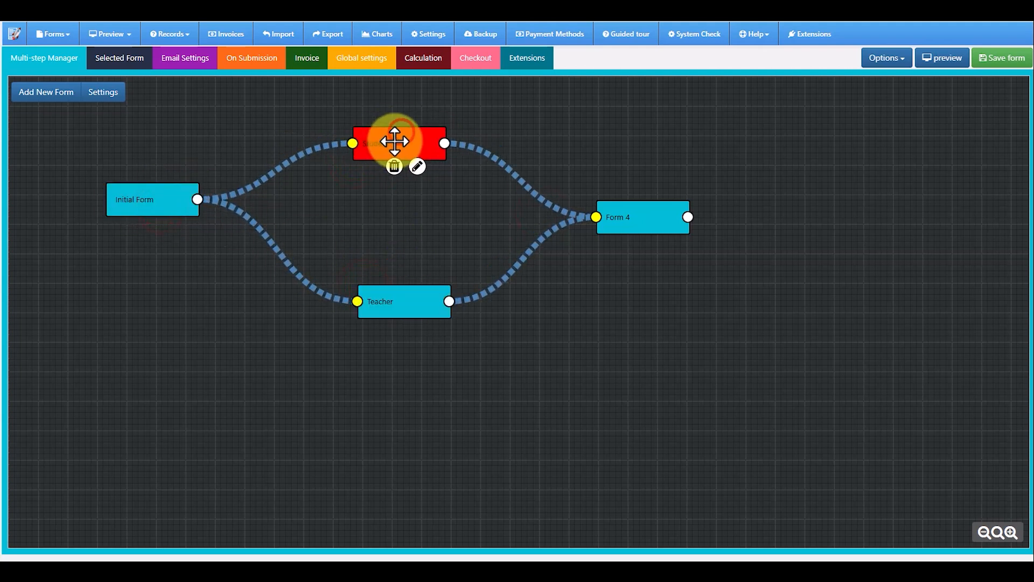
Create a new single form from the Wizard form template.
left_click(56, 32)
left_click(47, 50)
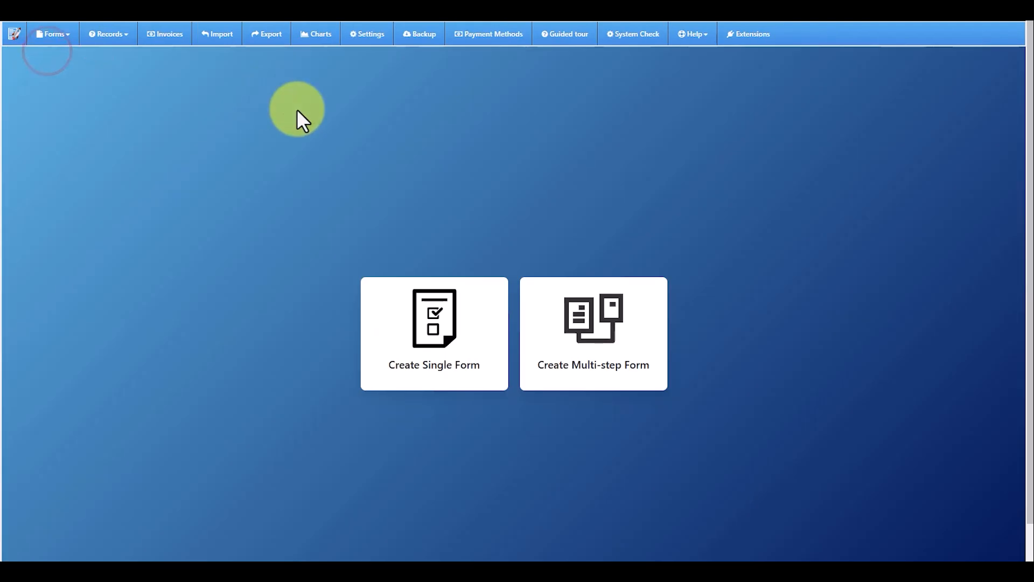
left_click(468, 329)
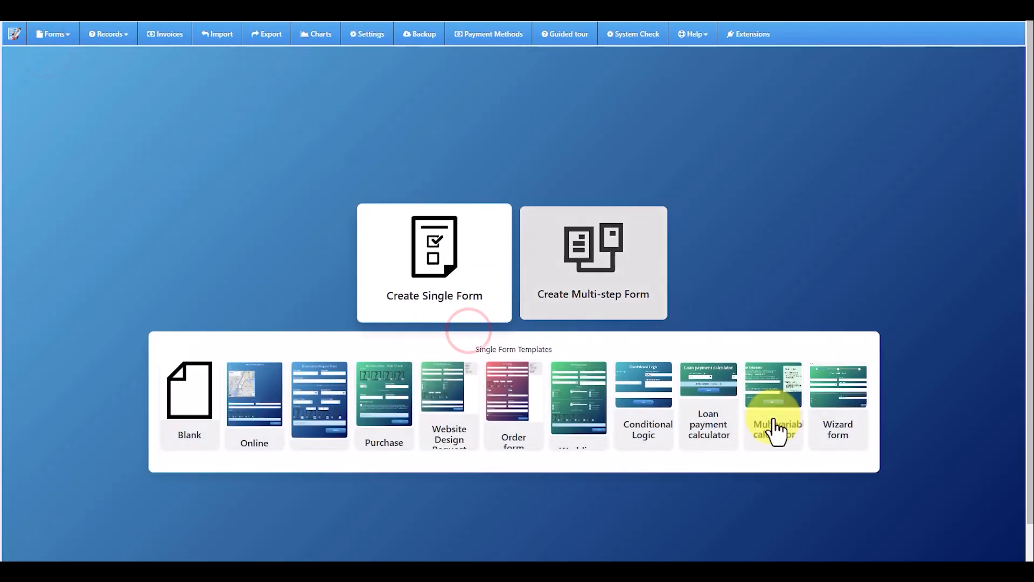
left_click(843, 396)
left_click(716, 372)
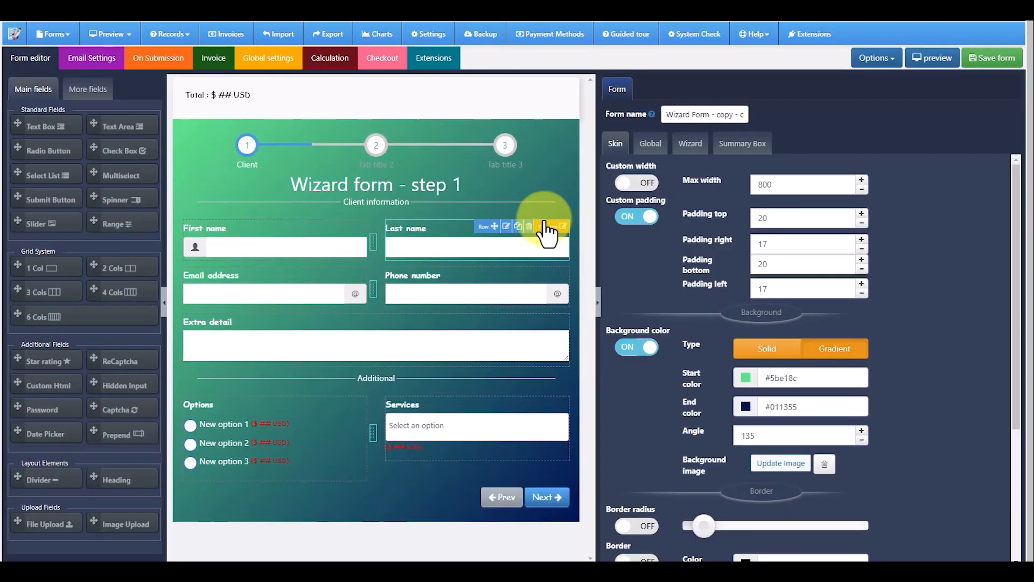
Examine the fields in each of the wizard form's three steps.
left_click(375, 145)
left_click(237, 141)
left_click(376, 146)
left_click(505, 143)
left_click(260, 139)
left_click(376, 146)
left_click(506, 146)
left_click(247, 149)
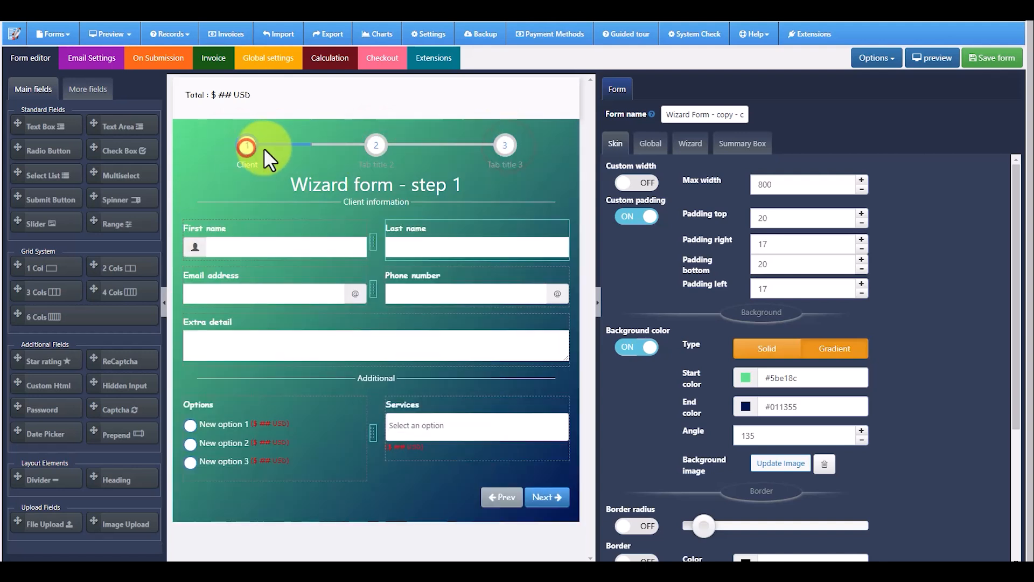
left_click(379, 148)
left_click(507, 147)
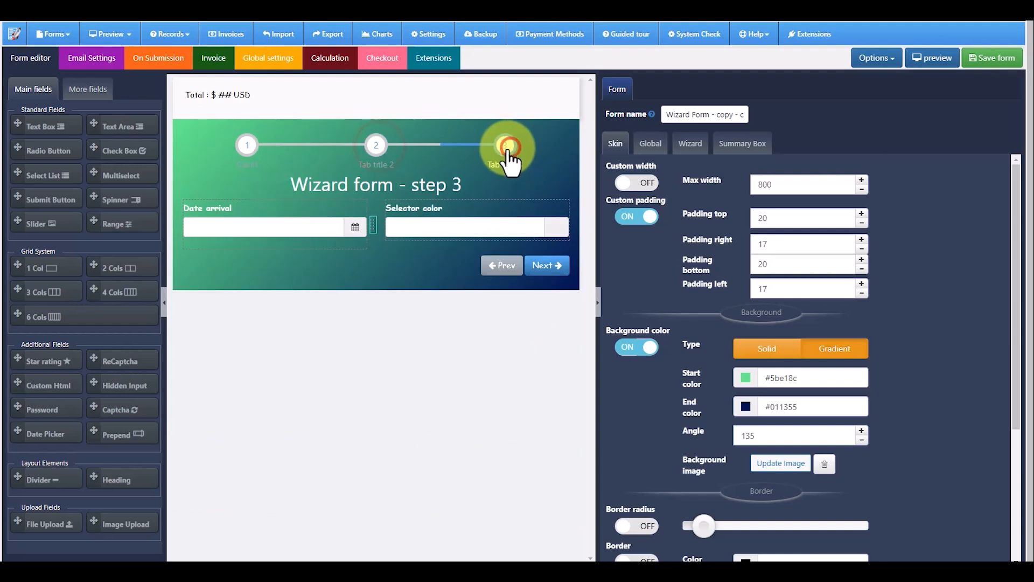
Reopen the multi step form for editing and add two new form nodes stacked below Teacher.
left_click(52, 33)
left_click(61, 68)
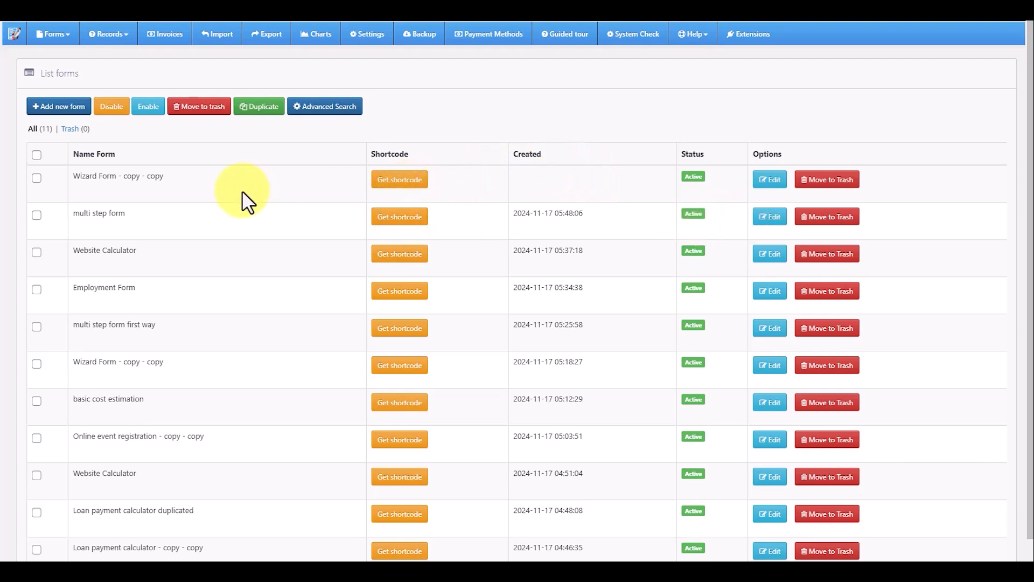
left_click(766, 216)
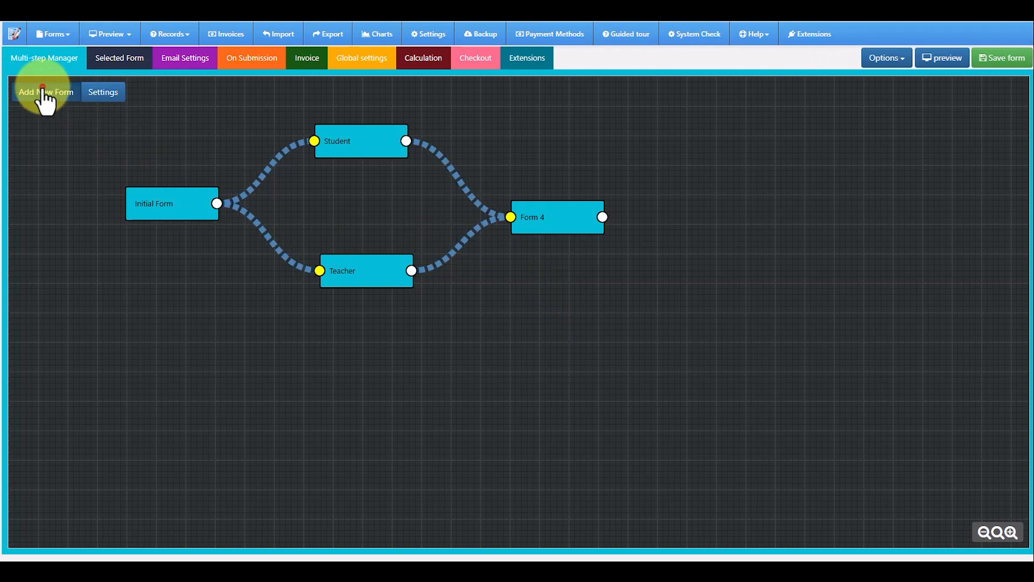
left_click(43, 97)
left_click_drag(82, 153, 361, 336)
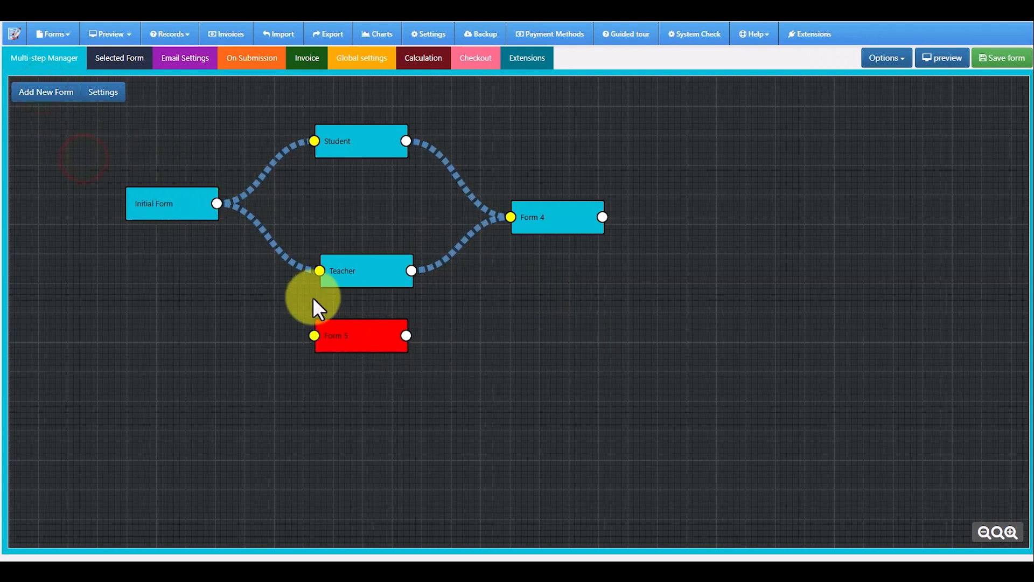
left_click(60, 97)
left_click_drag(111, 150, 356, 402)
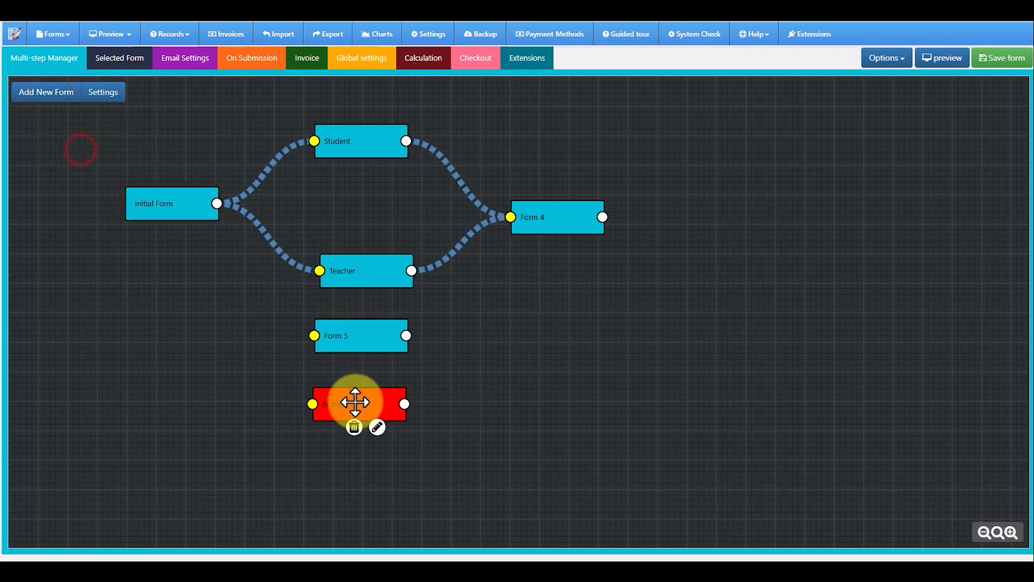
Add two more form nodes, one below Form 4 and one to the far right of Form 4.
left_click(42, 96)
left_click_drag(104, 161, 548, 313)
left_click(48, 93)
left_click_drag(64, 149, 782, 235)
Connect Initial Form to Form 5 and Form 6, and link Teacher, Form 5 and Form 6 to Form 7.
left_click_drag(216, 203, 314, 325)
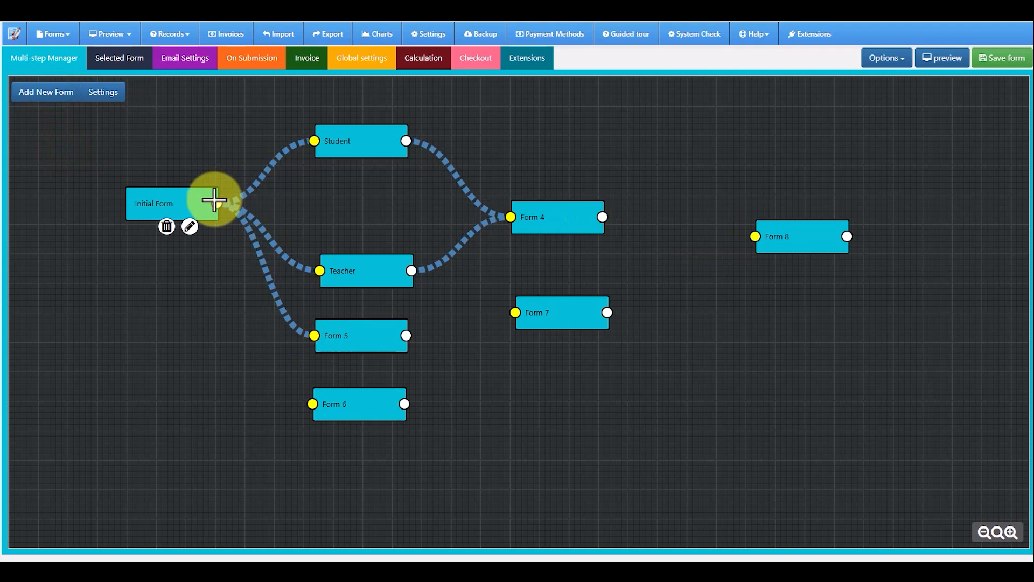
left_click_drag(223, 222, 311, 404)
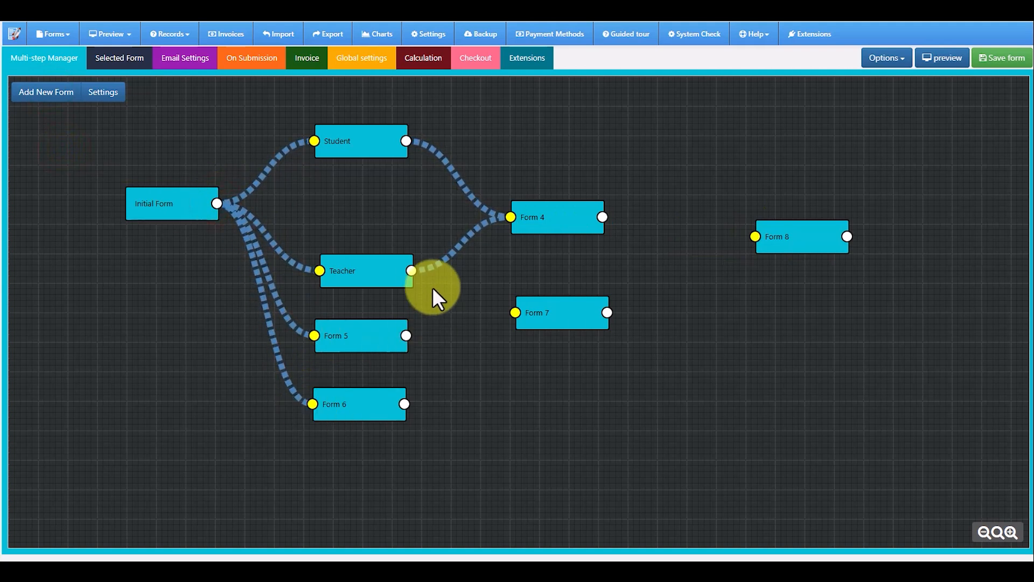
left_click_drag(506, 311, 512, 312)
left_click_drag(406, 335, 515, 312)
left_click_drag(404, 403, 516, 312)
Connect Form 4 and Form 7 to Form 8, and move the Initial Form node down roughly level with Teacher.
left_click_drag(604, 217, 756, 237)
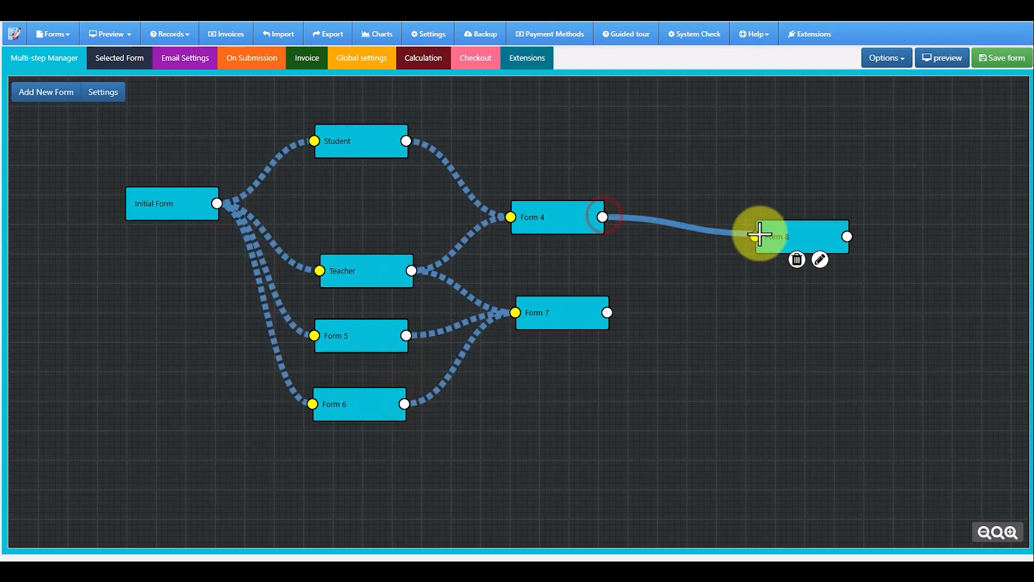
left_click_drag(607, 313, 755, 237)
left_click_drag(180, 209, 134, 267)
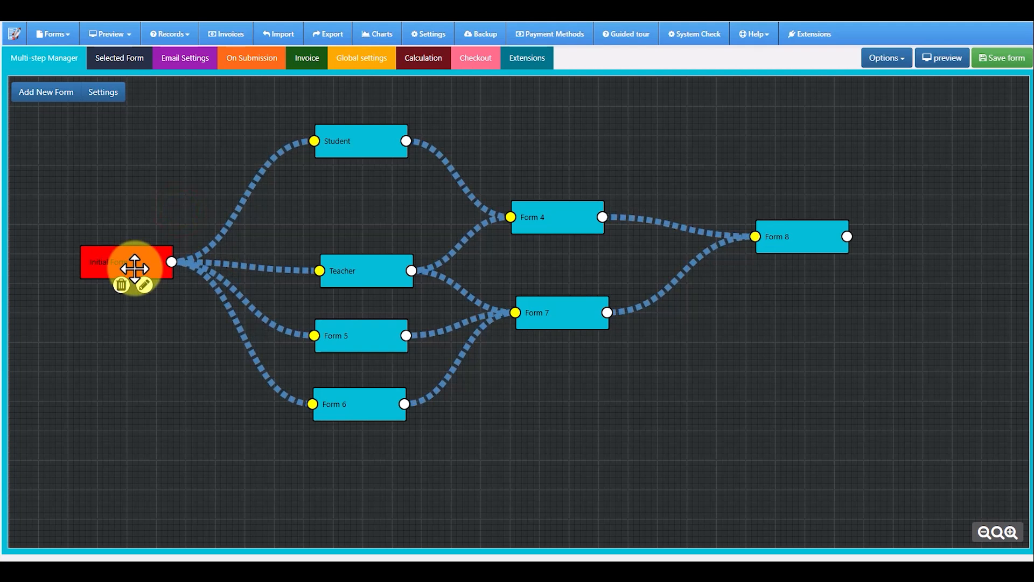